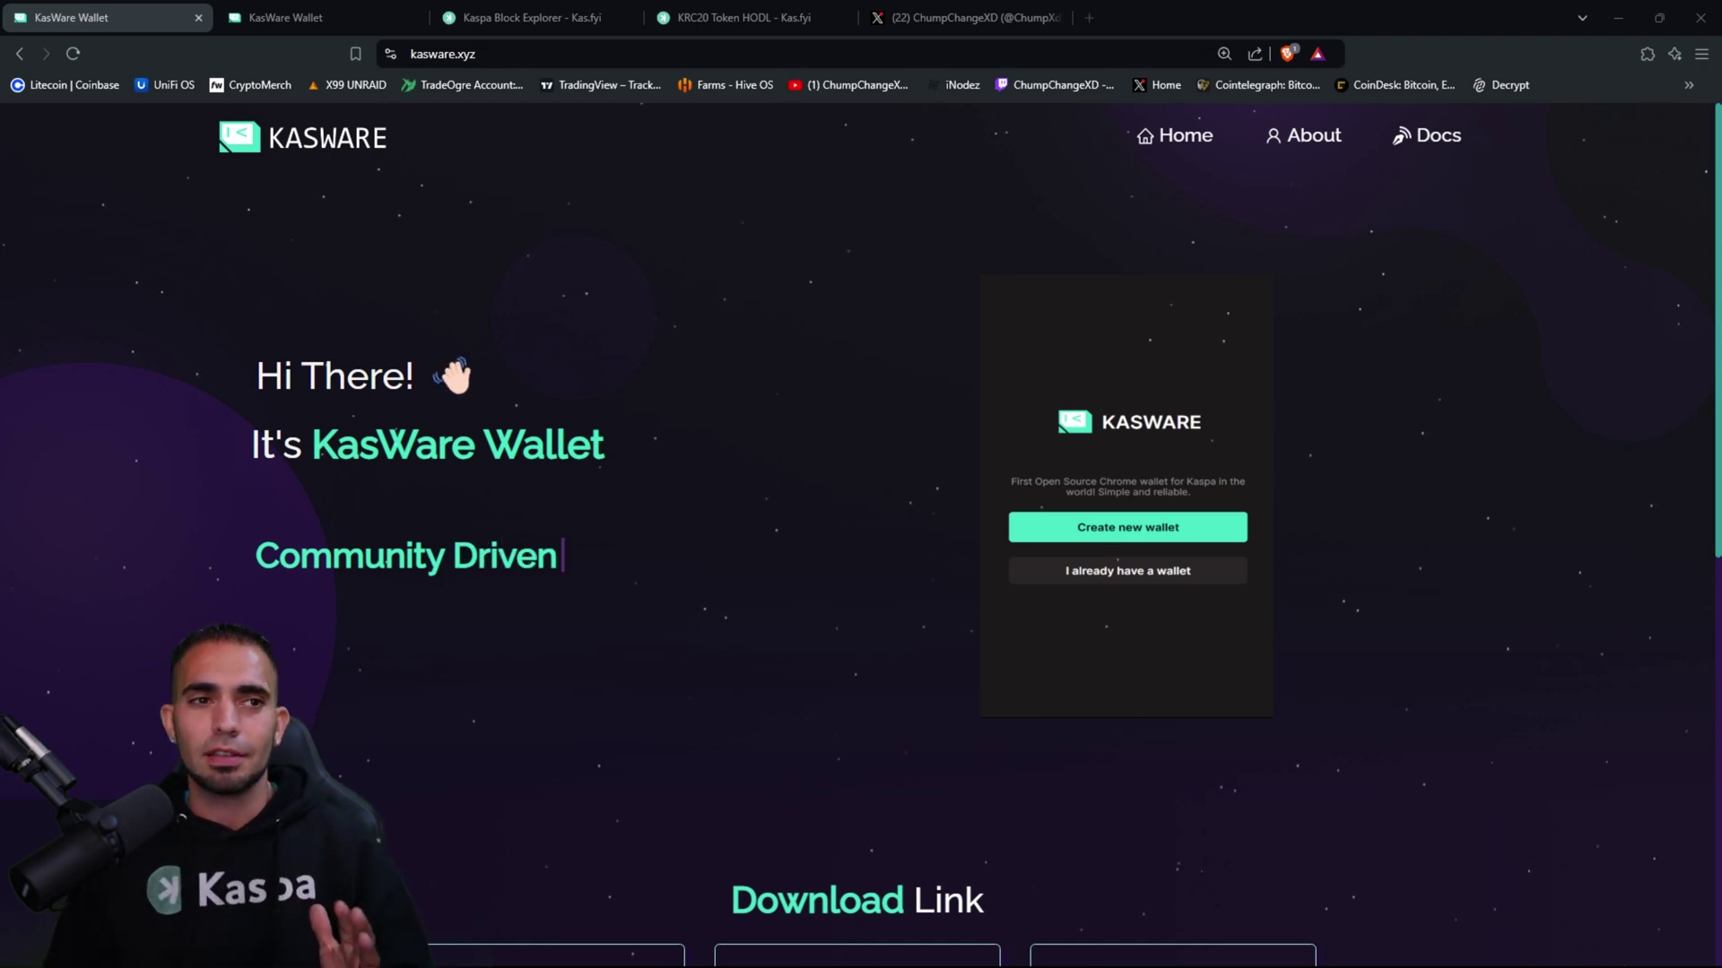
{"action": "scroll", "coordinate": [1295, 674], "scroll_direction": "down", "scroll_amount": 3}
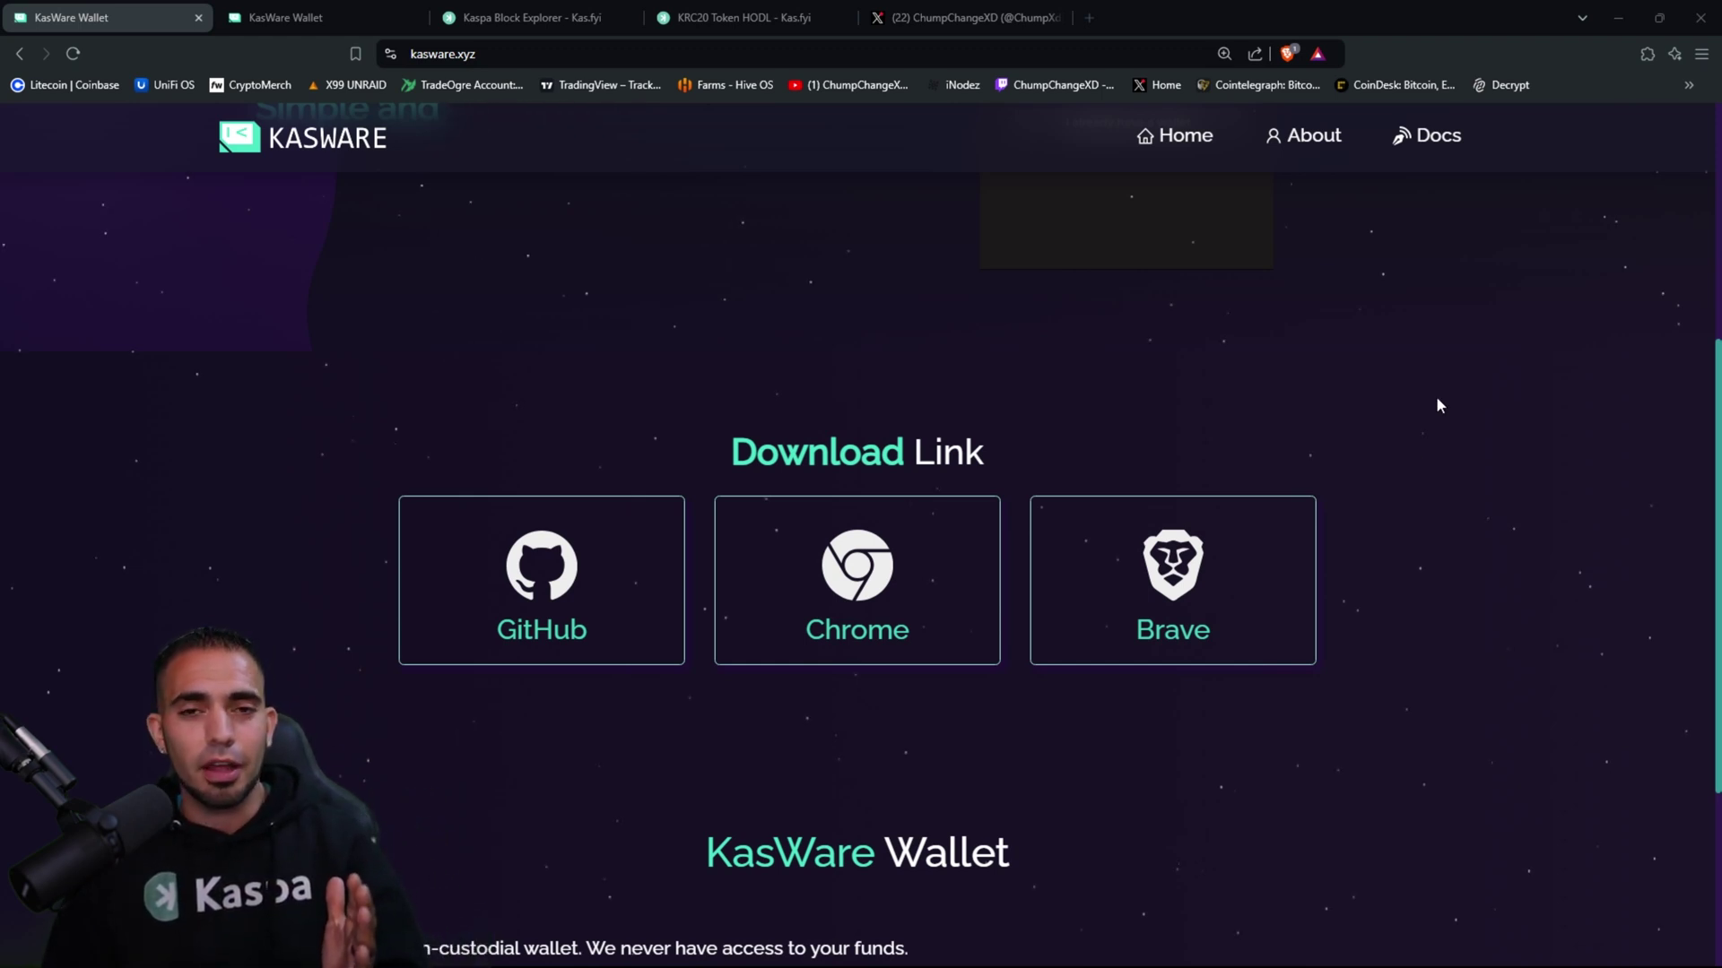
Step: Switch to the KasWare Wallet browser tab showing the KAS balance and HODL holding
{"action": "key", "text": "ctrl+Tab"}
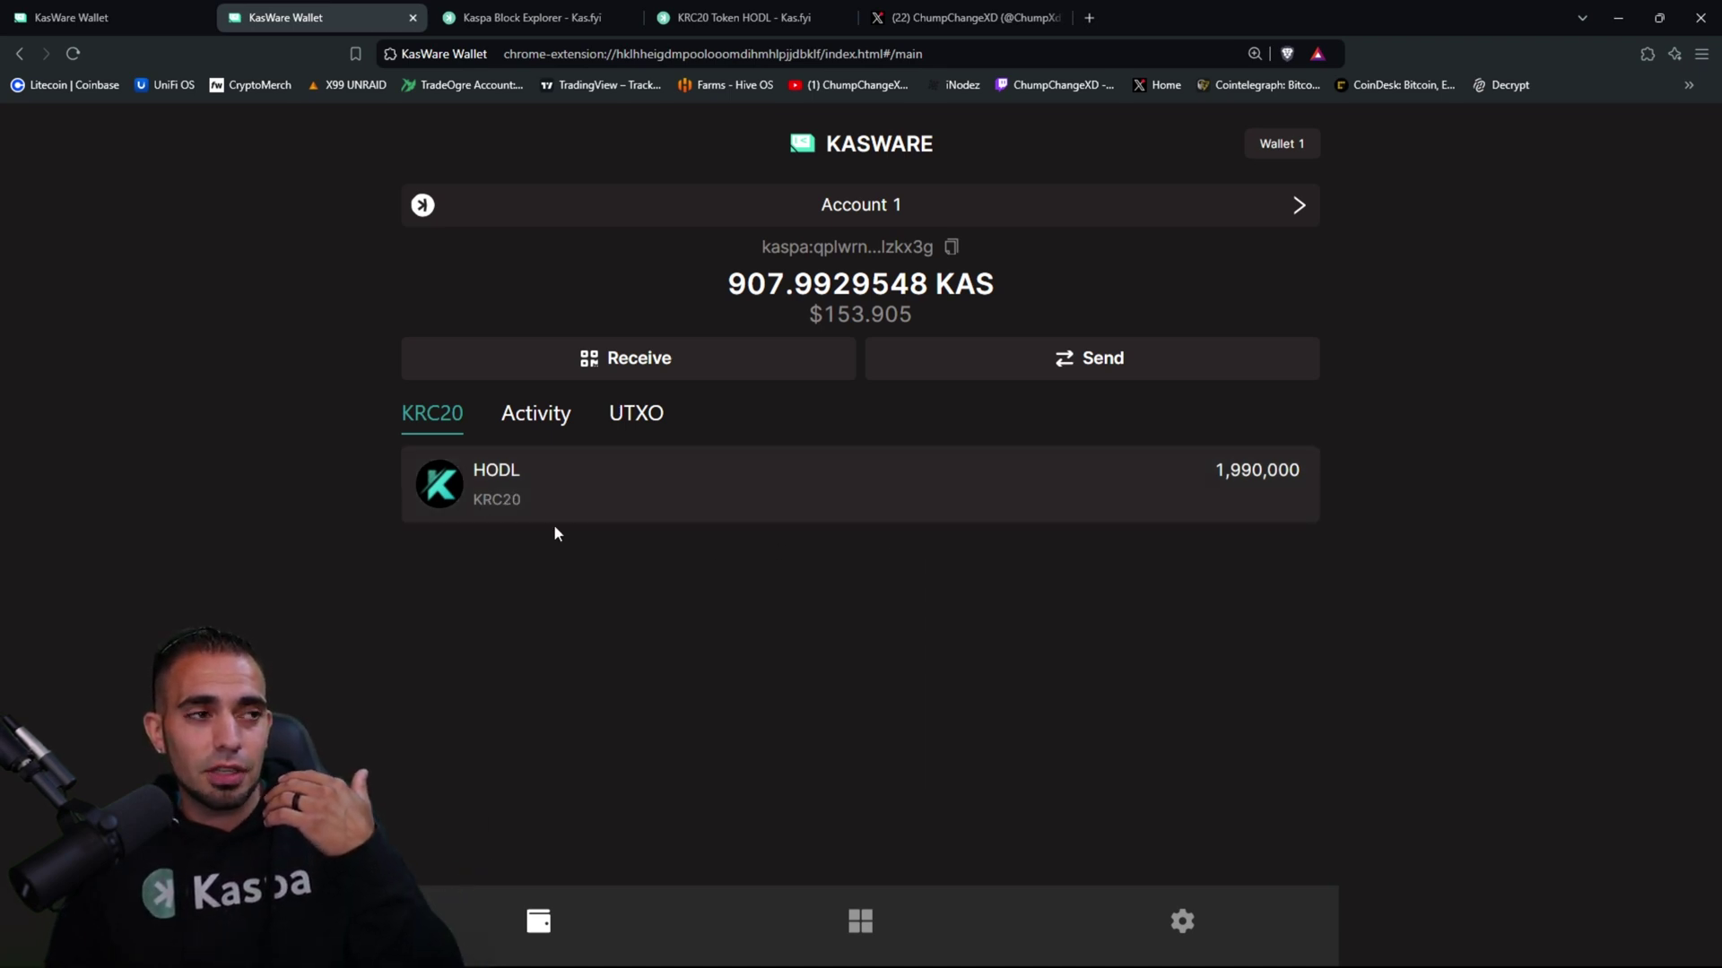
{"action": "left_click", "coordinate": [490, 474]}
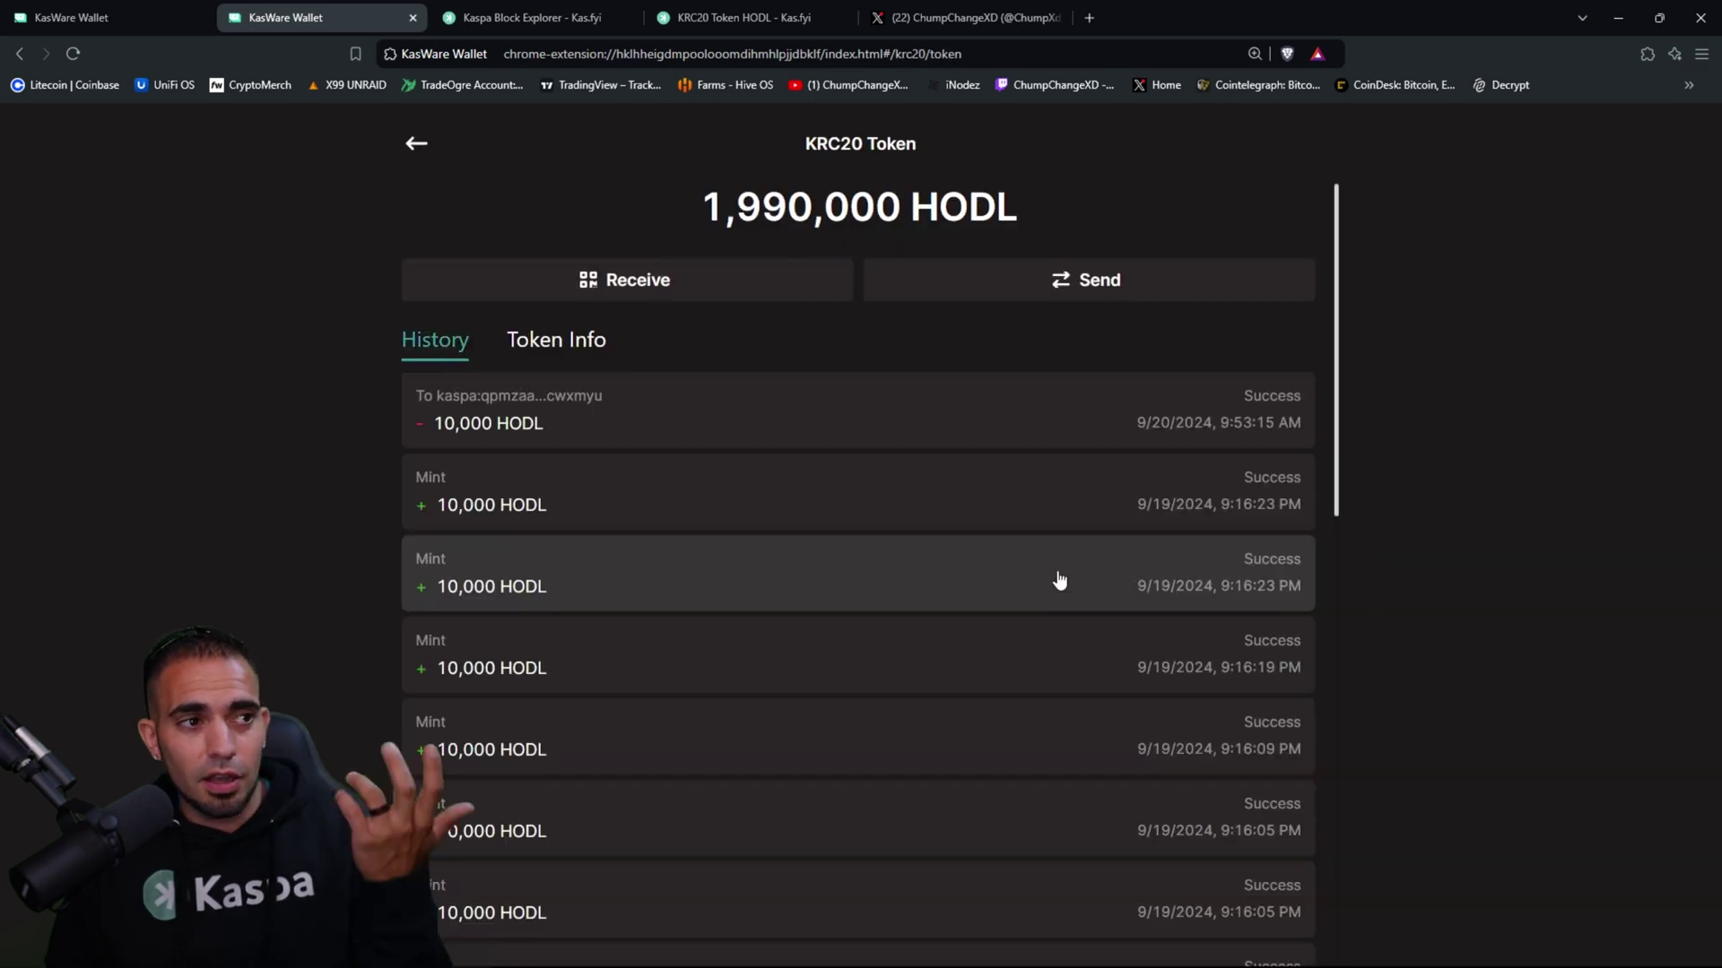
{"action": "left_click", "coordinate": [606, 354]}
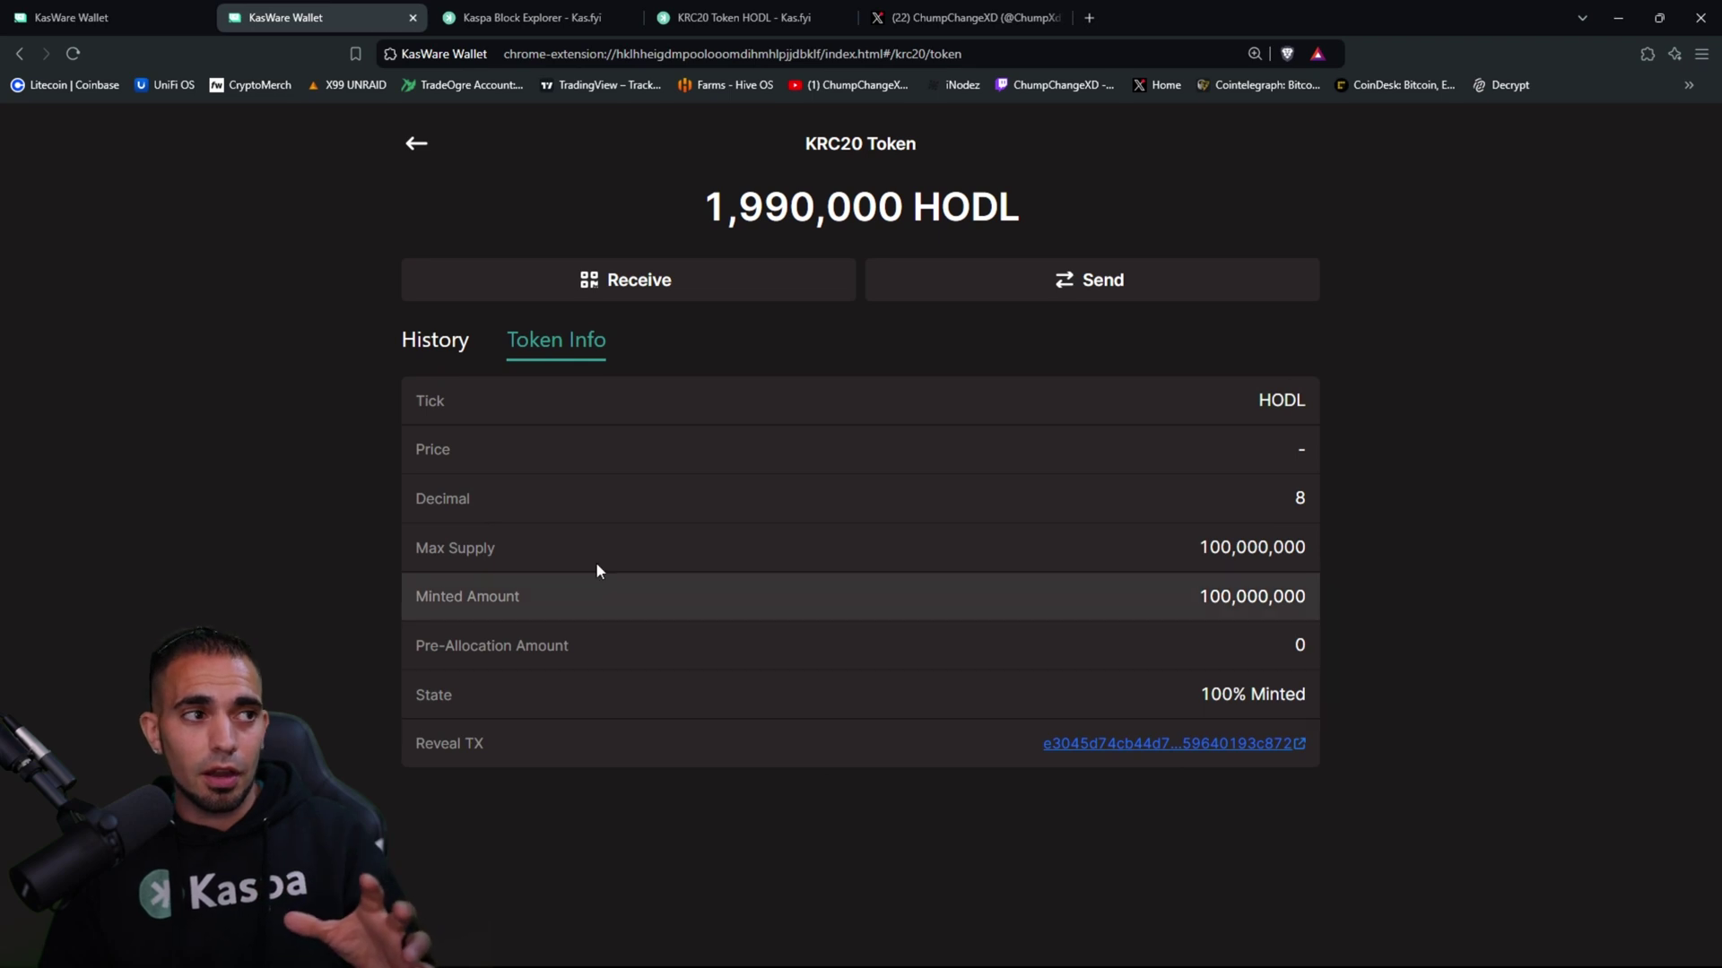
{"action": "left_click", "coordinate": [415, 143]}
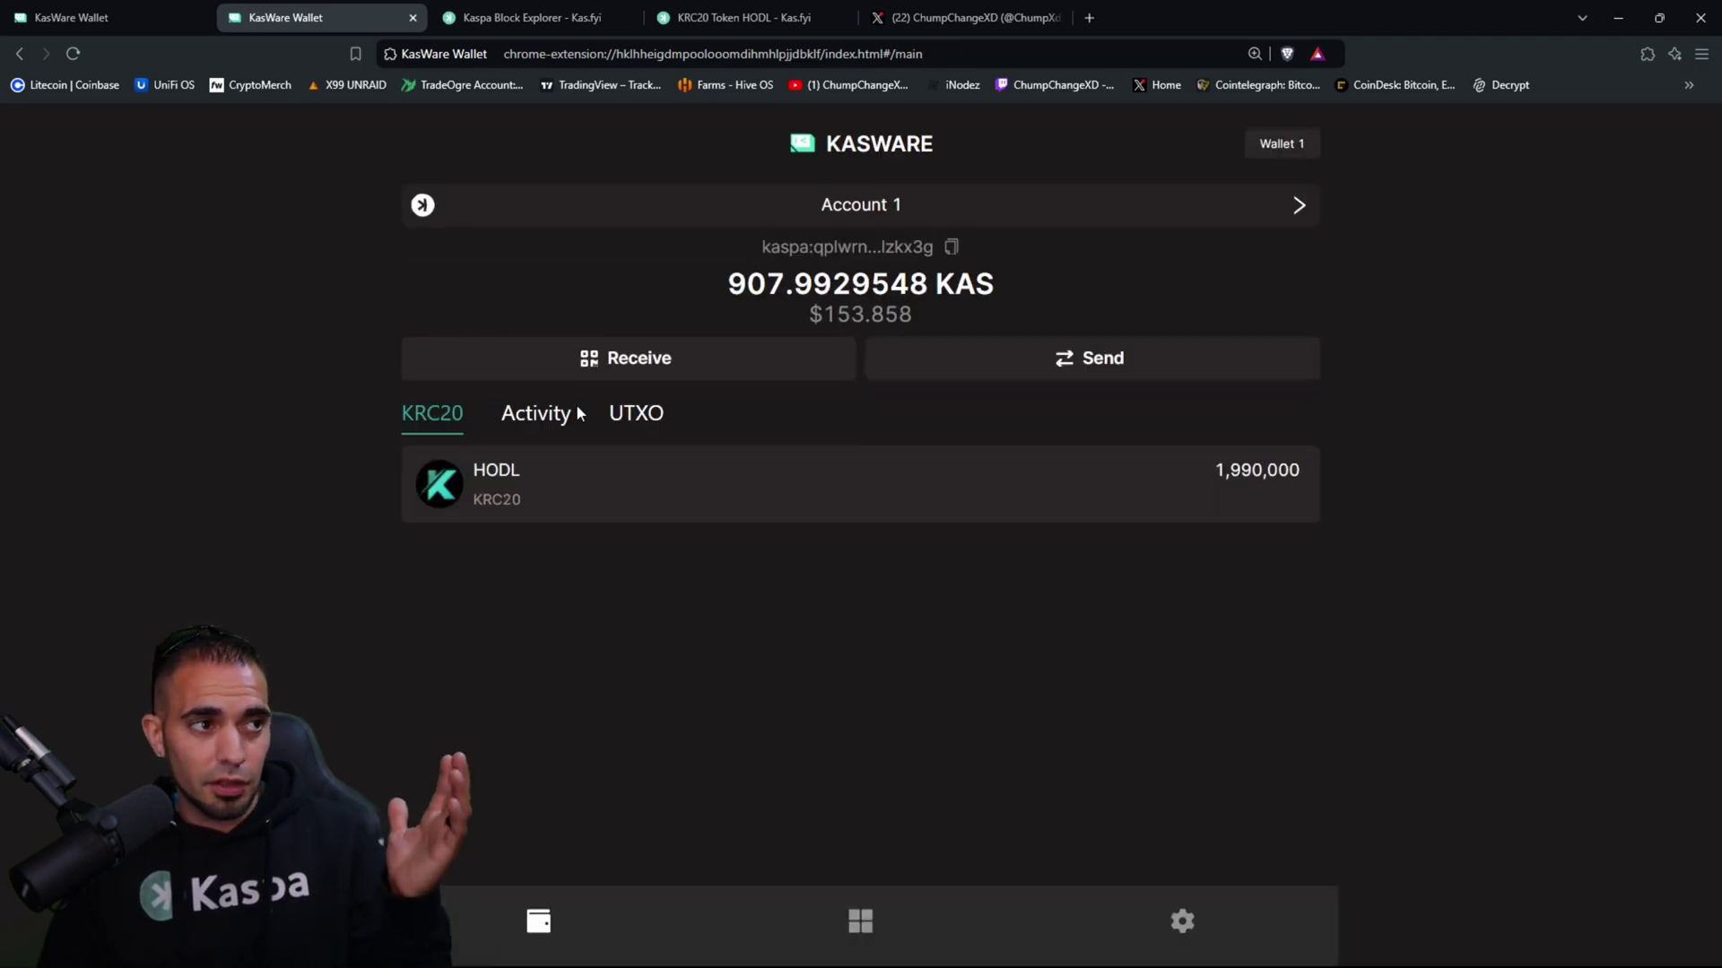
{"action": "left_click", "coordinate": [489, 492]}
{"action": "left_click", "coordinate": [532, 341]}
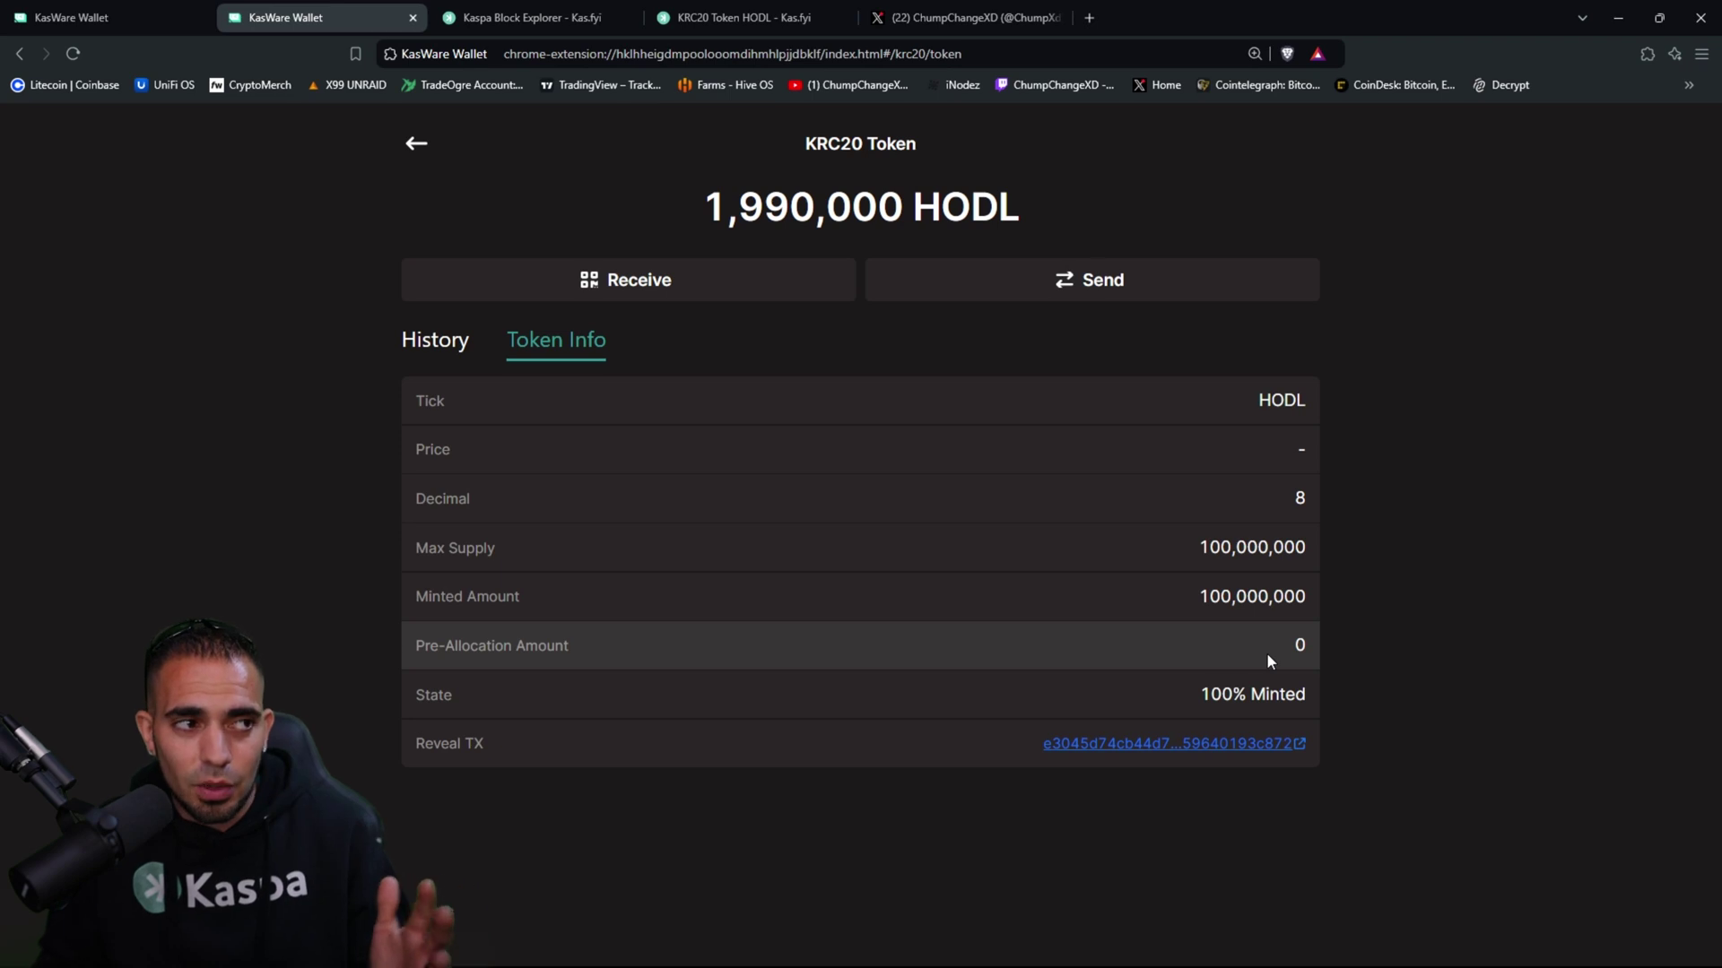
{"action": "left_click", "coordinate": [416, 142]}
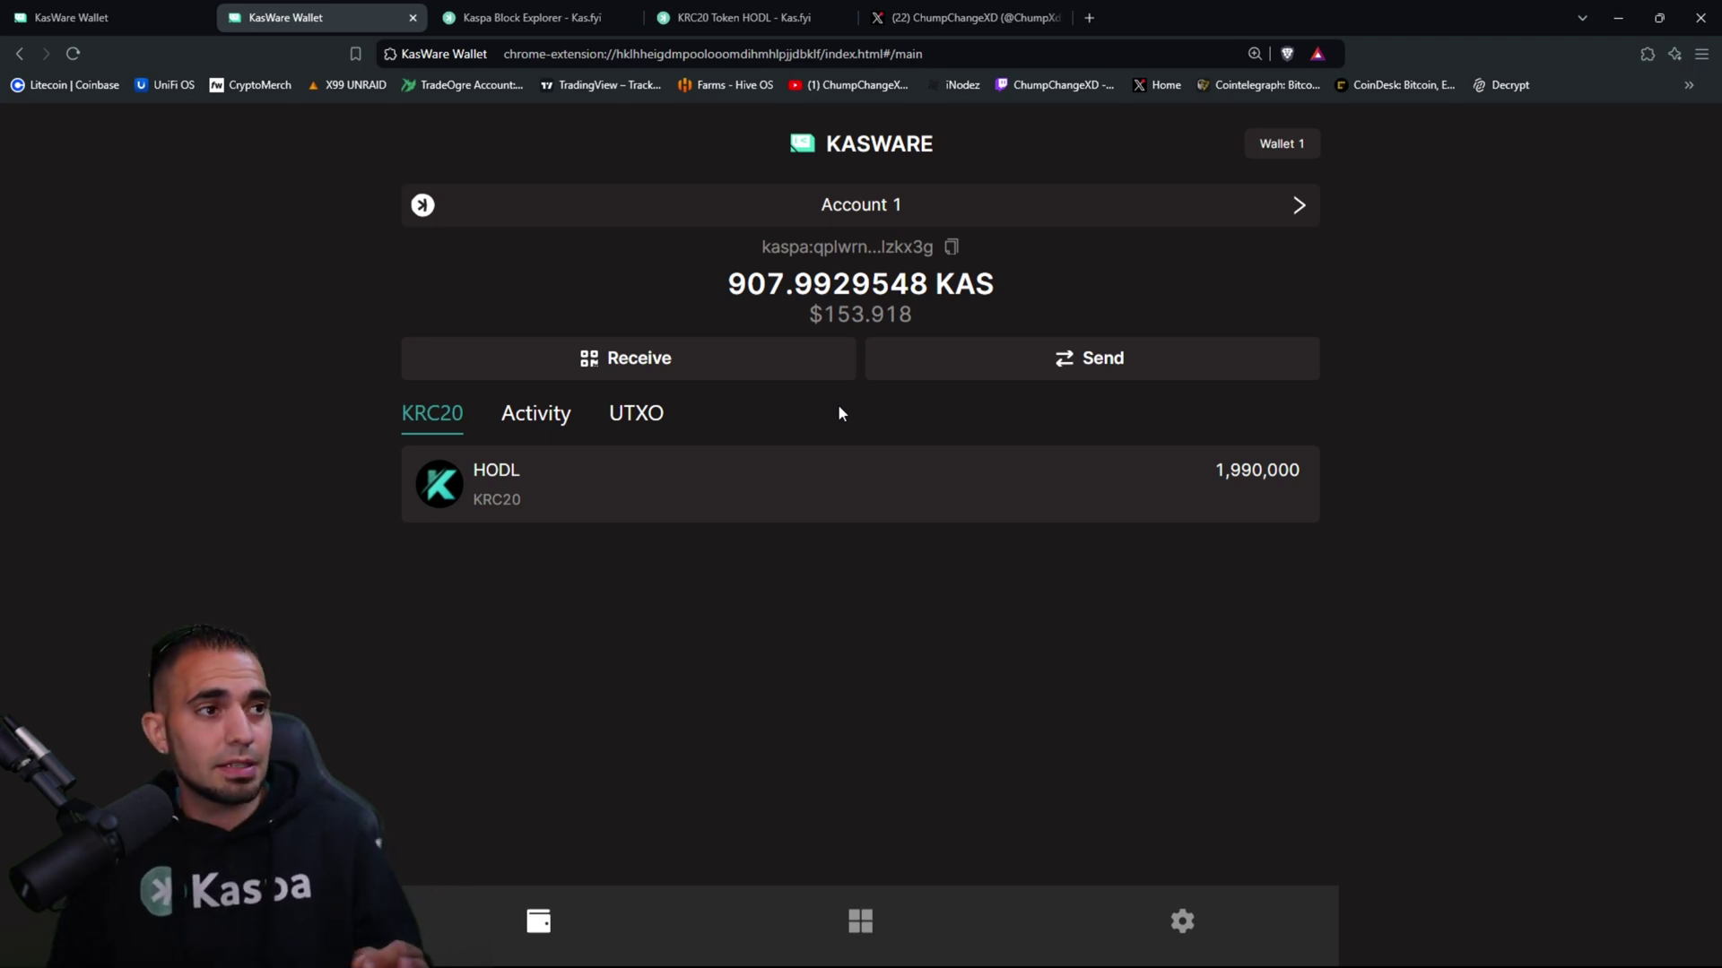
{"action": "mouse_move", "coordinate": [860, 297]}
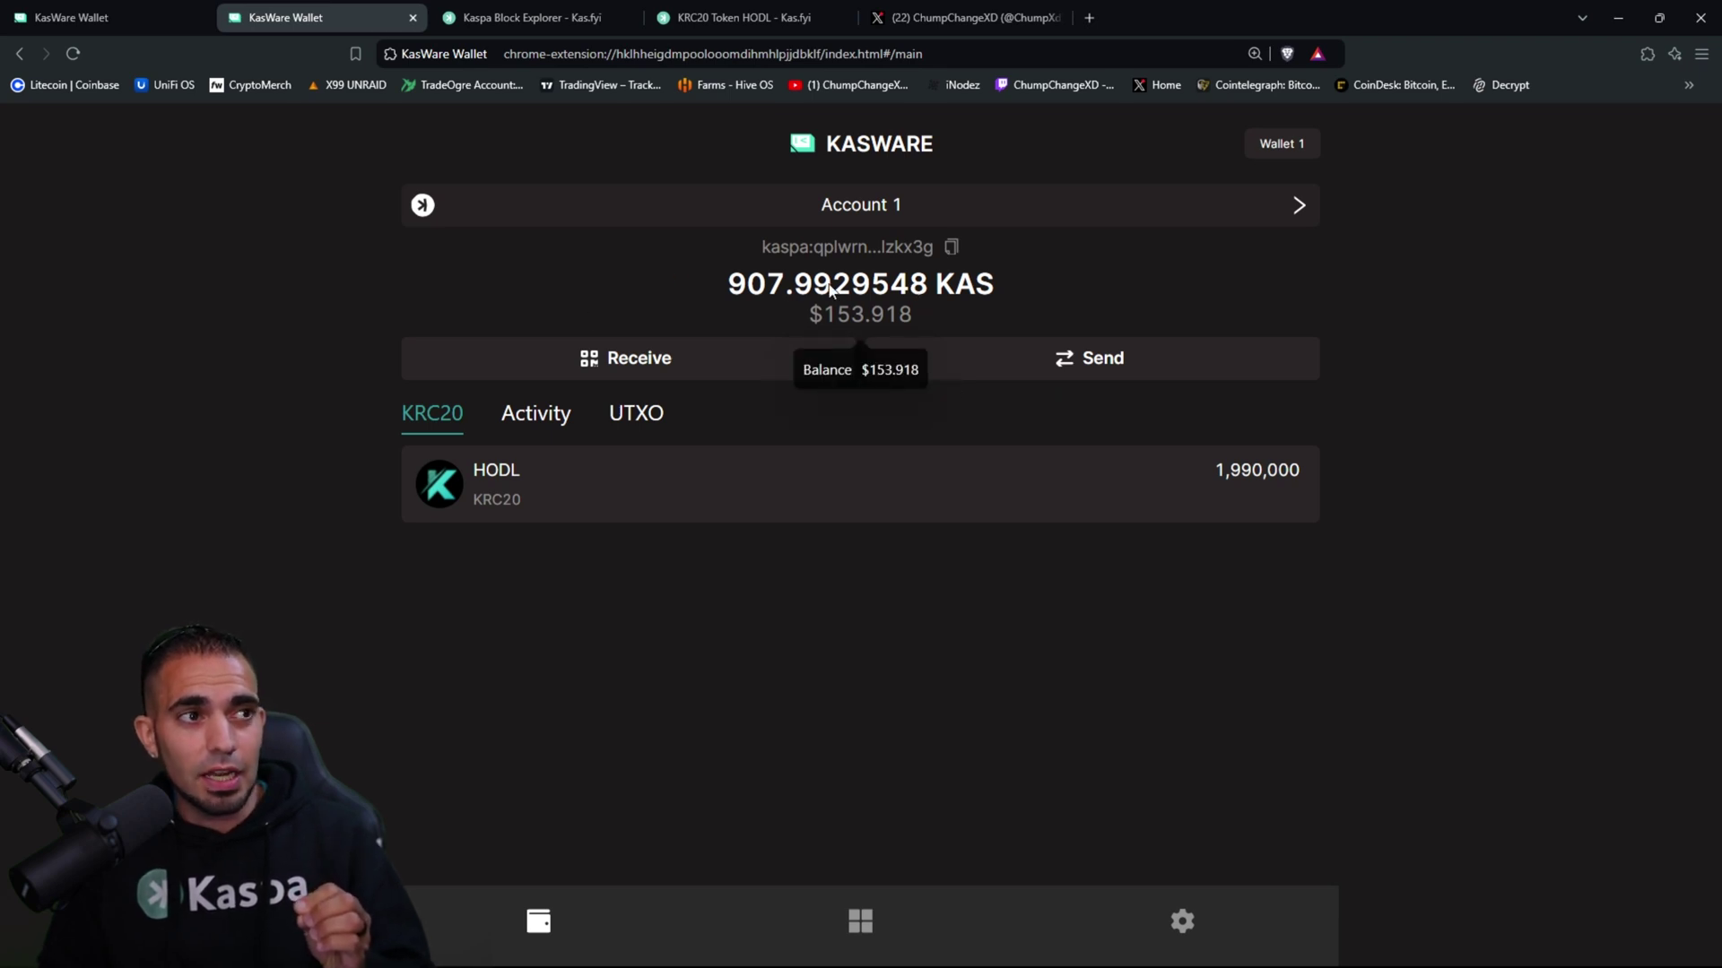
{"action": "left_click", "coordinate": [859, 917]}
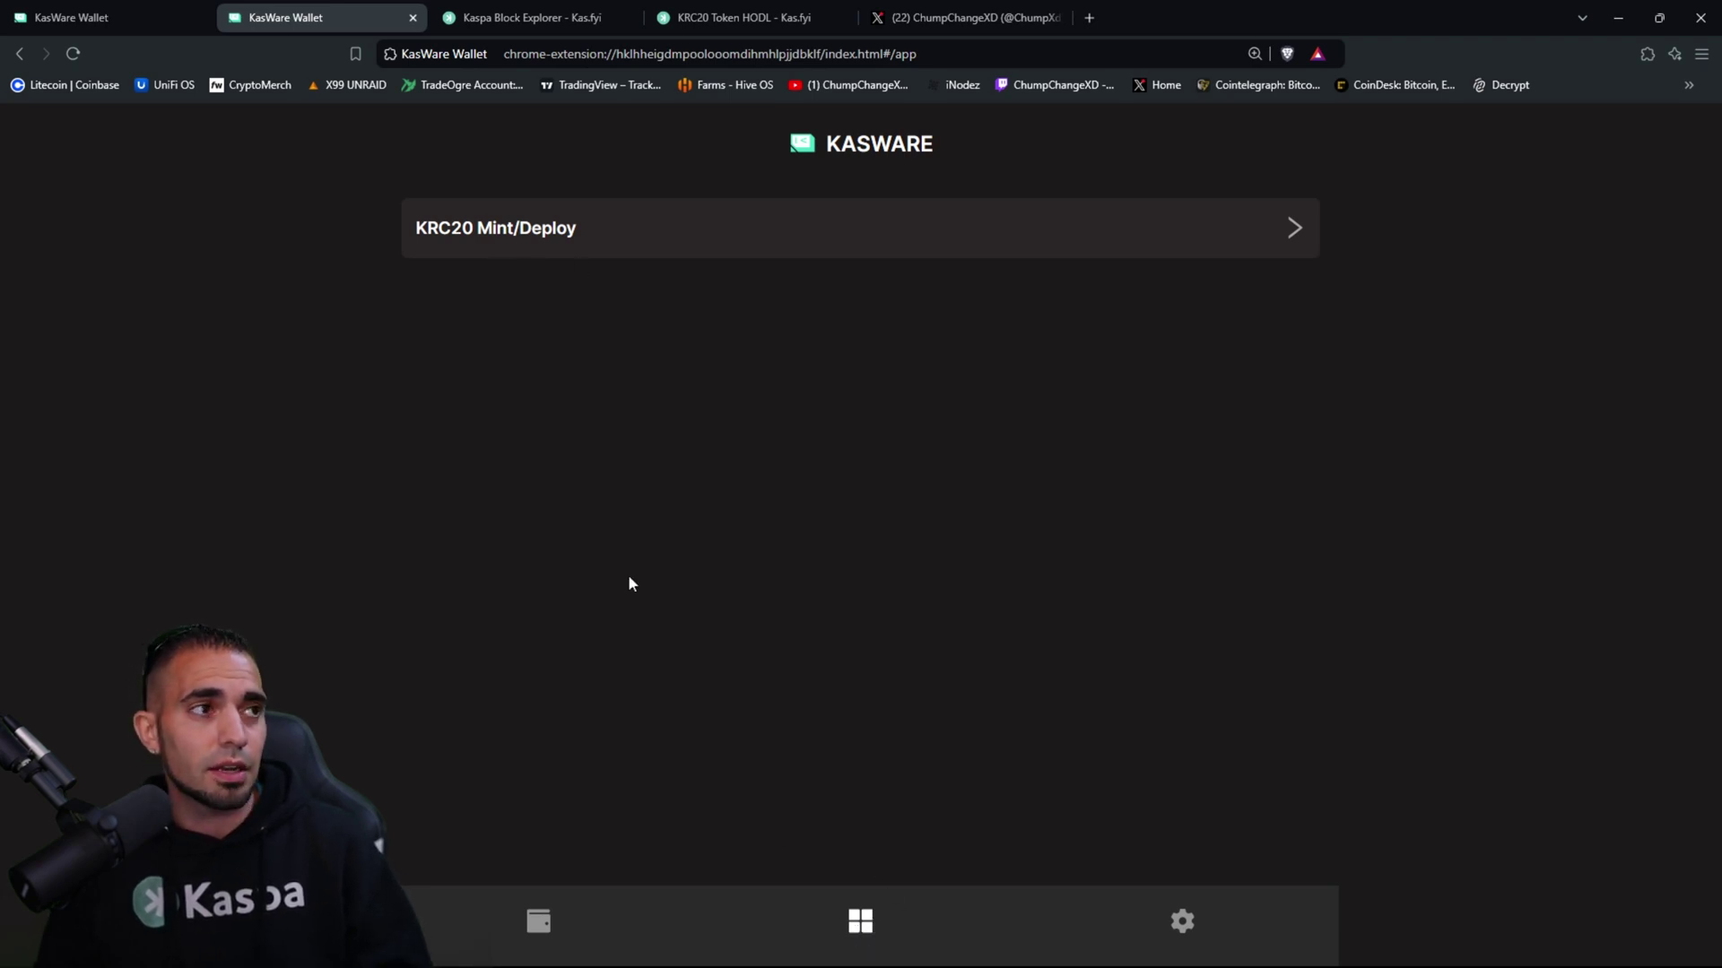
Step: Attempt to mint 10 HODL from KRC20 Mint/Deploy and find it already 100% minted
{"action": "left_click", "coordinate": [603, 233]}
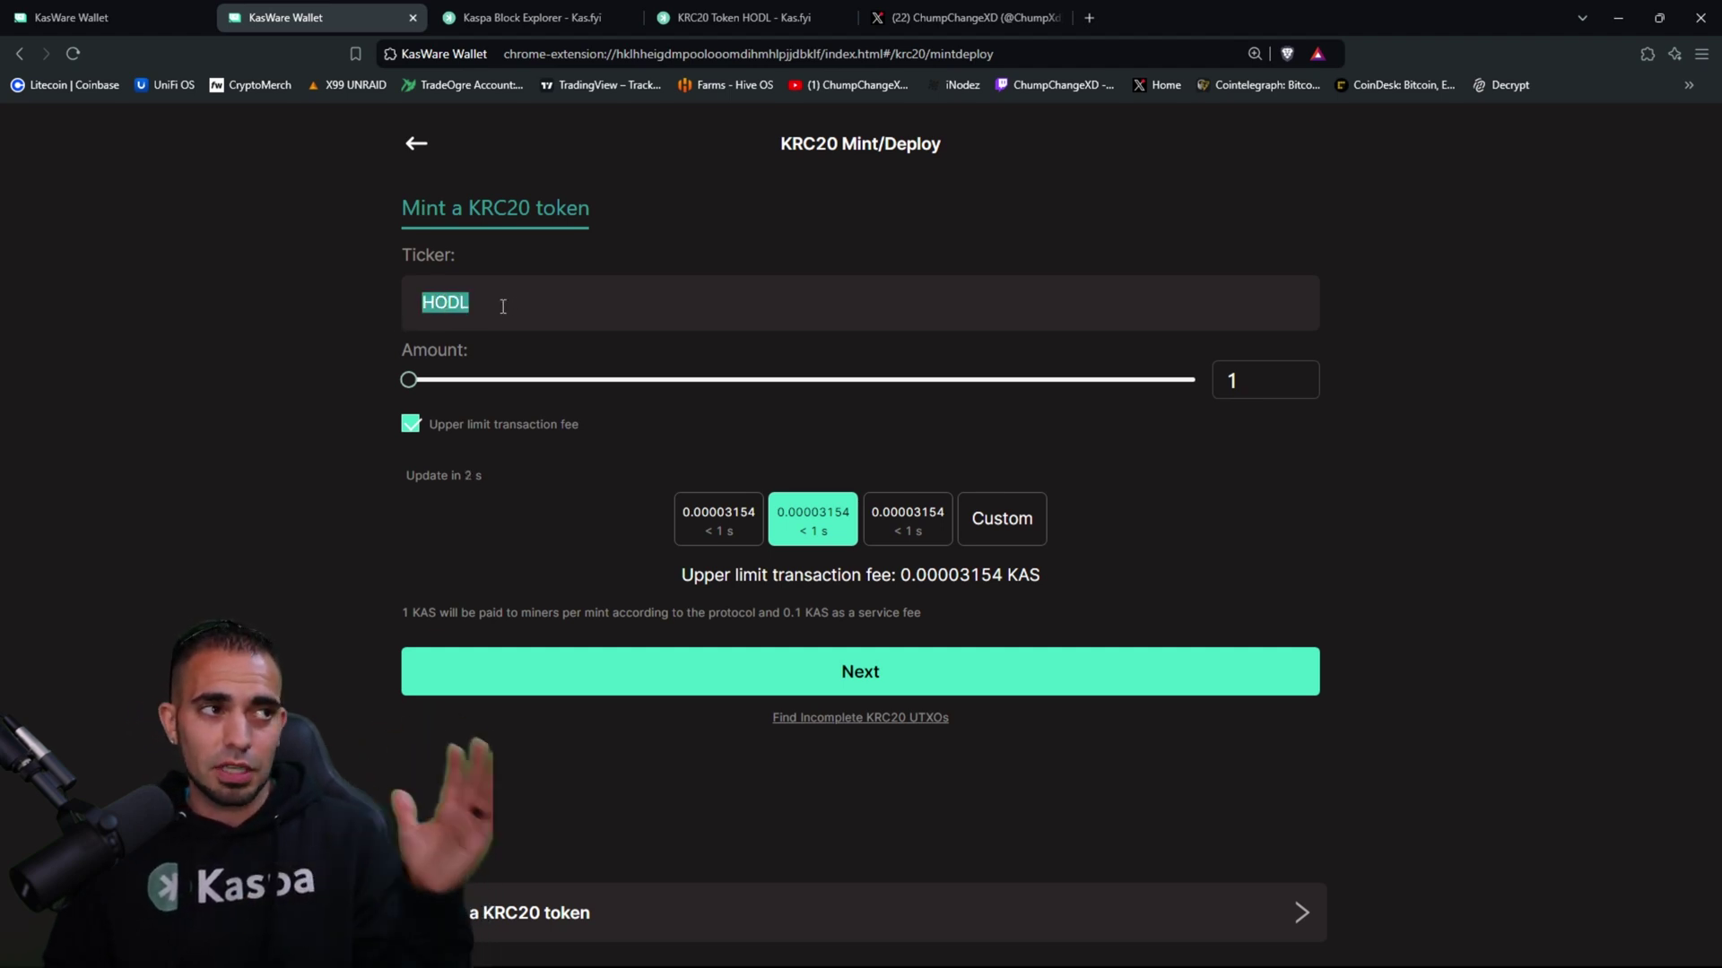
{"action": "left_click", "coordinate": [525, 302]}
{"action": "left_click", "coordinate": [1241, 397]}
{"action": "type", "text": "0"}
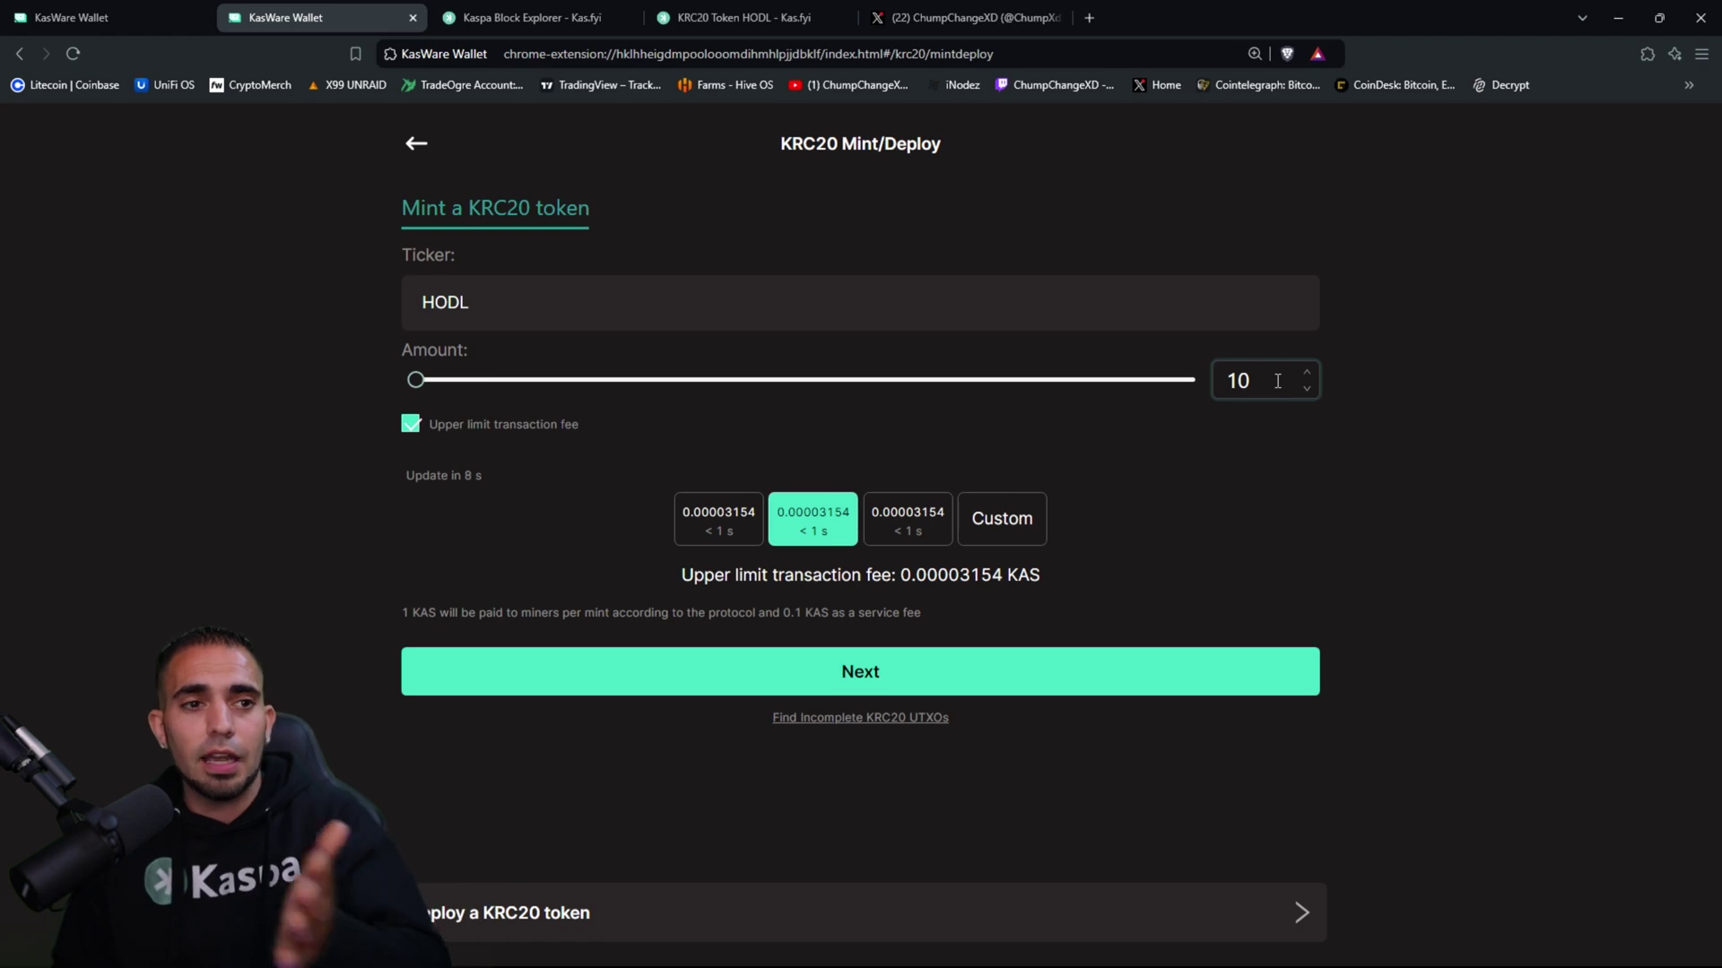
{"action": "left_click", "coordinate": [1277, 380]}
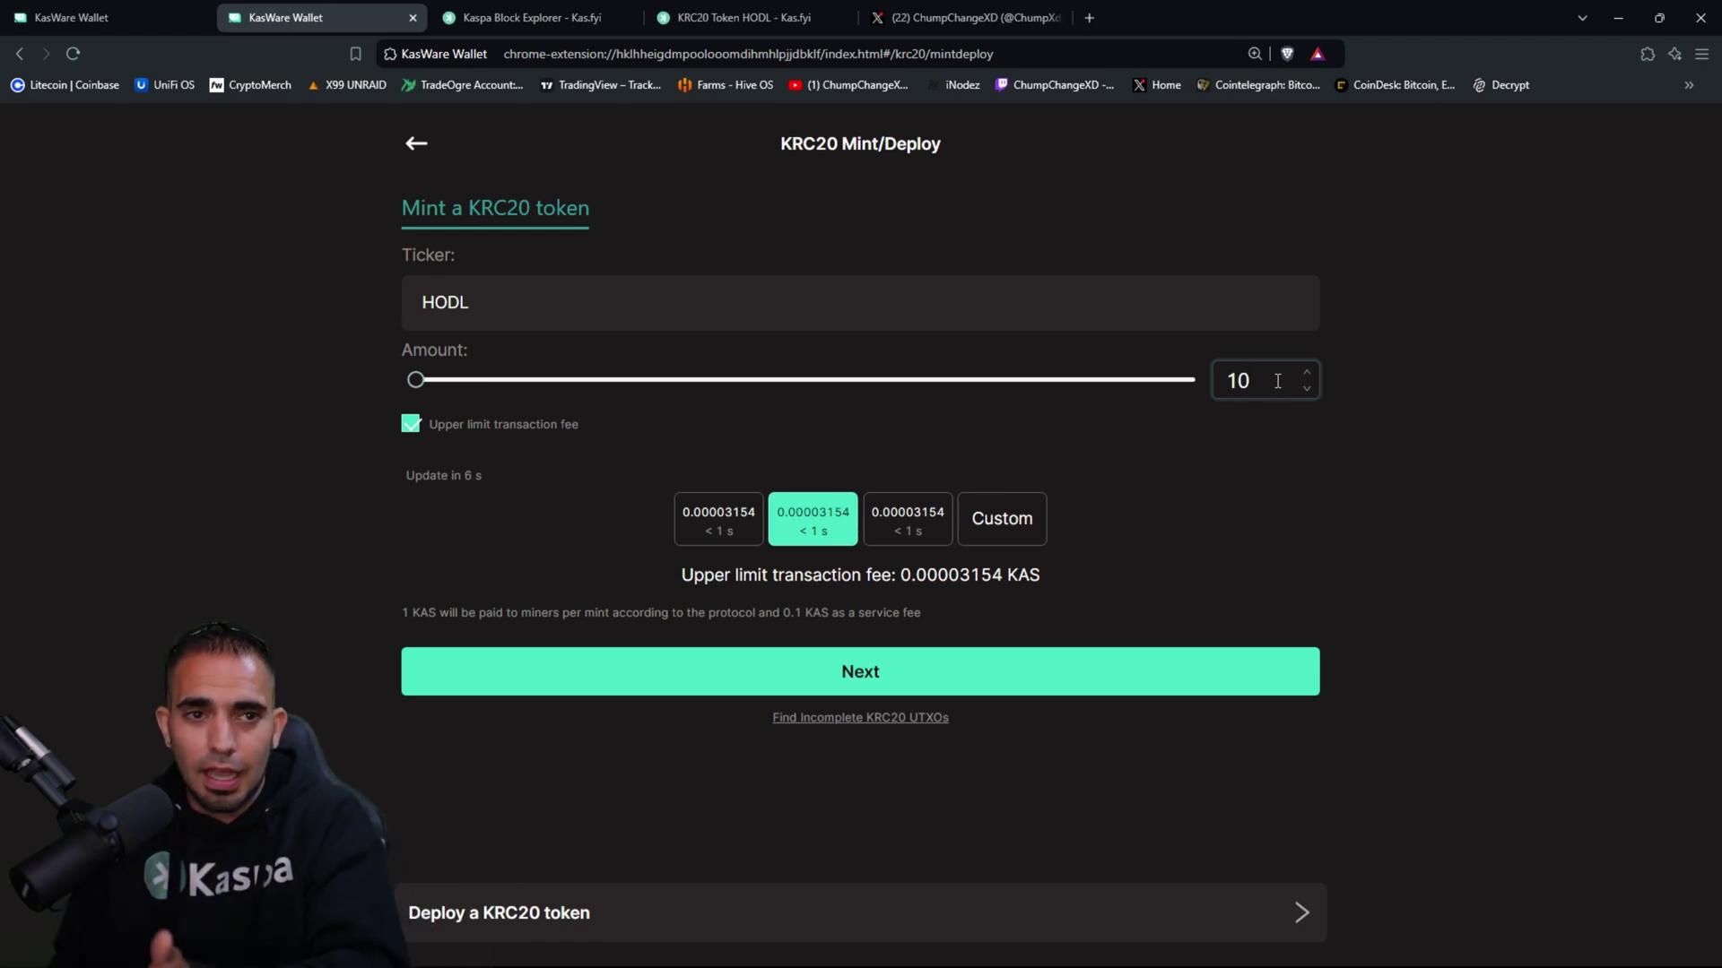
{"action": "left_click", "coordinate": [867, 677]}
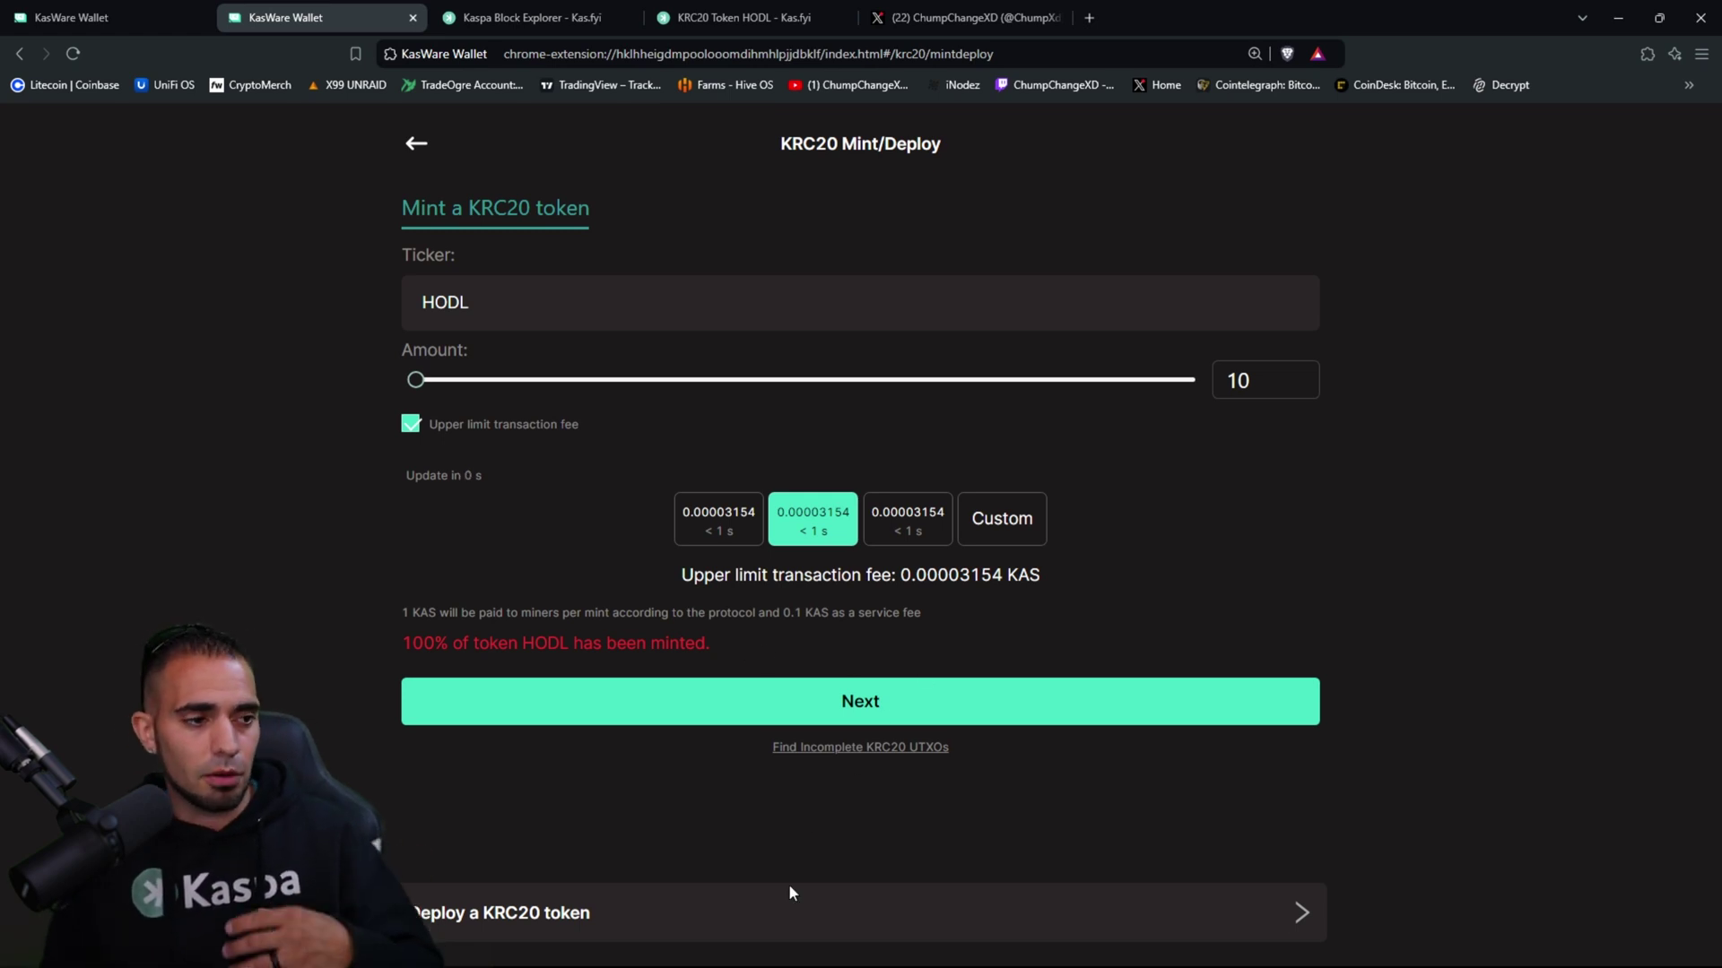
Step: Bring up the form for deploying a new KRC20 token, then back out to the apps page
{"action": "left_click", "coordinate": [751, 921]}
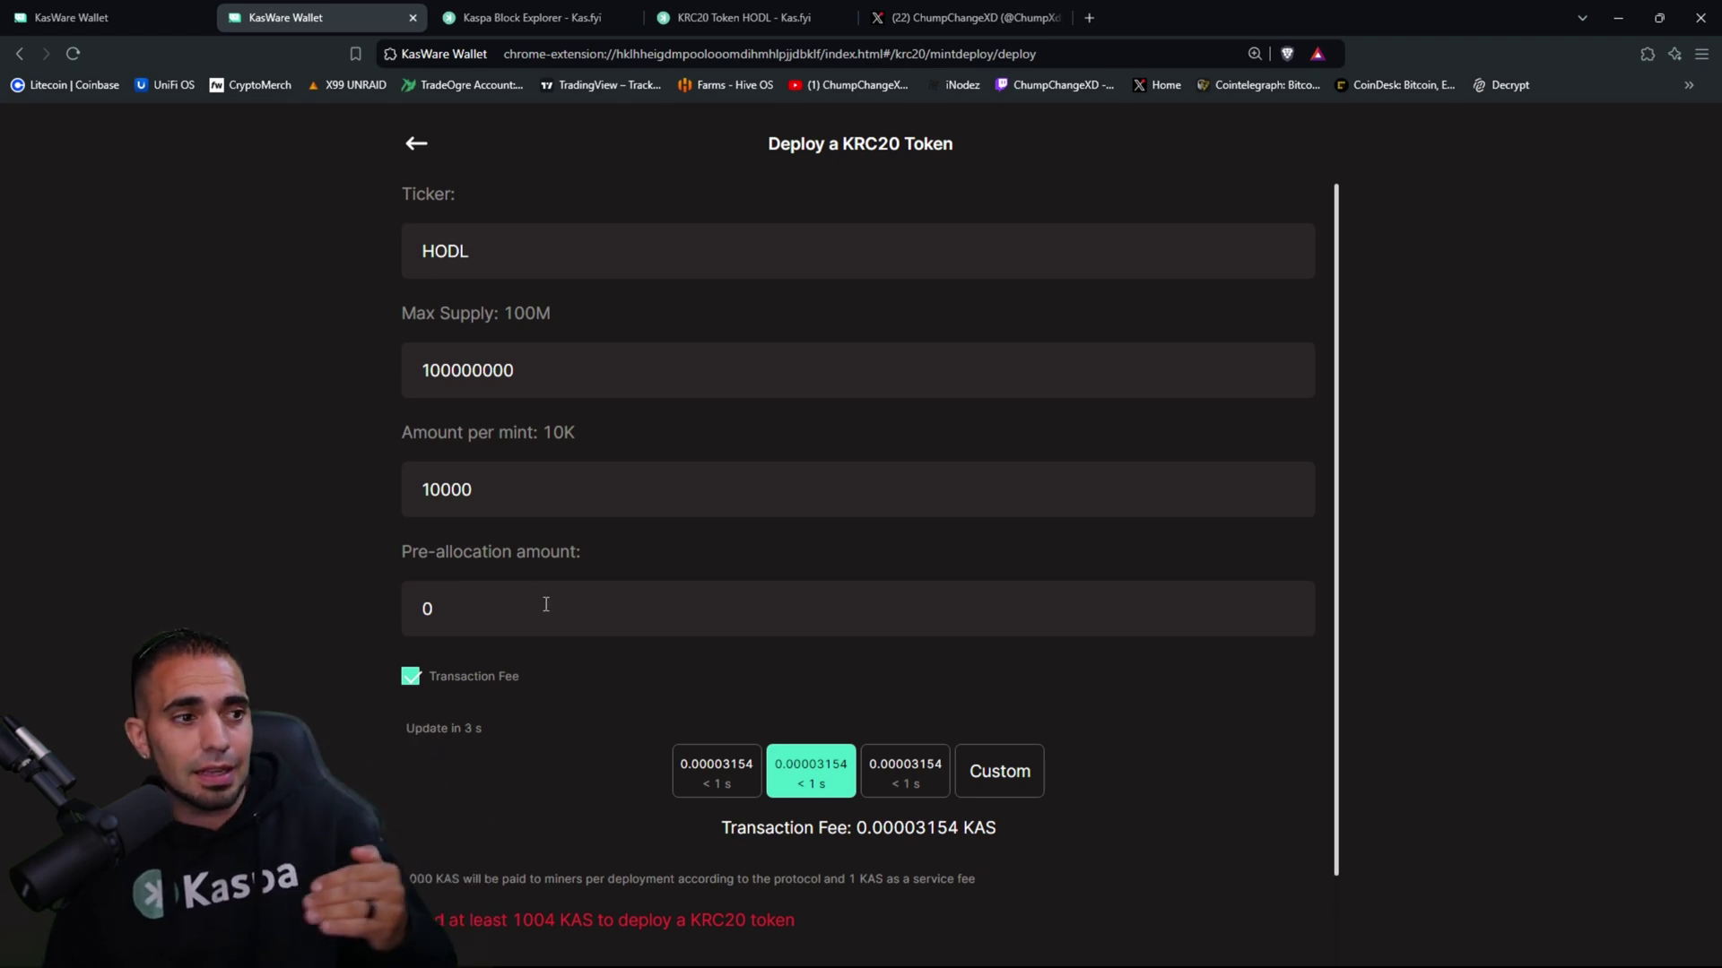
{"action": "left_click", "coordinate": [417, 146]}
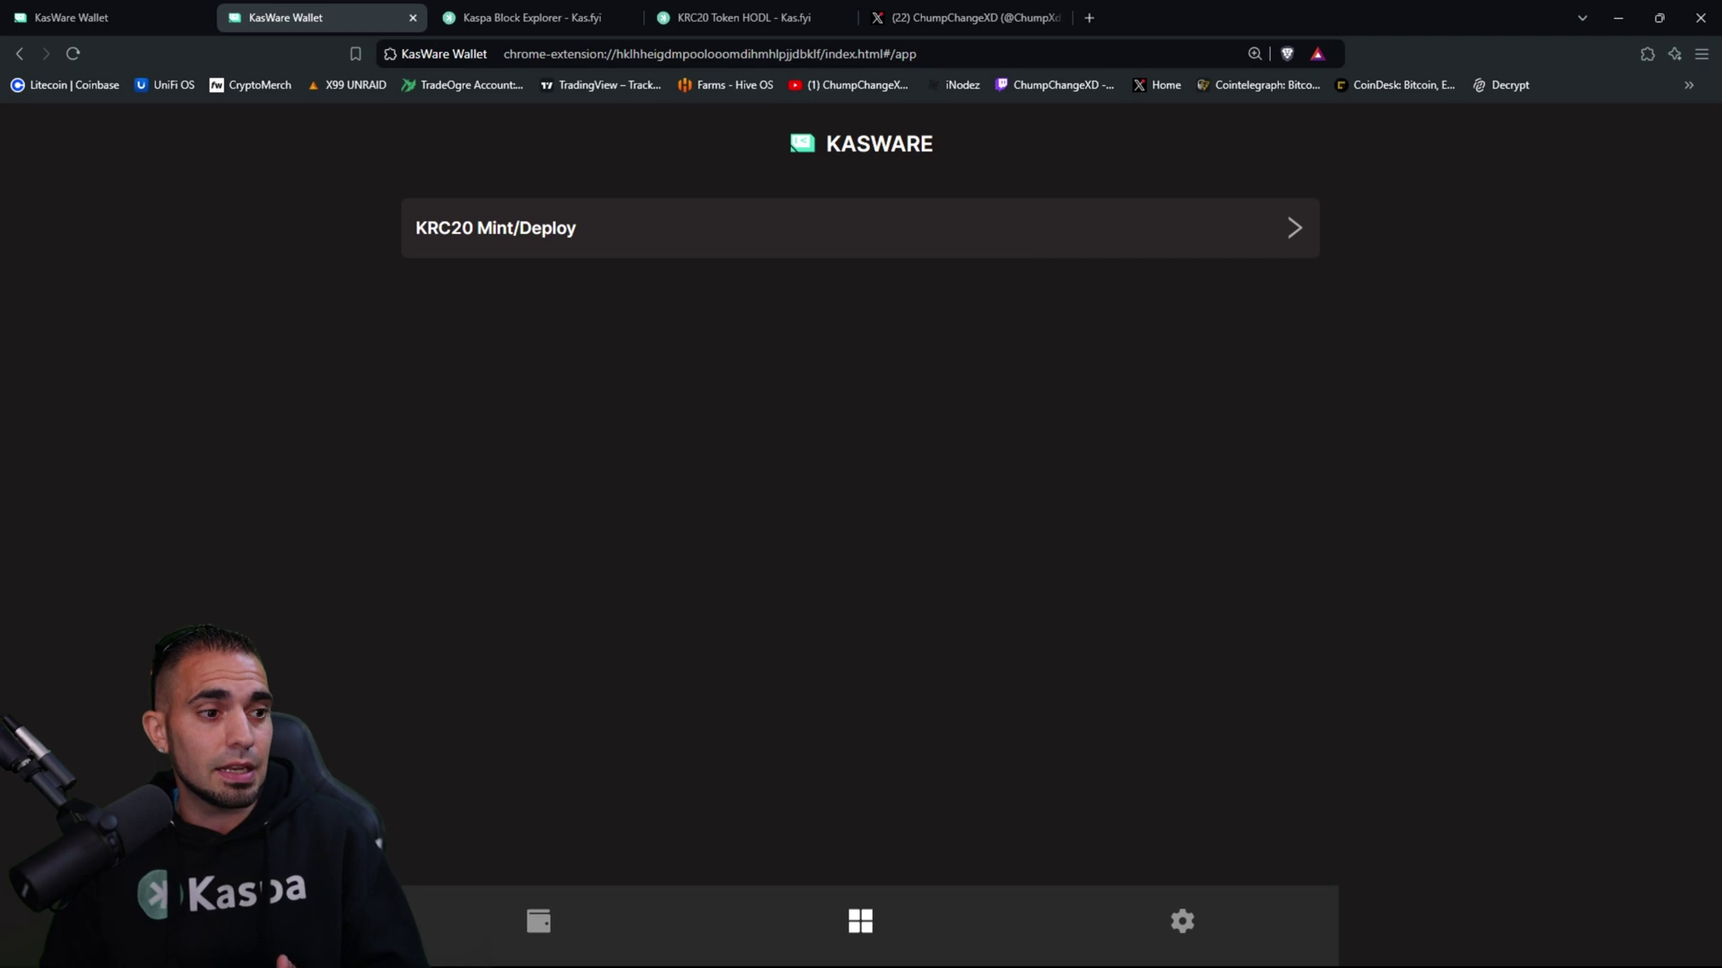
Step: View the account's receiving address, wait for the balance to reach 1,907.9929548 KAS, then return to the apps page
{"action": "left_click", "coordinate": [545, 920]}
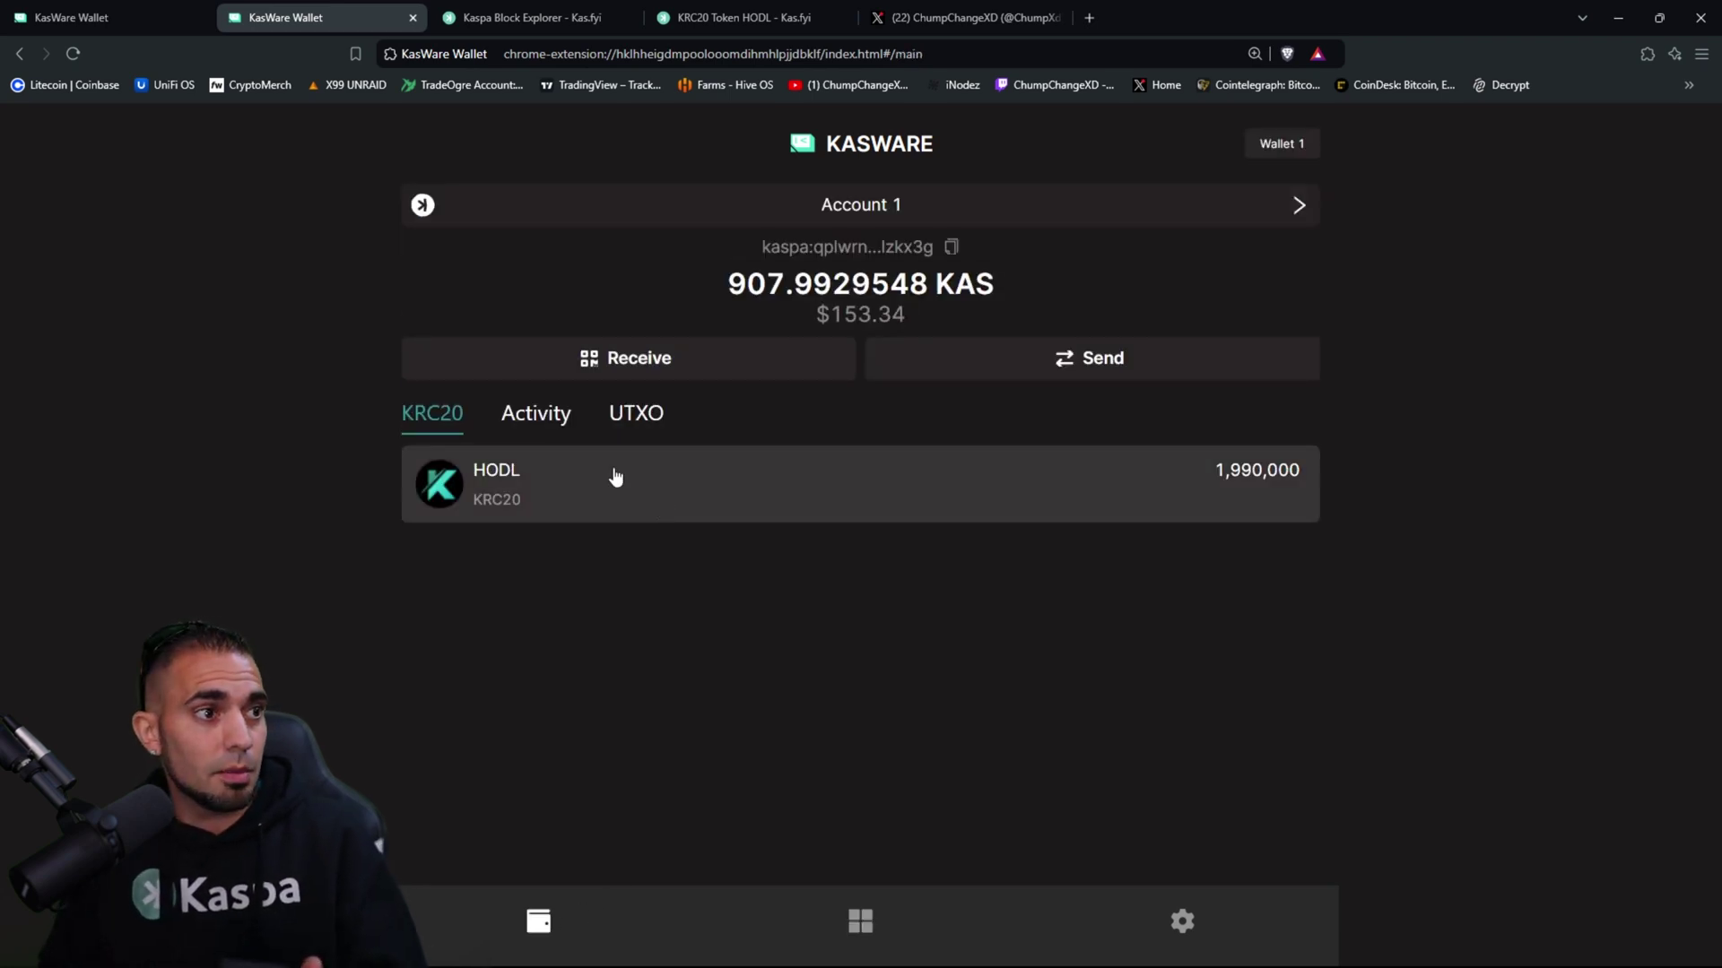
{"action": "left_click", "coordinate": [608, 359]}
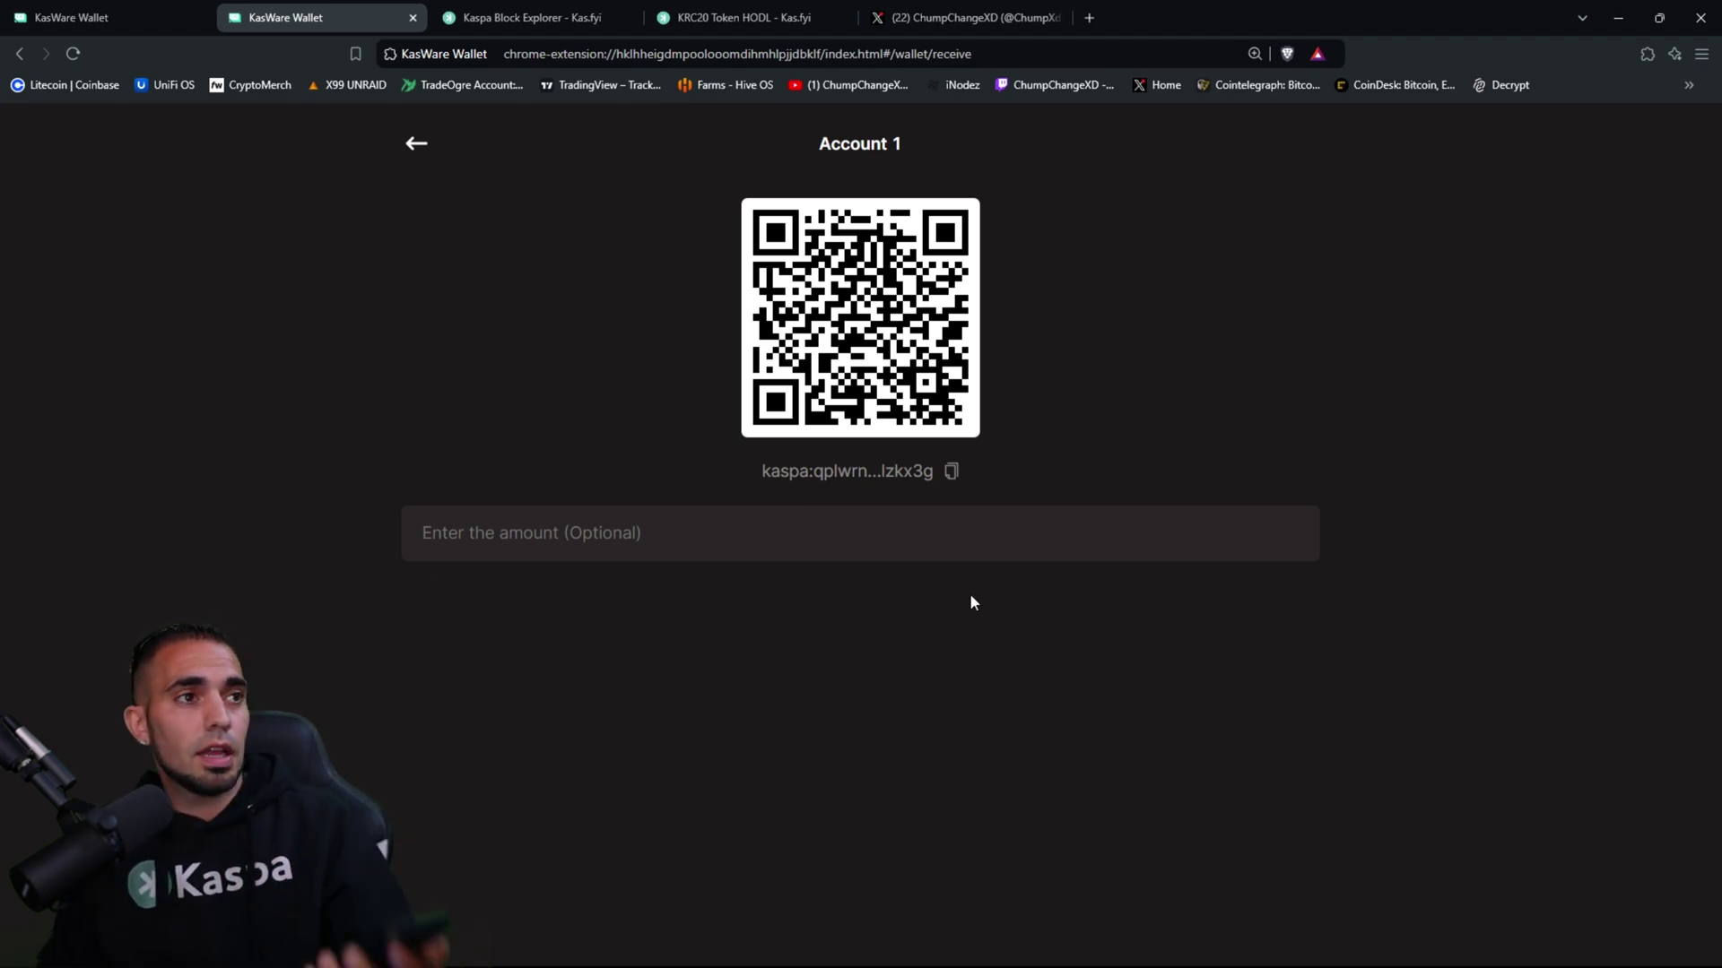
{"action": "left_click", "coordinate": [414, 146]}
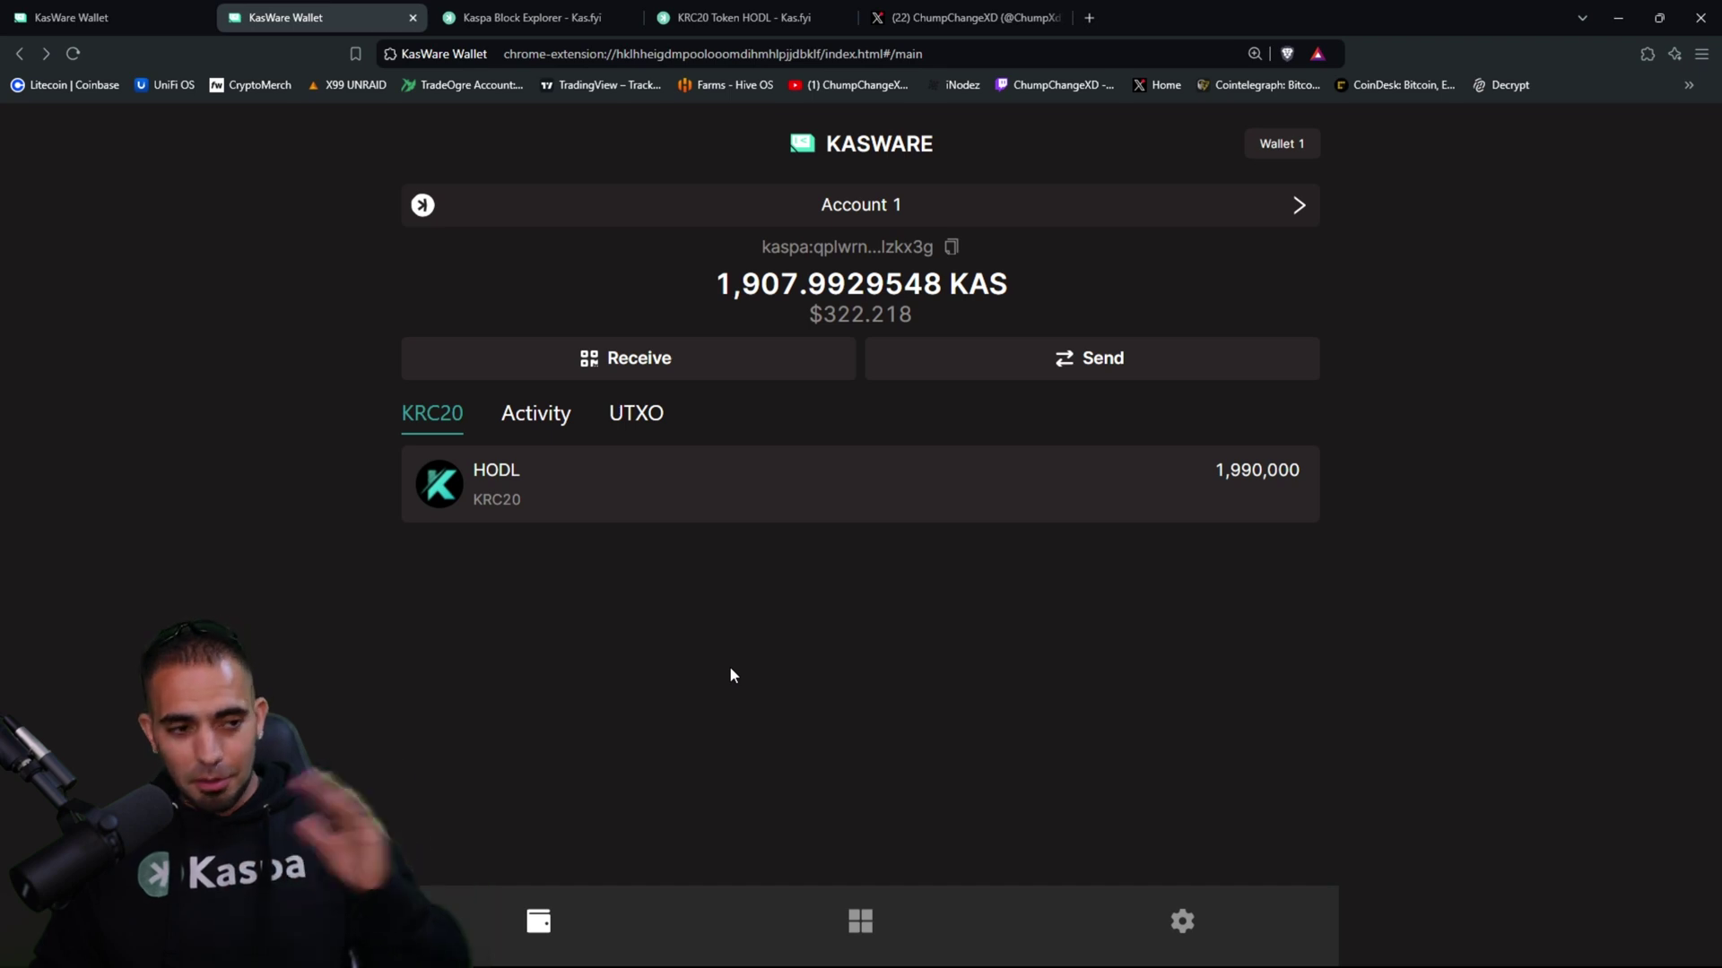
{"action": "left_click", "coordinate": [862, 934]}
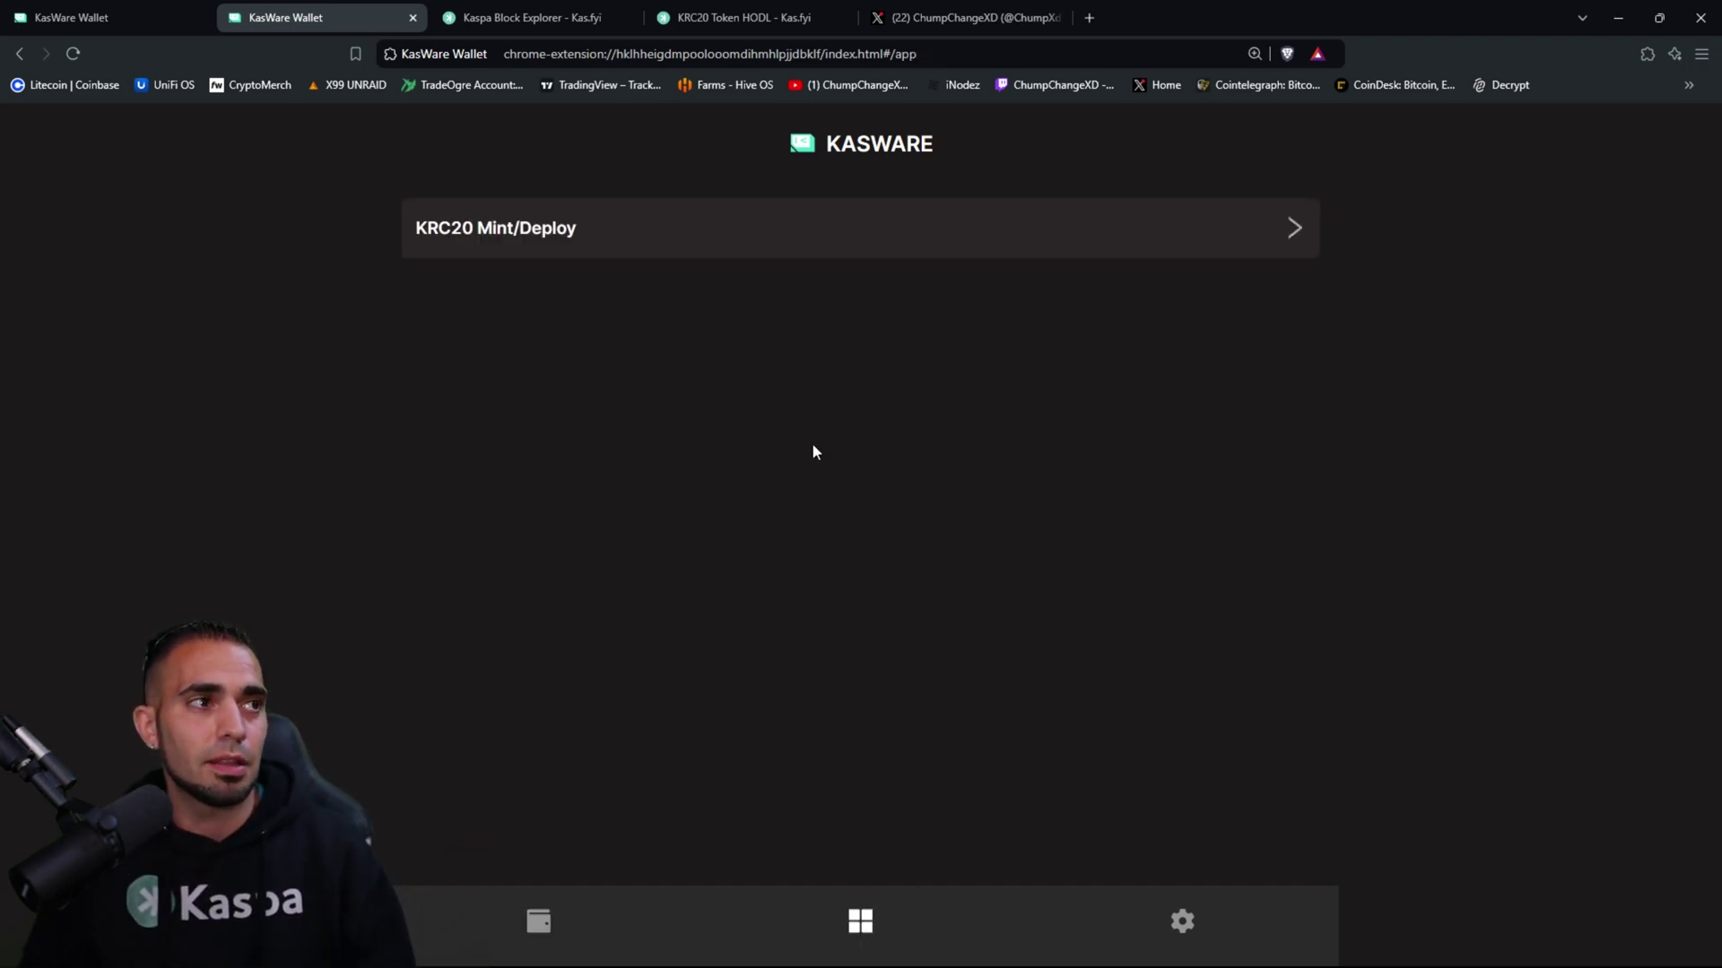
Step: Fill the KRC20 deploy form with ticker POCKET, total supply 100,000,000, amount per mint and pre-allocation
{"action": "left_click", "coordinate": [596, 234]}
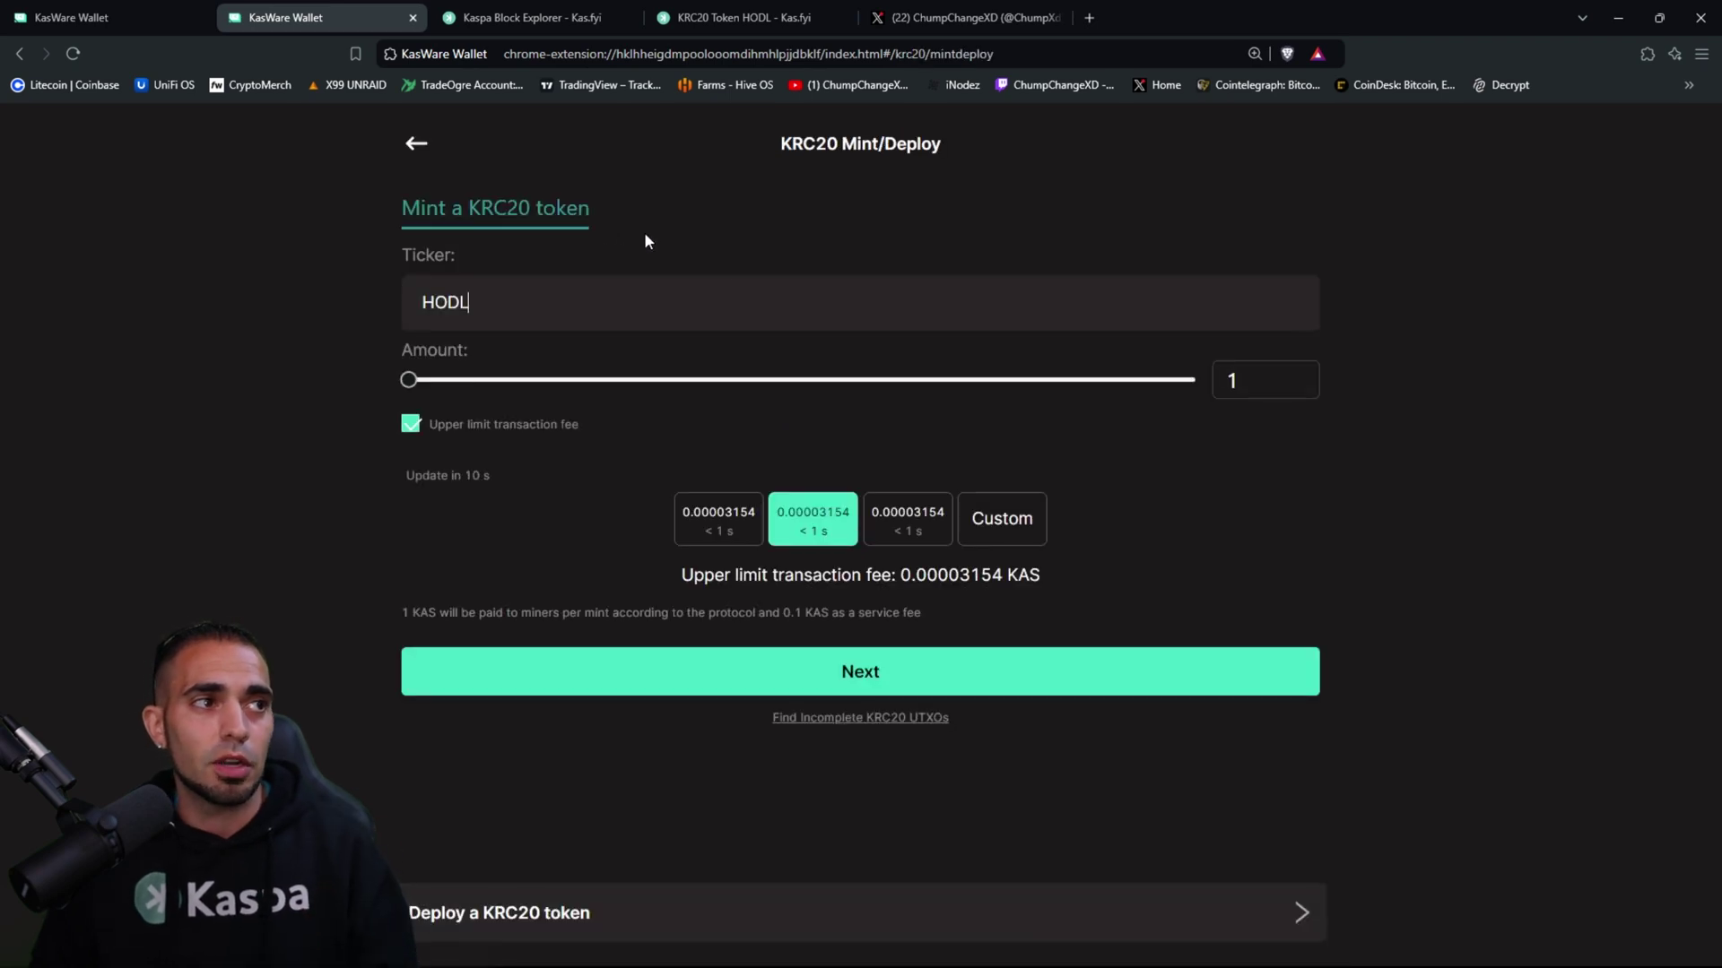
{"action": "left_click", "coordinate": [499, 912]}
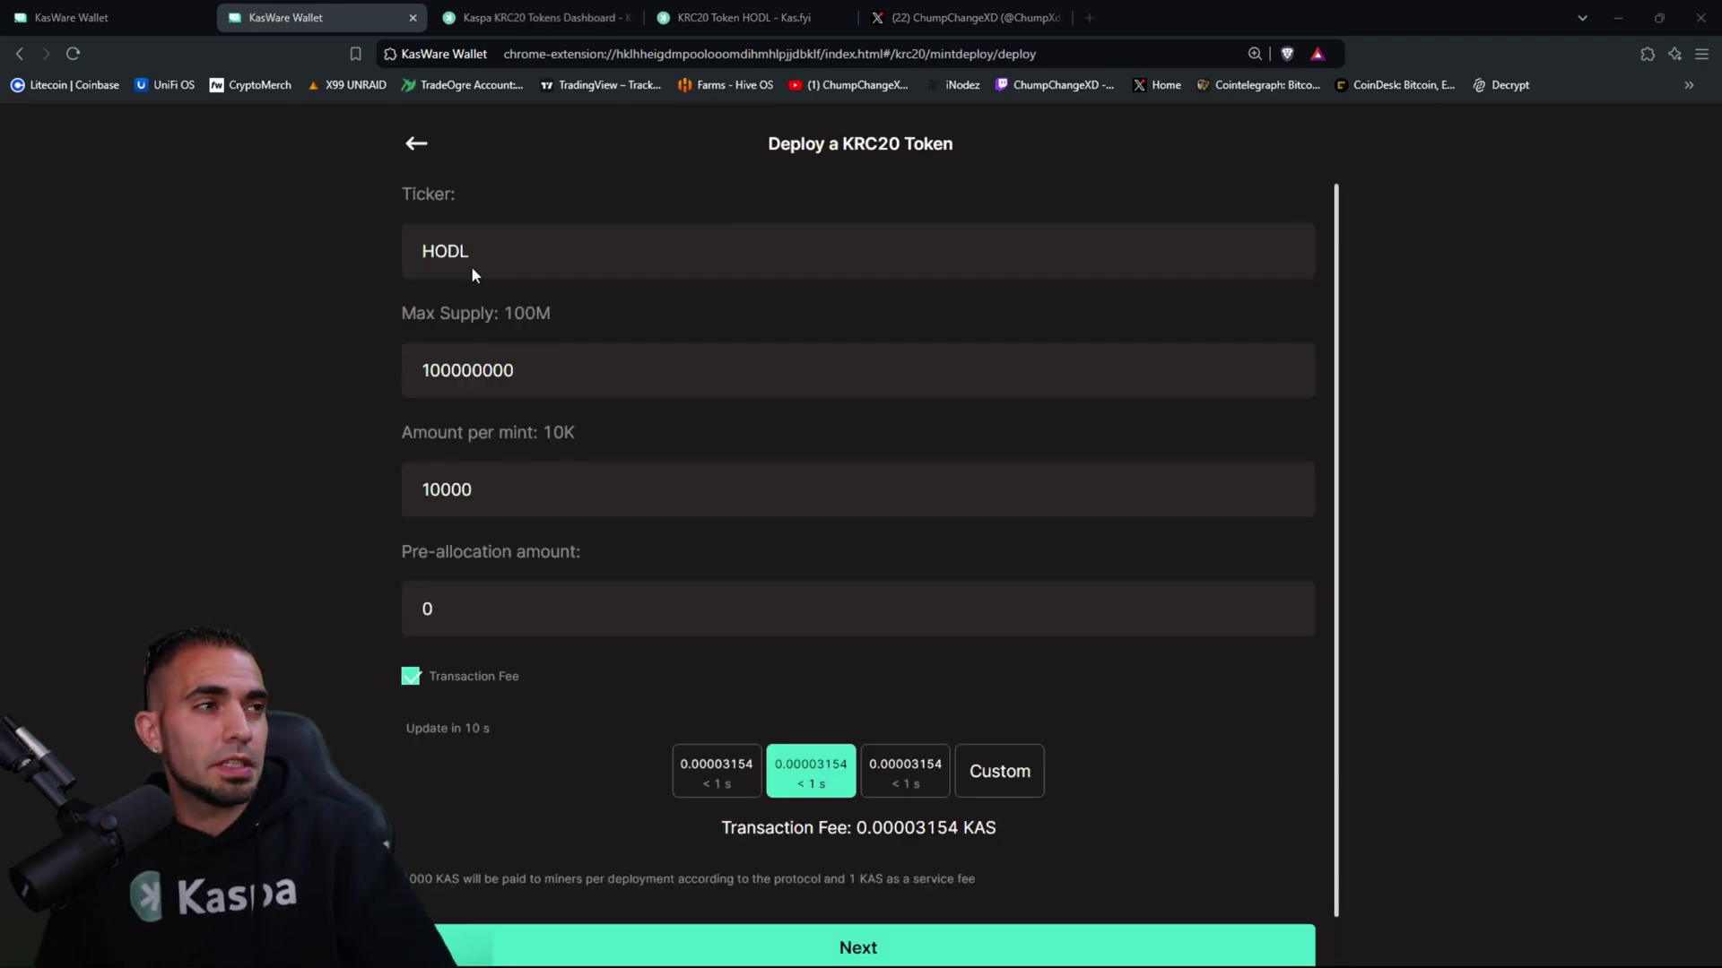
{"action": "left_click_drag", "start_coordinate": [471, 266], "coordinate": [305, 227]}
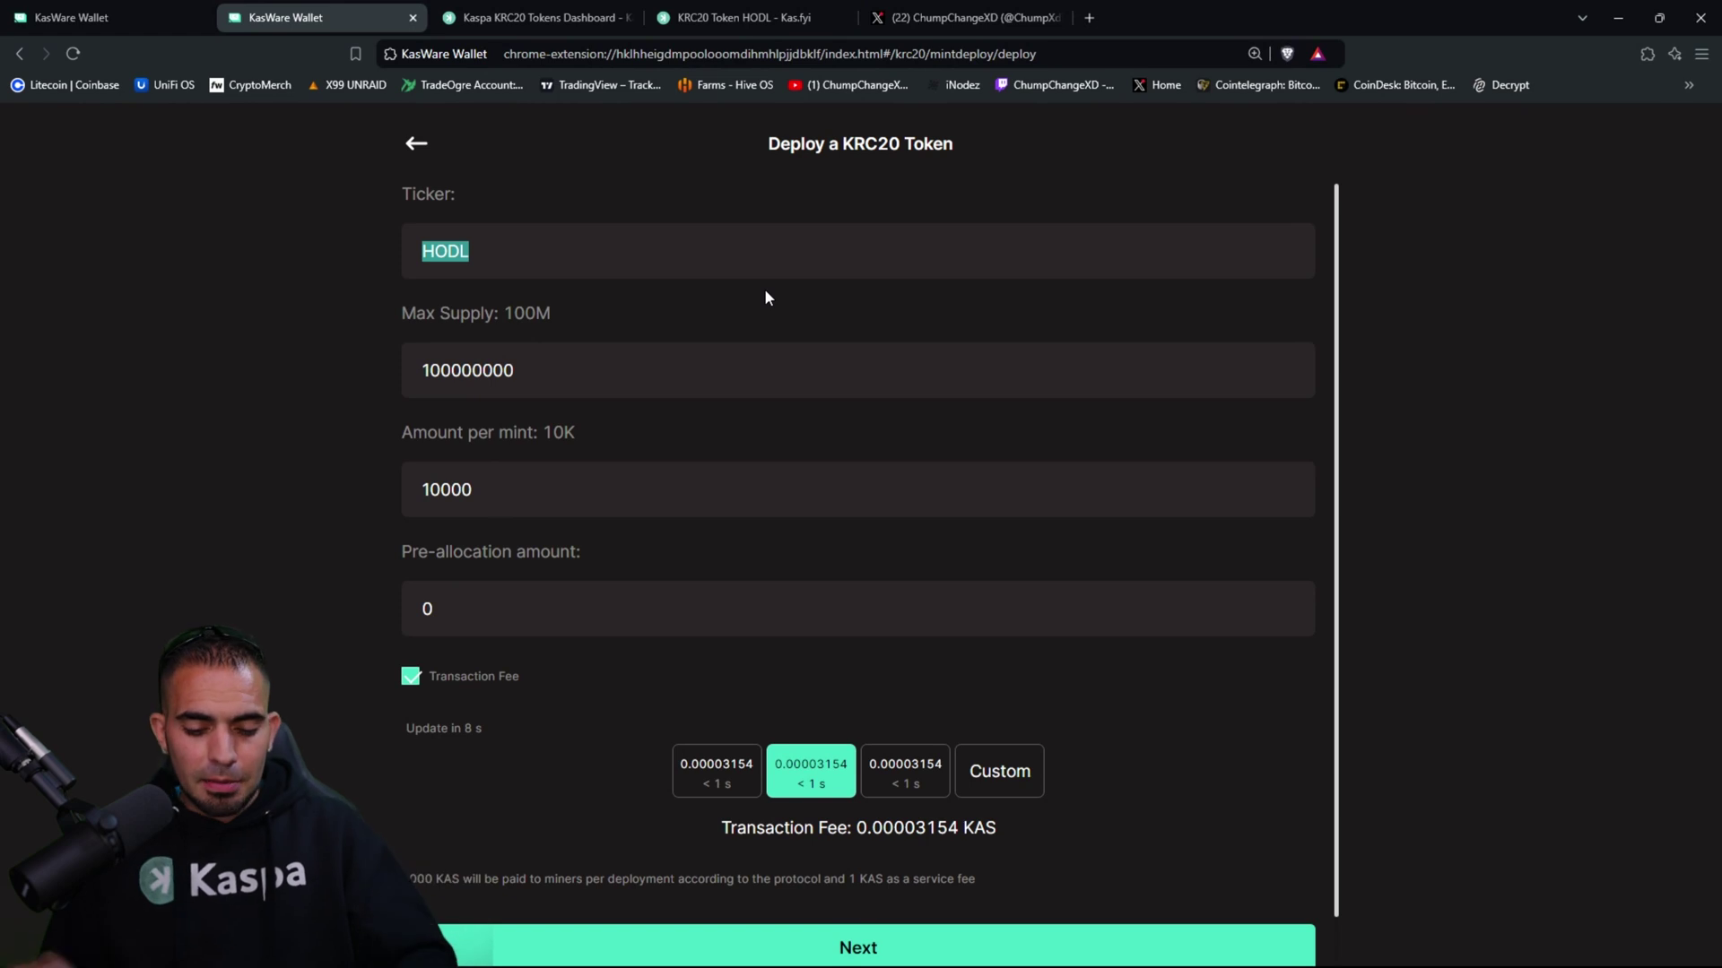
{"action": "type", "text": "POCKET"}
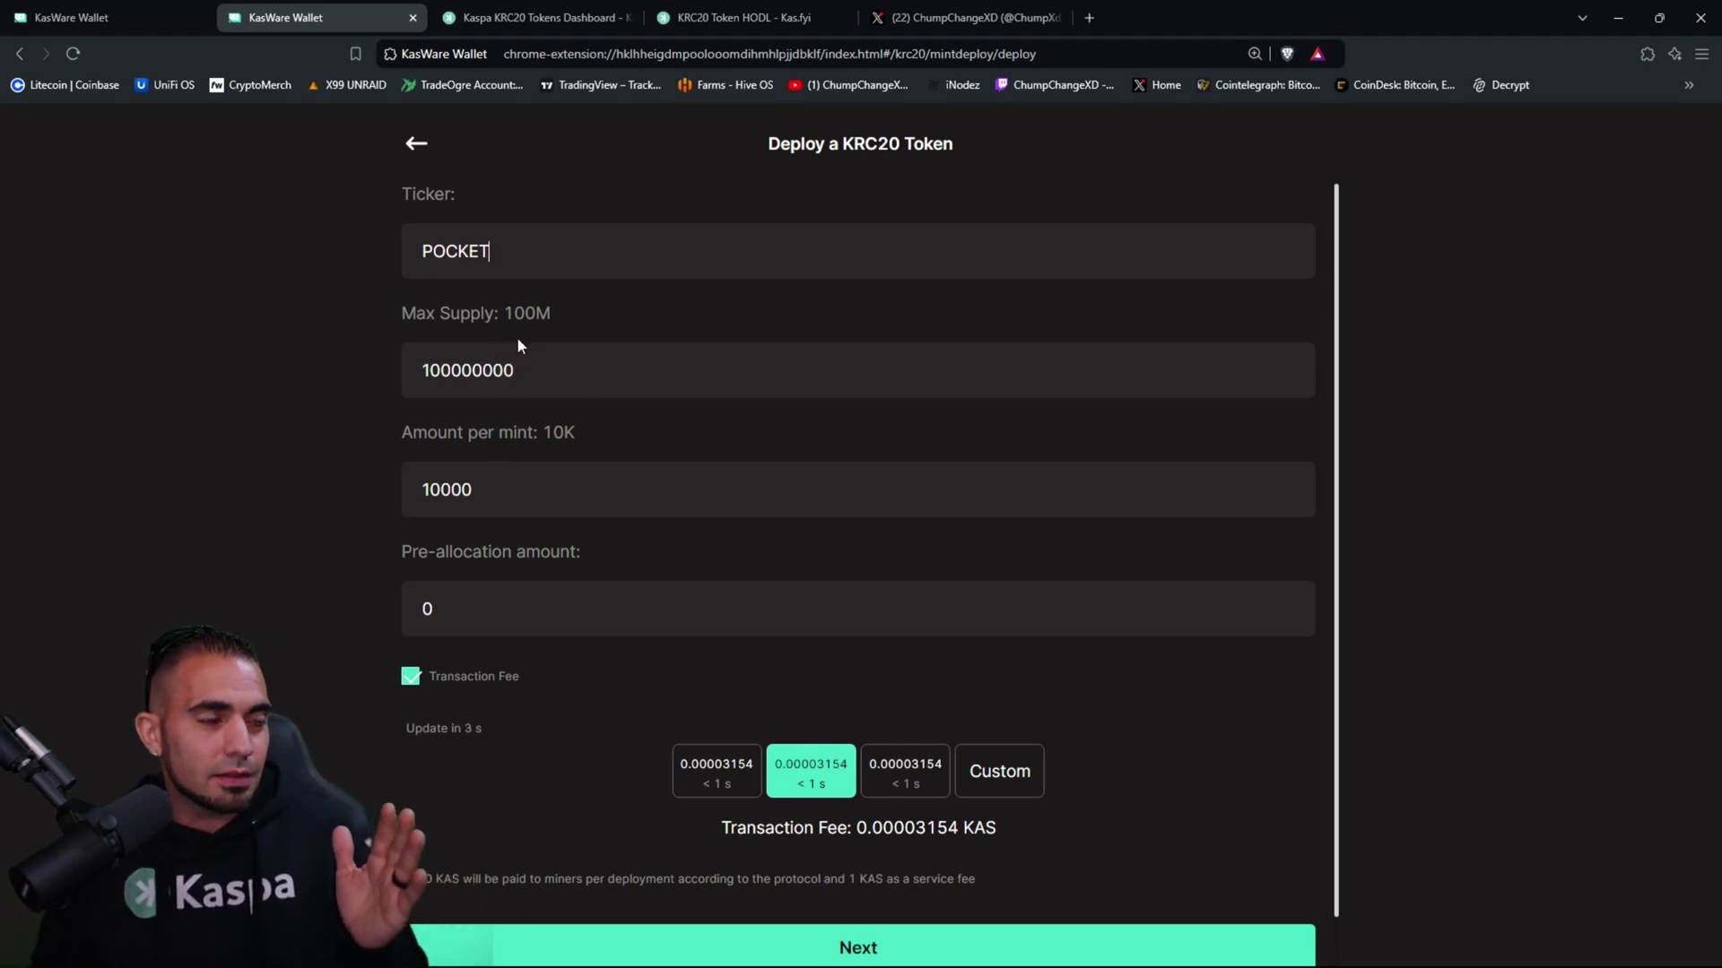
{"action": "left_click", "coordinate": [515, 491]}
{"action": "type", "text": "1000"}
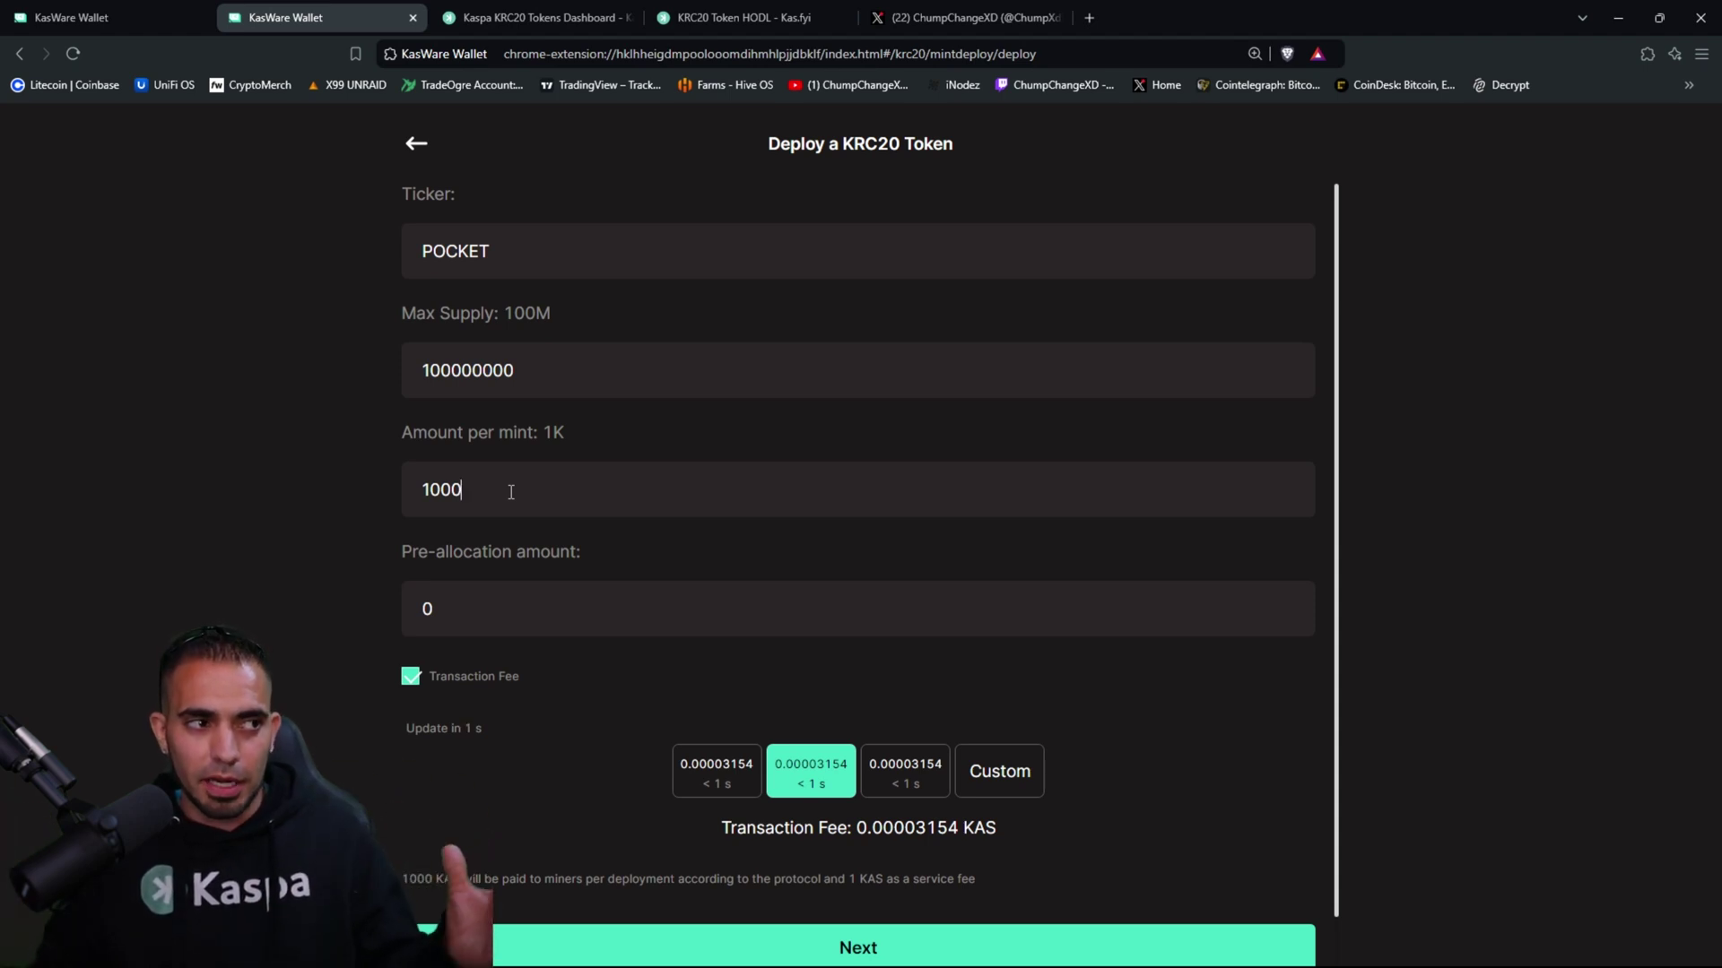
{"action": "left_click_drag", "start_coordinate": [472, 615], "coordinate": [404, 620]}
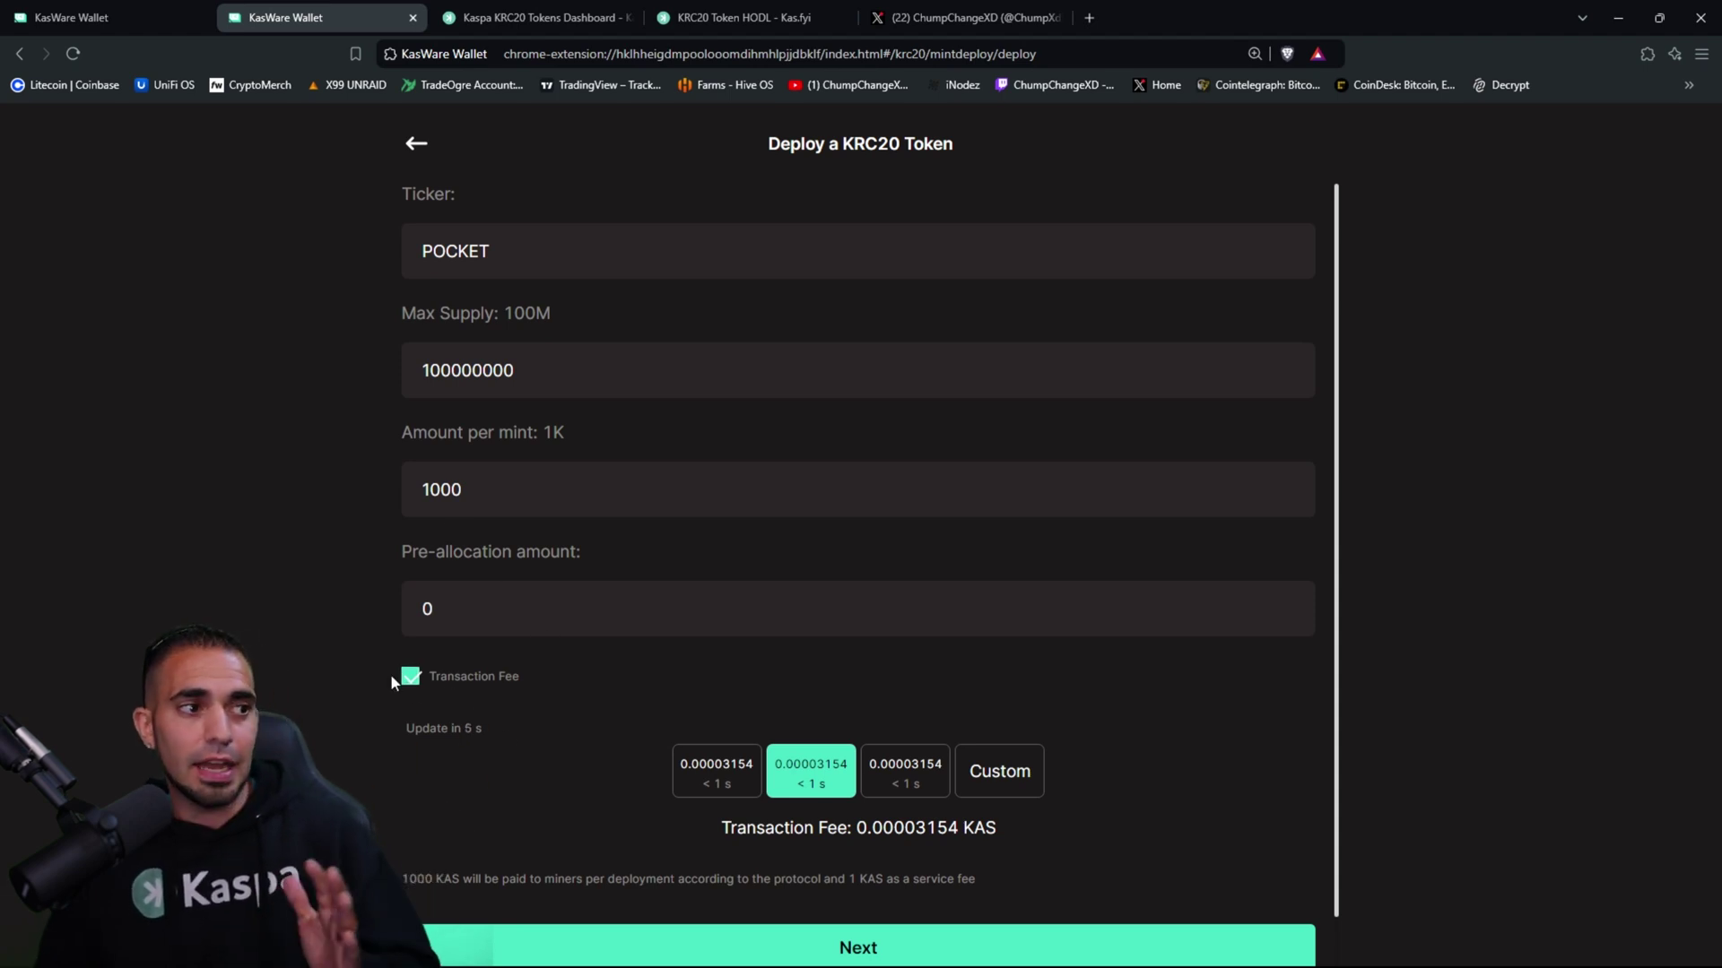
{"action": "scroll", "coordinate": [820, 788], "scroll_direction": "down", "scroll_amount": 1}
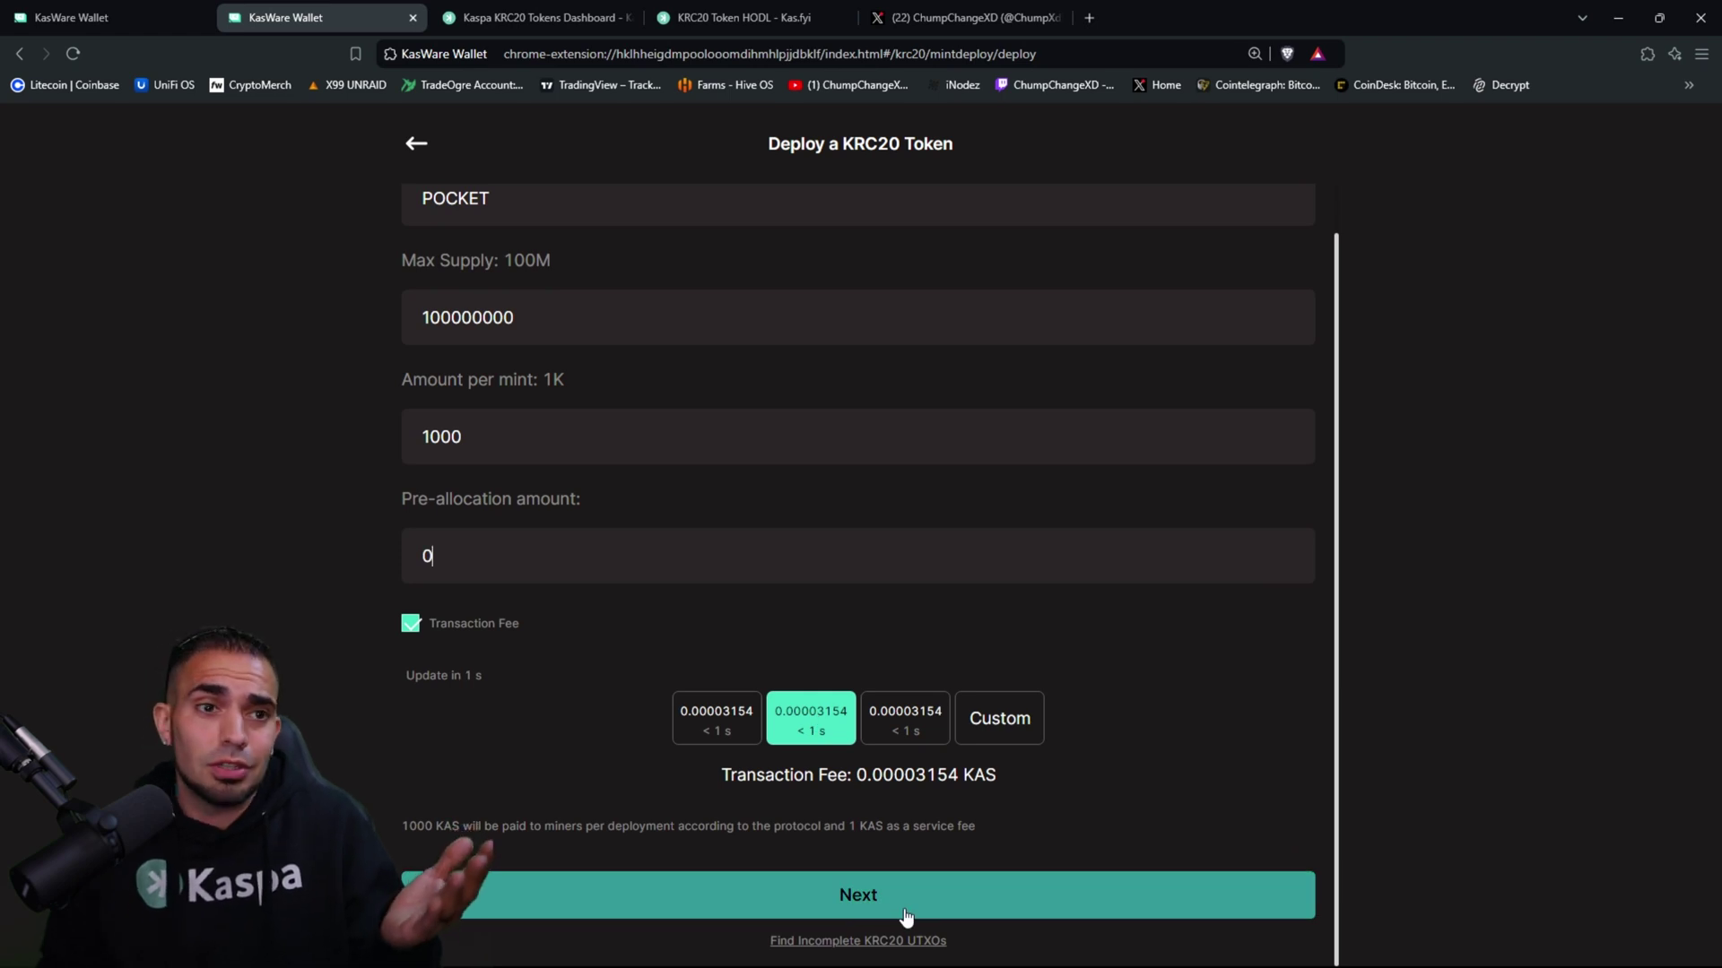
Step: Sign and pay to deploy the POCKET token and wait for the Deployed confirmation
{"action": "left_click", "coordinate": [903, 916]}
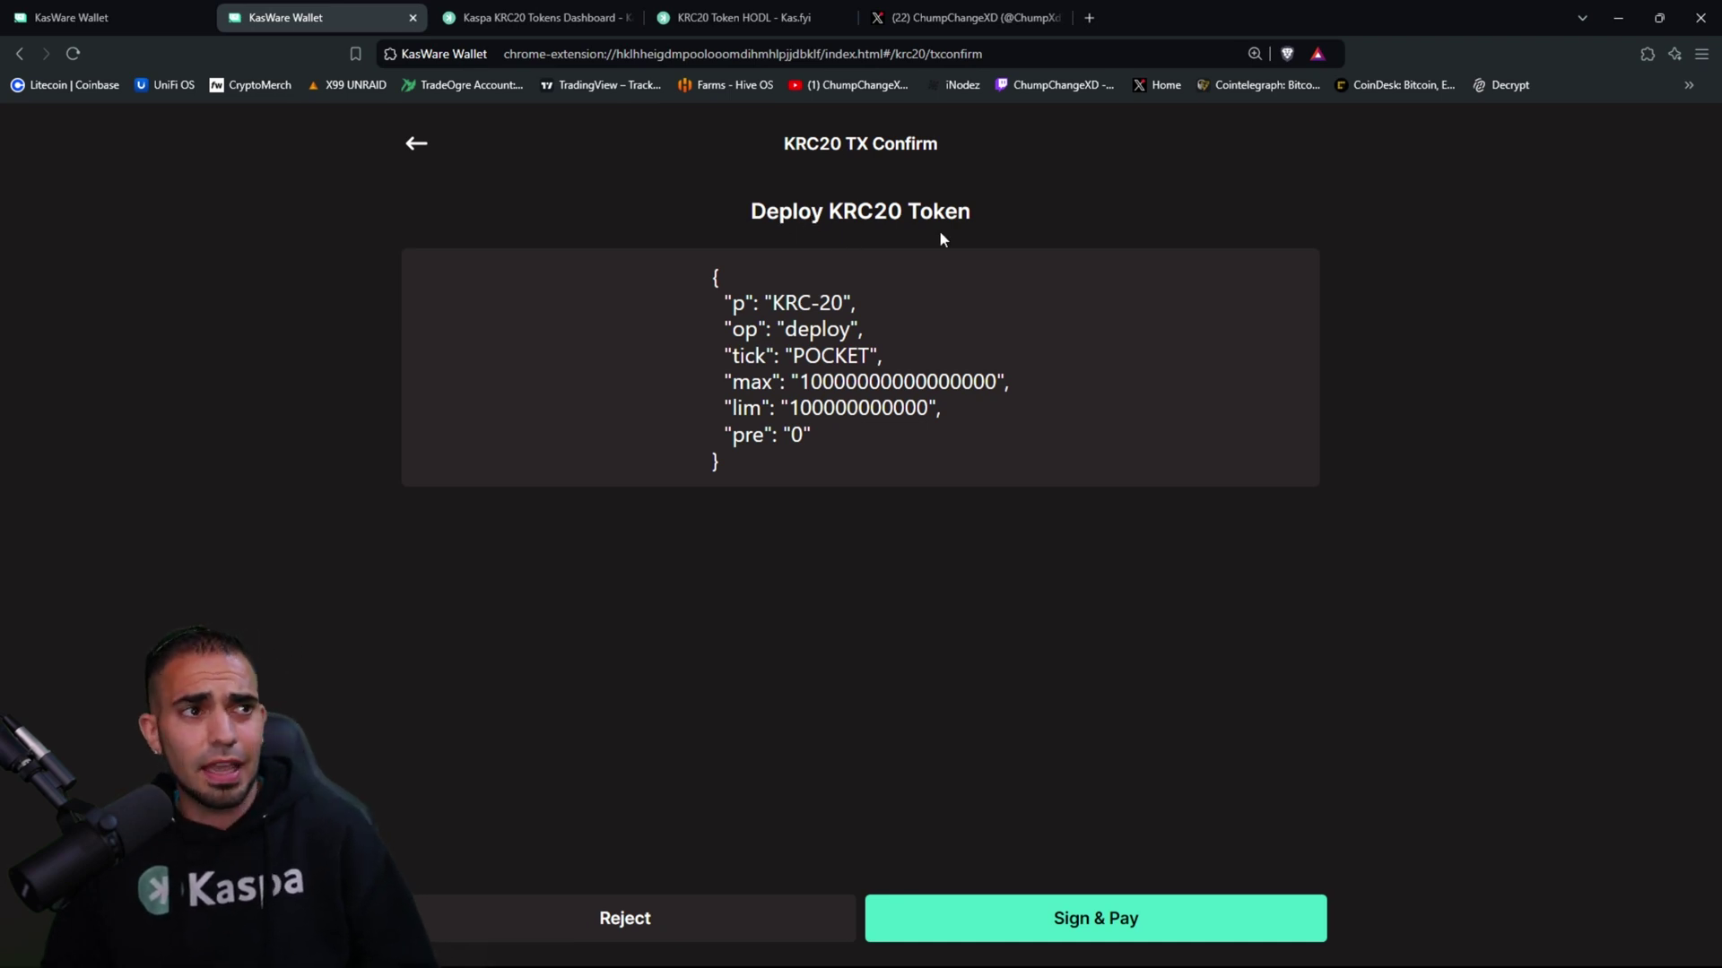
{"action": "left_click", "coordinate": [1109, 919]}
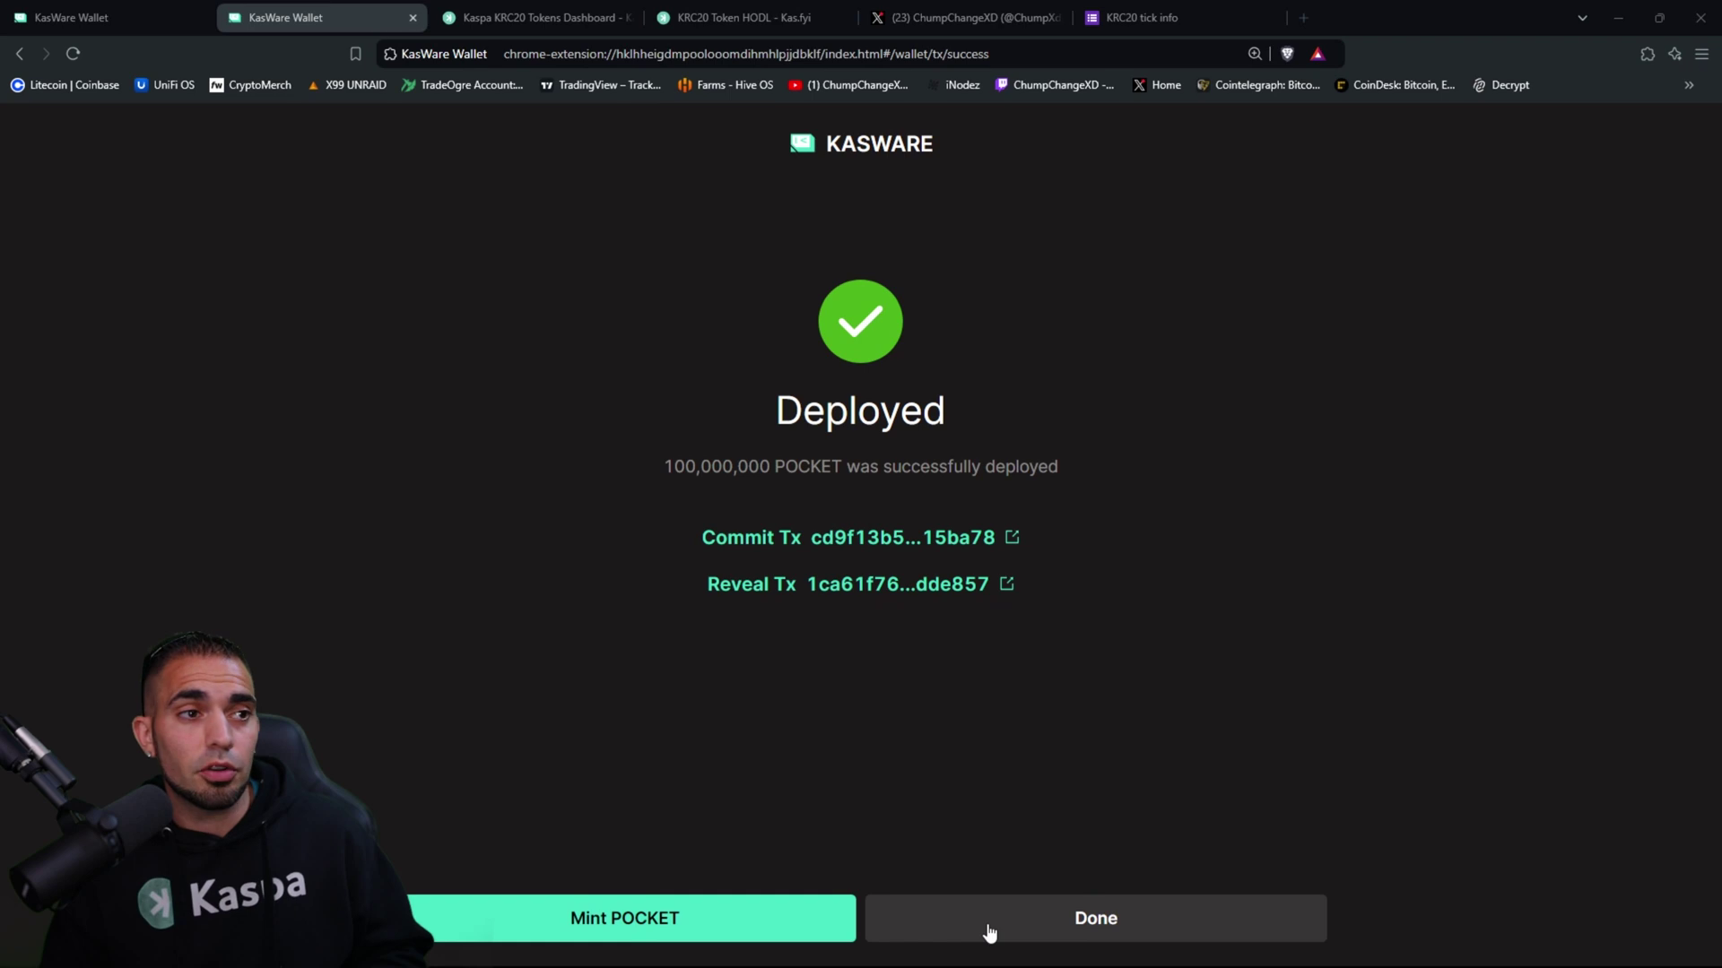
Step: Mint POCKET with amount 100, sign and pay, and let the batch mint complete
{"action": "left_click", "coordinate": [642, 928]}
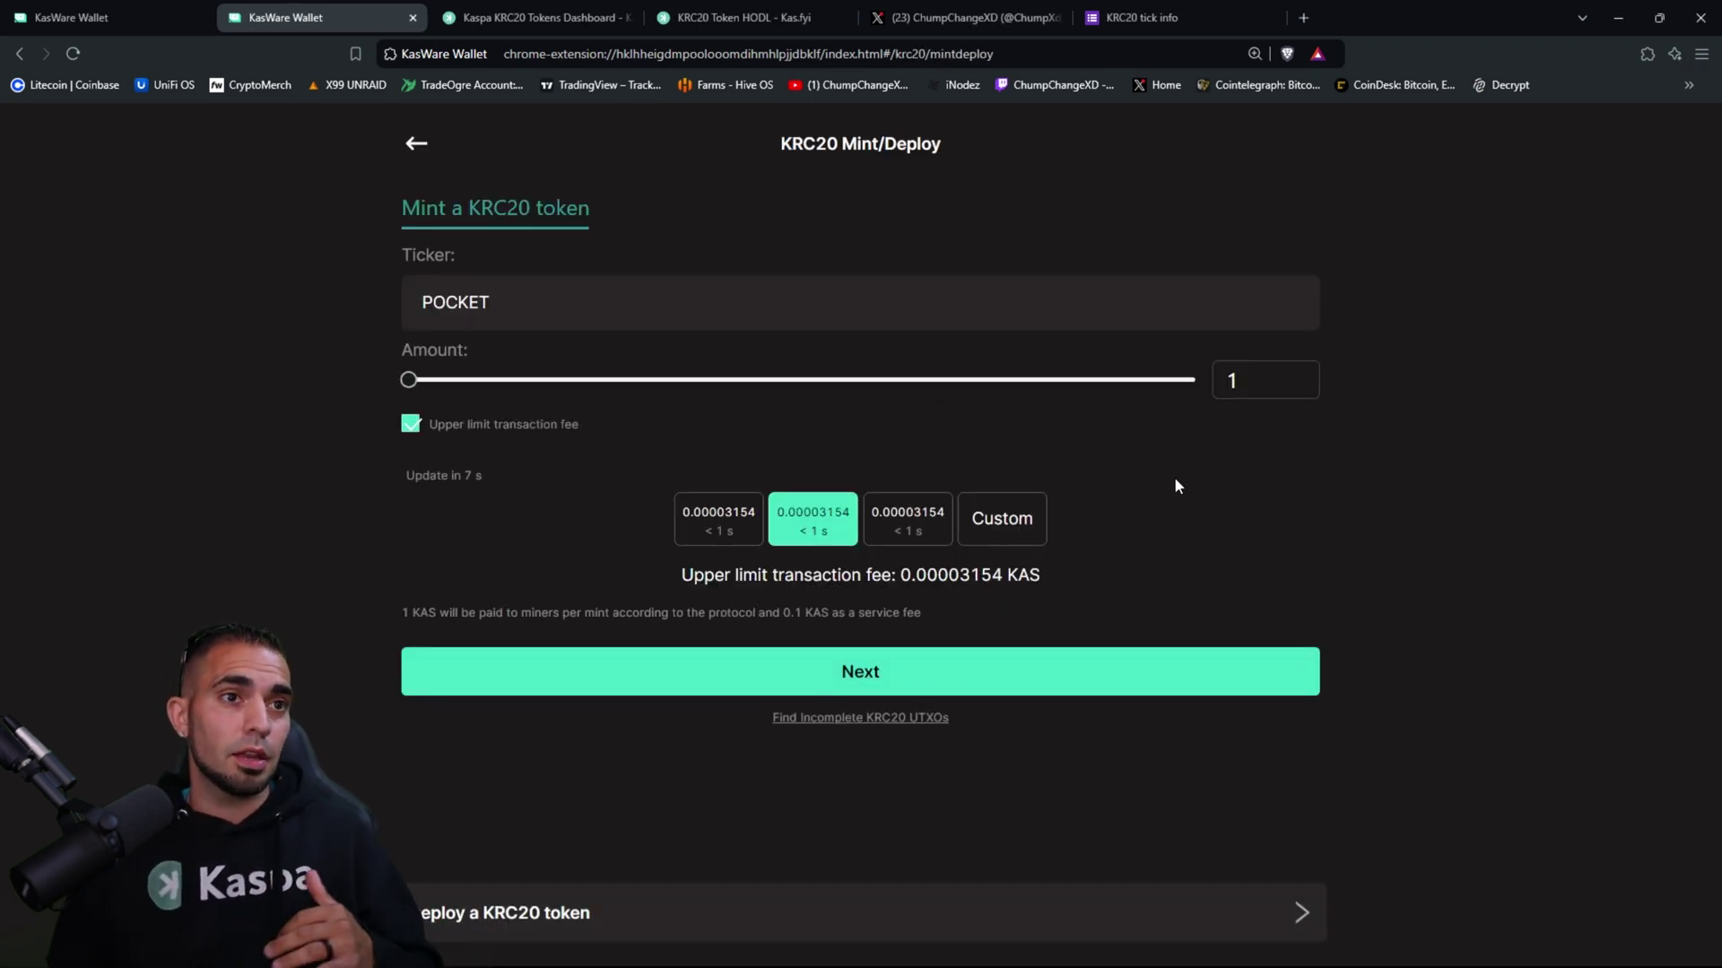
{"action": "mouse_move", "coordinate": [1263, 379]}
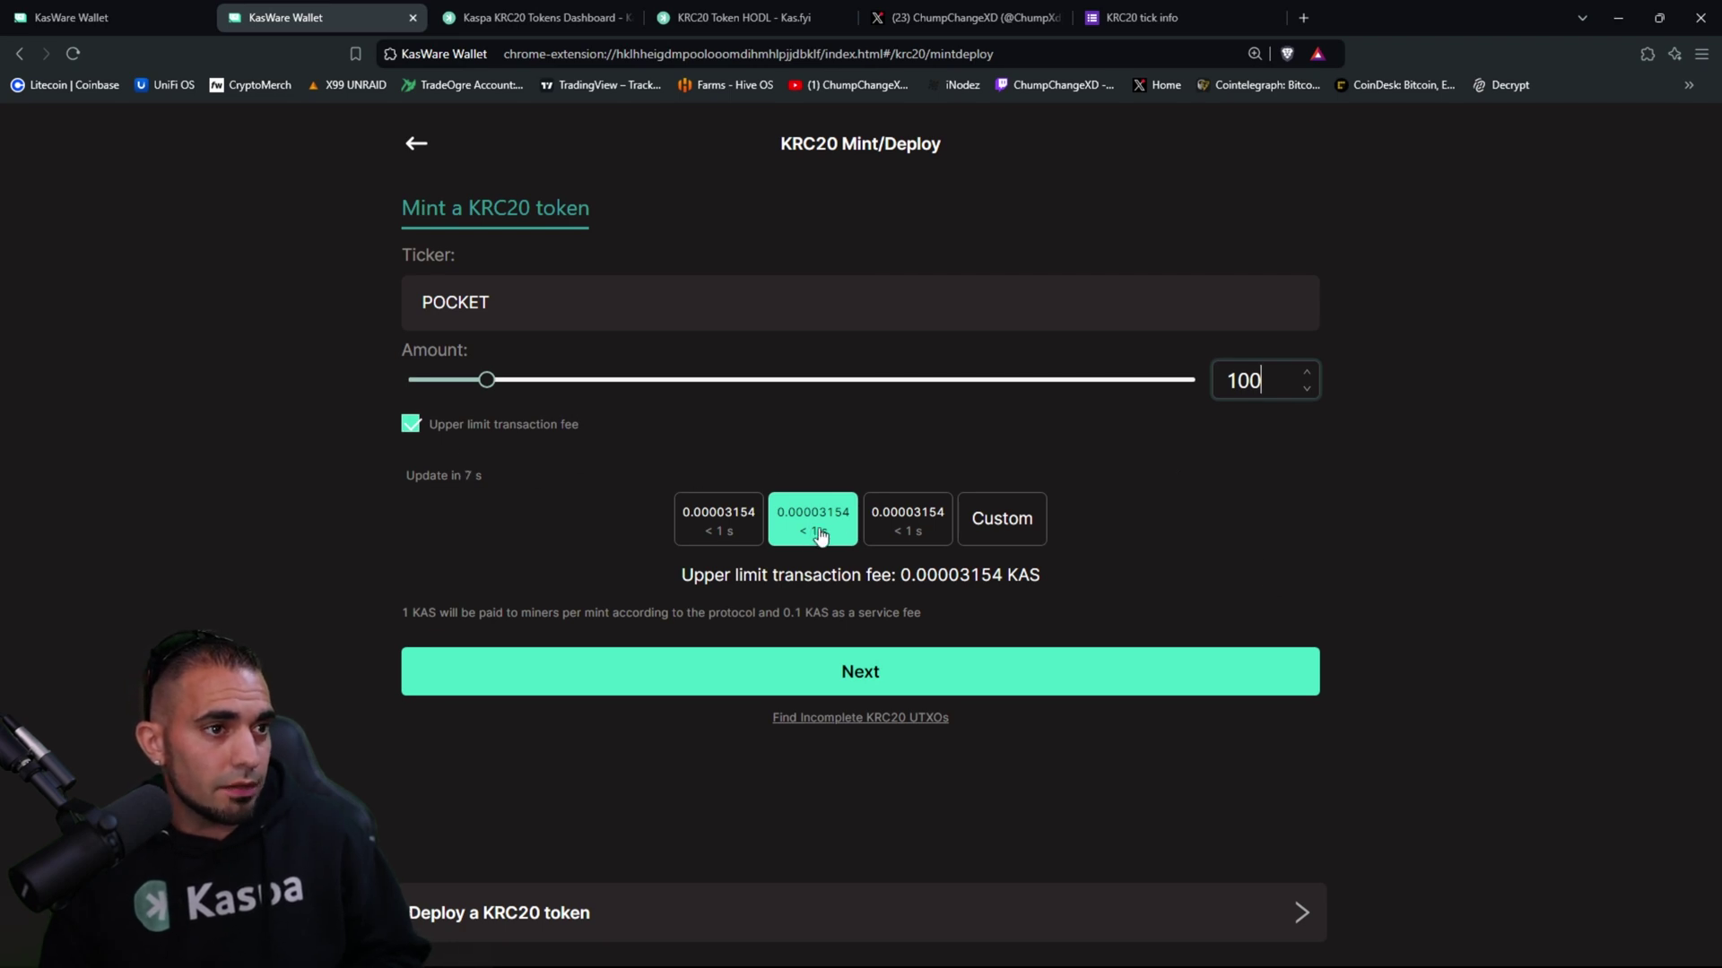
{"action": "left_click", "coordinate": [883, 682]}
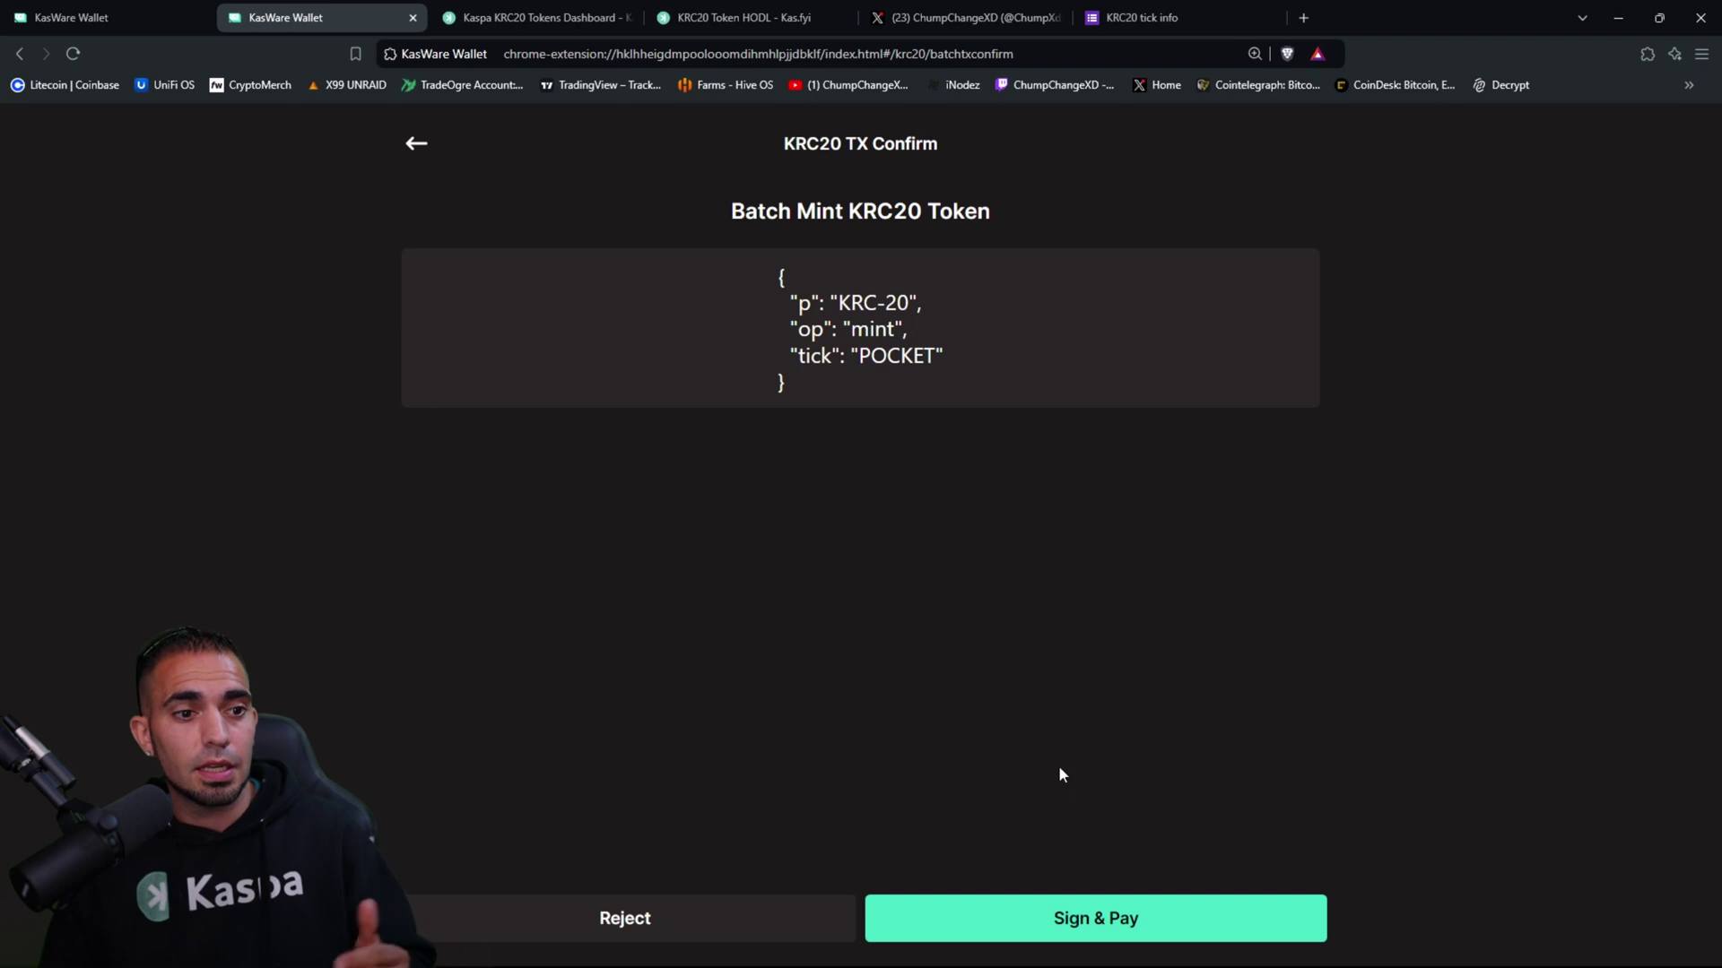
{"action": "left_click", "coordinate": [1097, 926]}
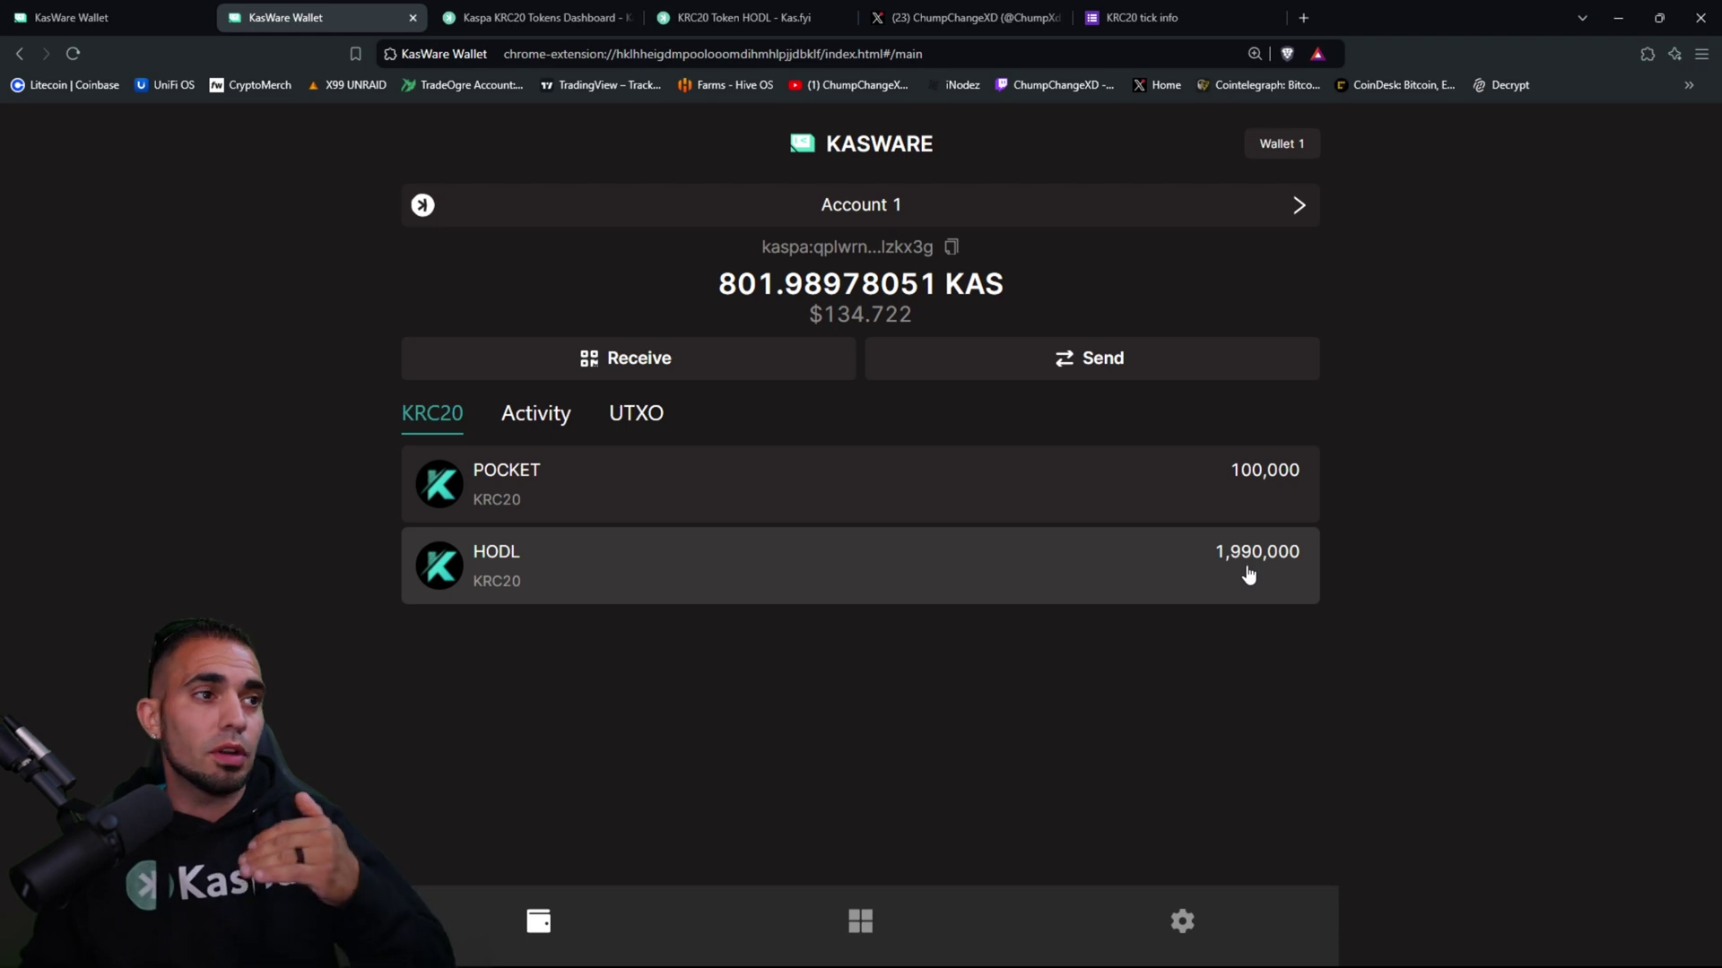
Step: View the HODL token's info and follow its Reveal TX link to the kas.fyi explorer
{"action": "left_click", "coordinate": [985, 600]}
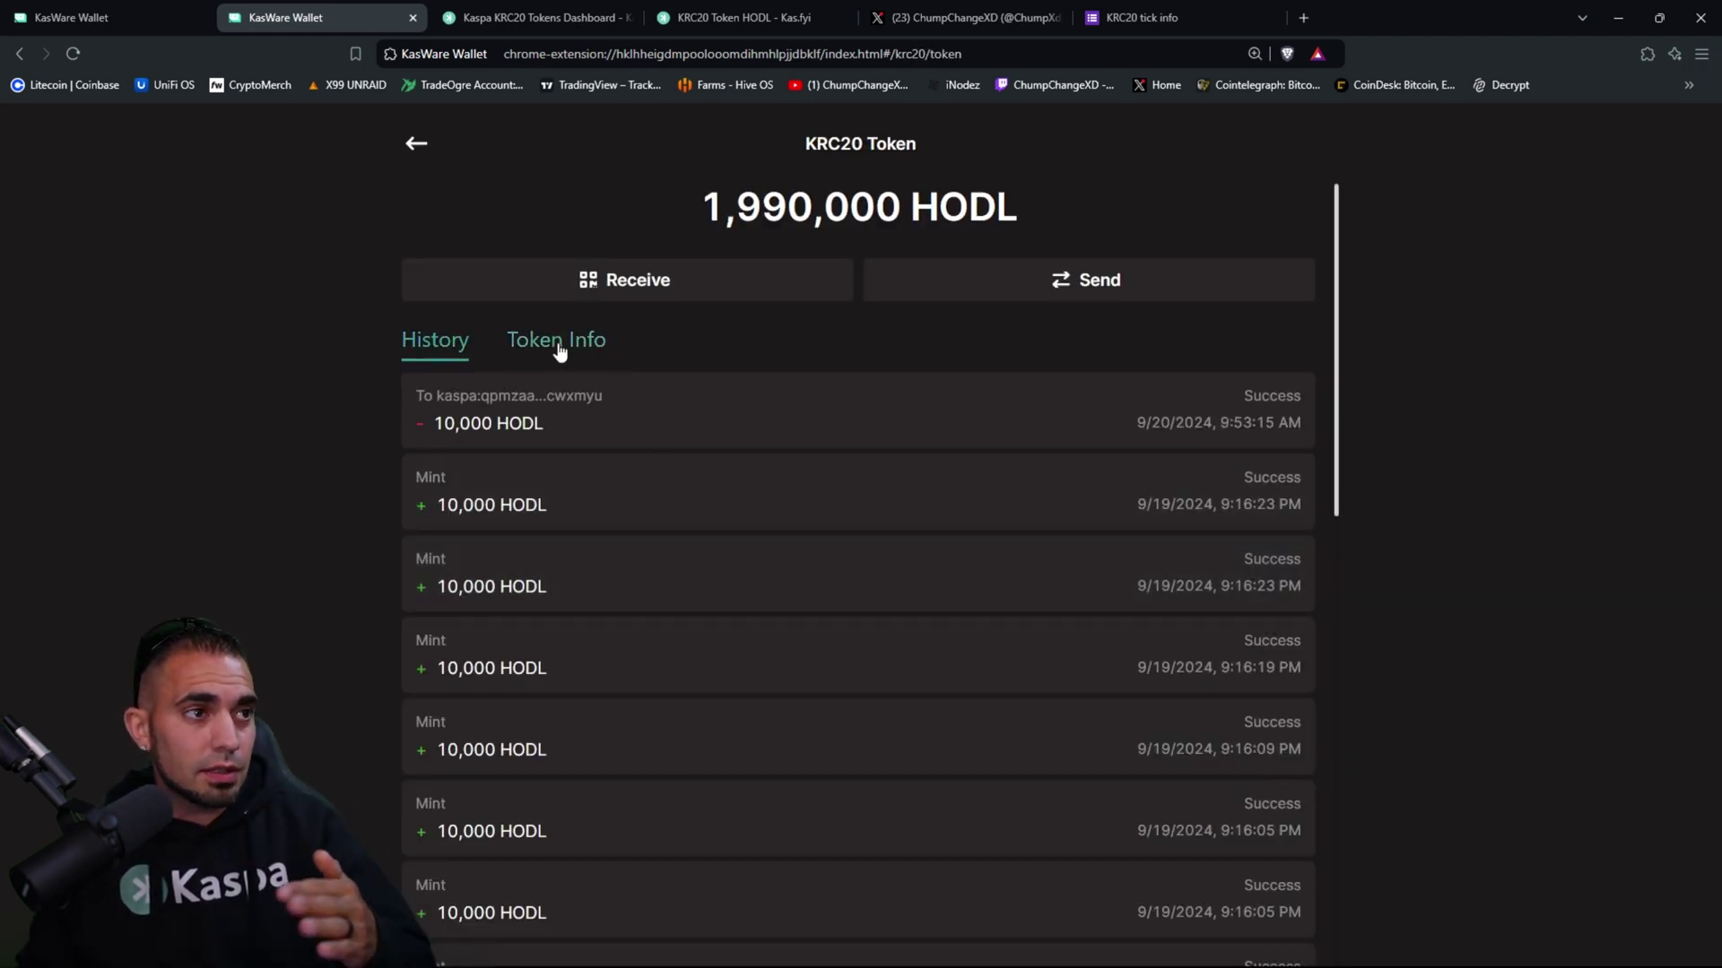
{"action": "left_click", "coordinate": [527, 351]}
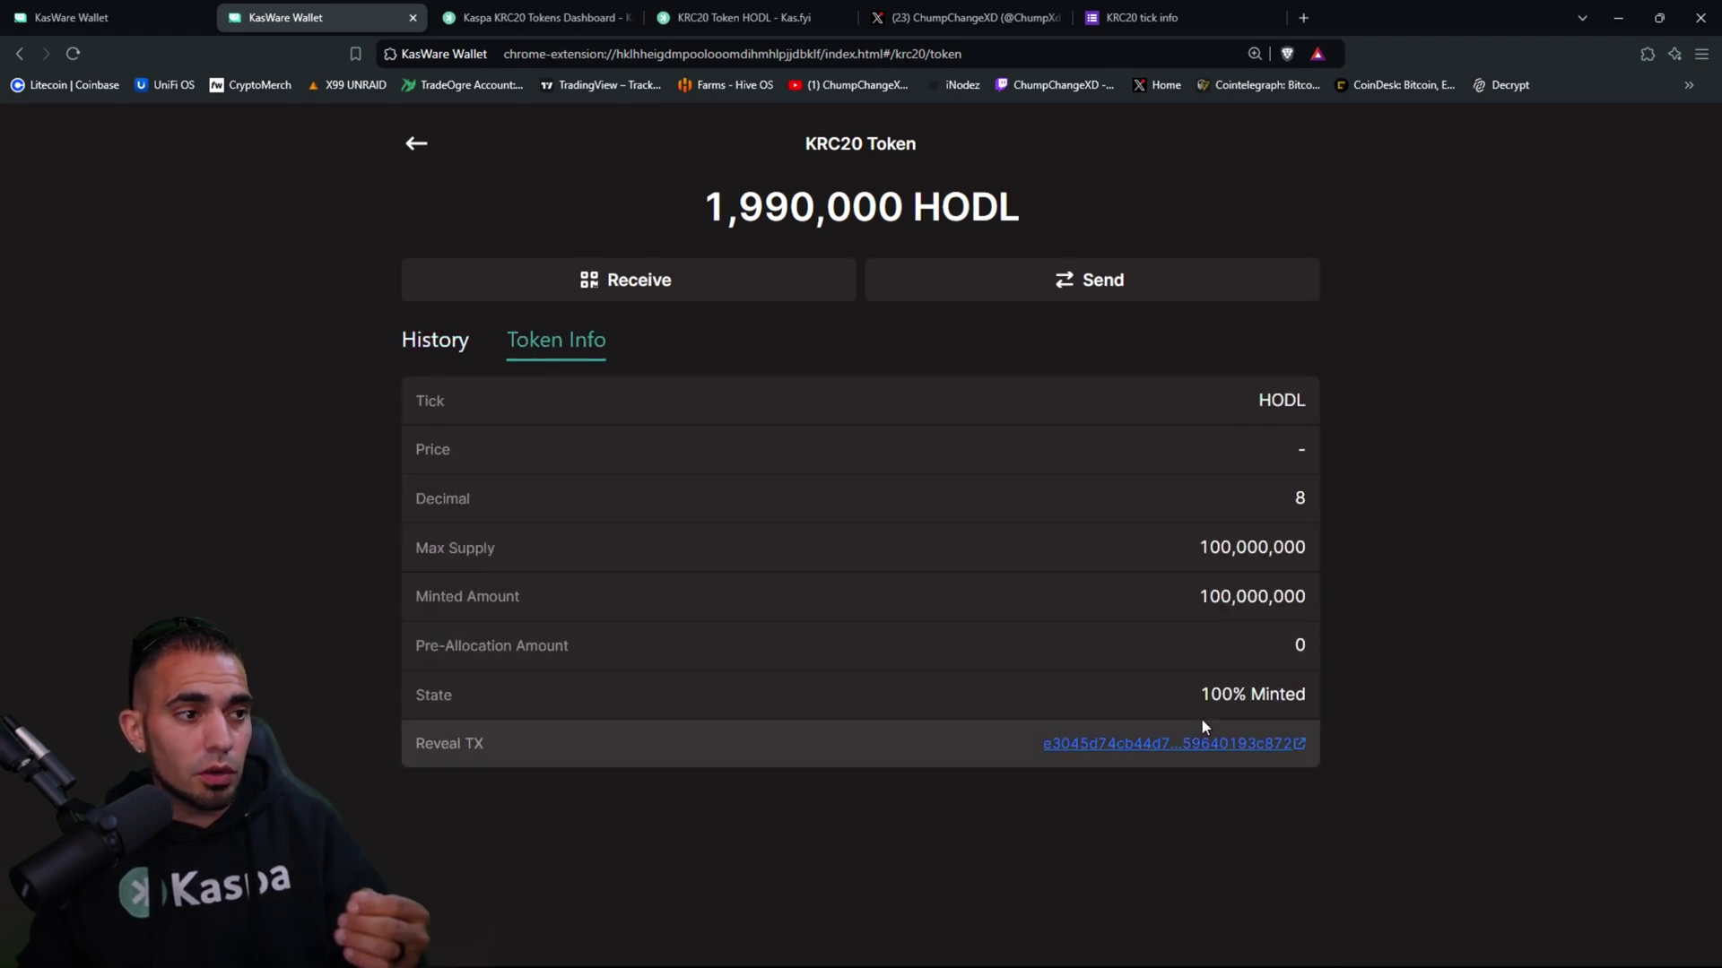
{"action": "left_click", "coordinate": [1147, 743]}
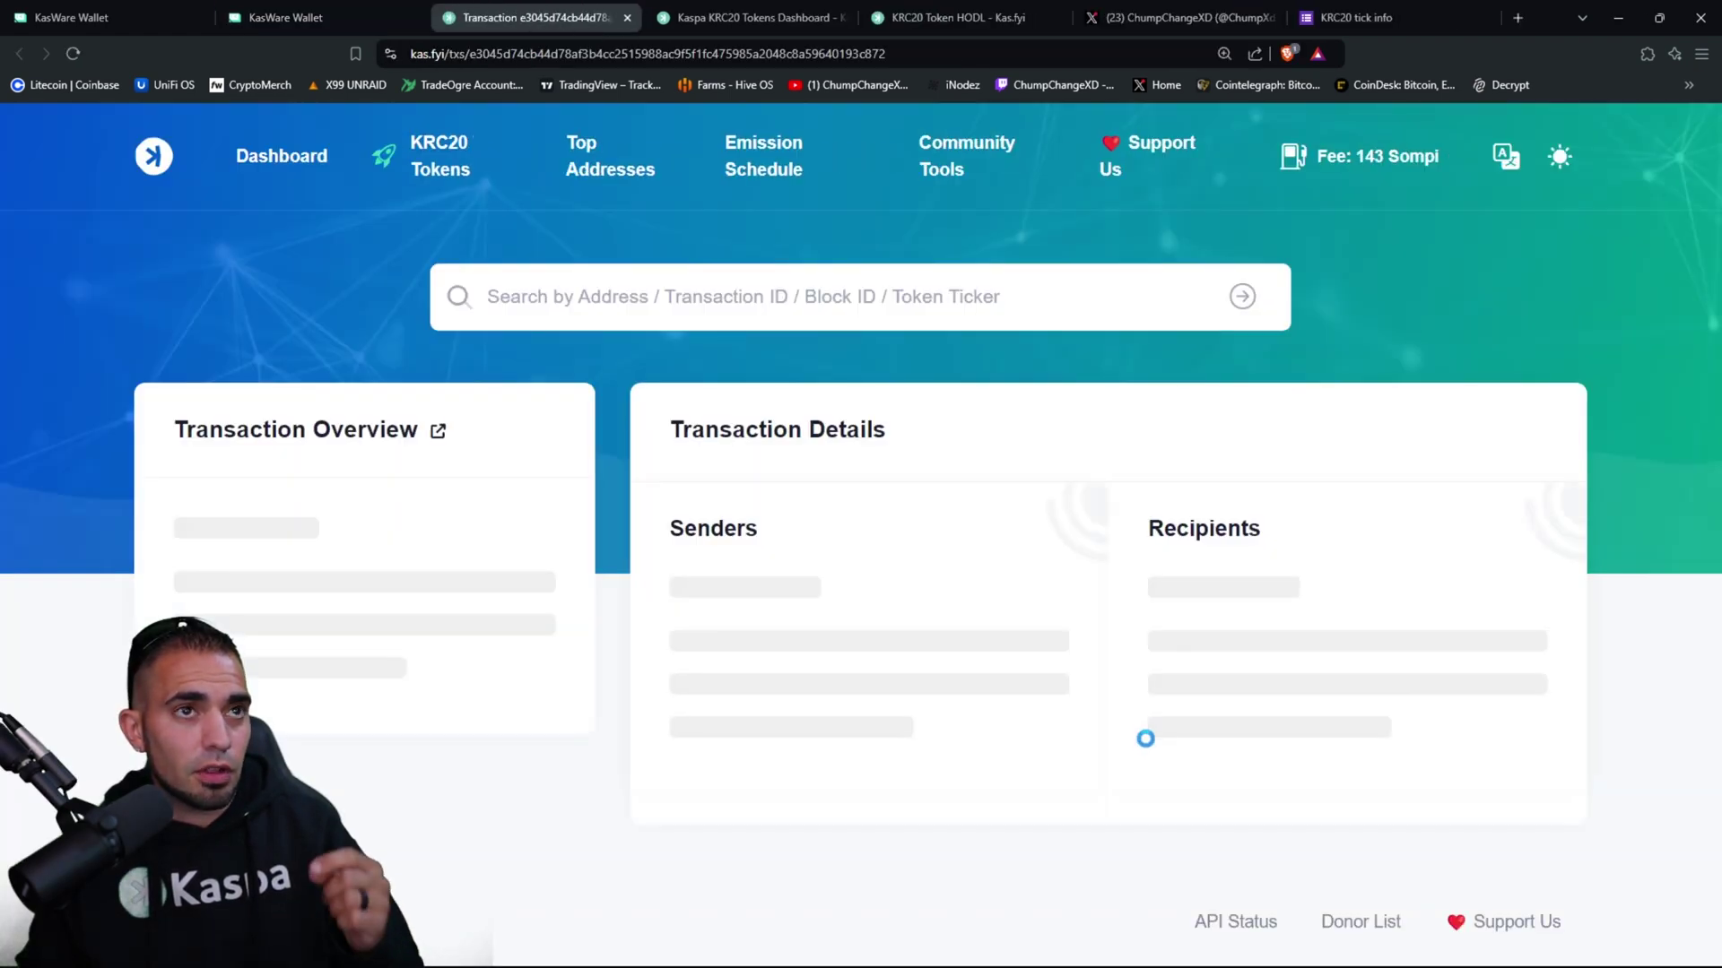
{"action": "scroll", "coordinate": [443, 720], "scroll_direction": "down", "scroll_amount": 2}
{"action": "scroll", "coordinate": [443, 720], "scroll_direction": "down", "scroll_amount": 4}
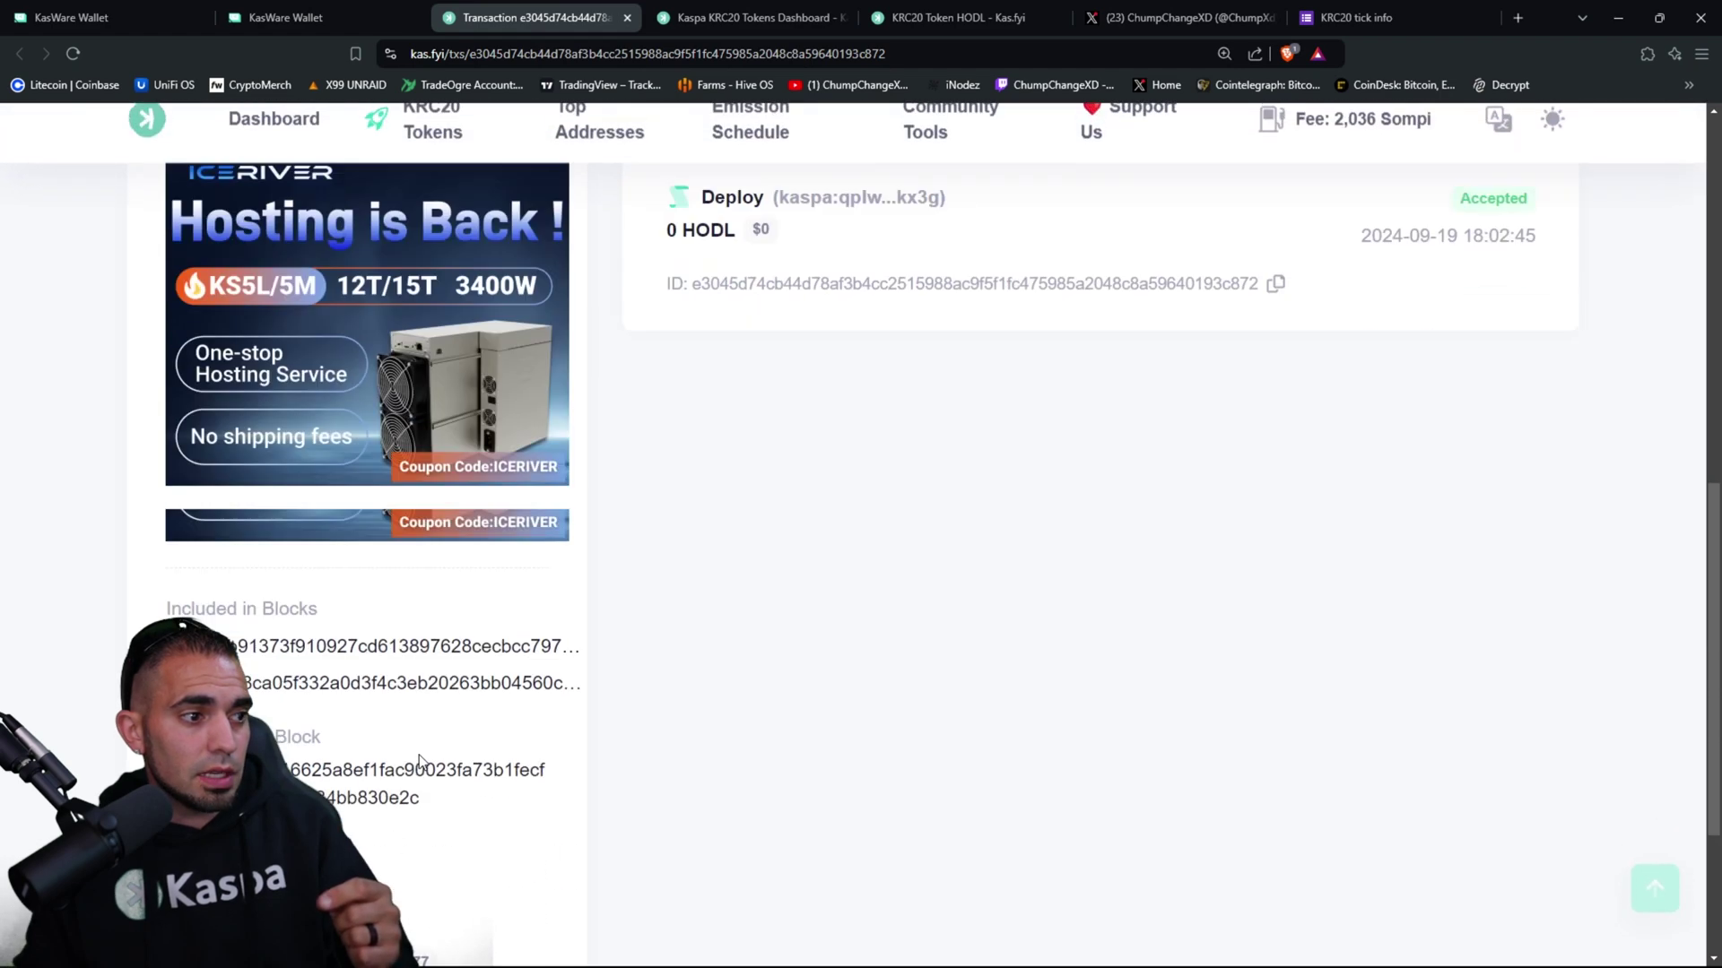
{"action": "scroll", "coordinate": [433, 787], "scroll_direction": "down", "scroll_amount": 2}
{"action": "scroll", "coordinate": [432, 787], "scroll_direction": "up", "scroll_amount": 8}
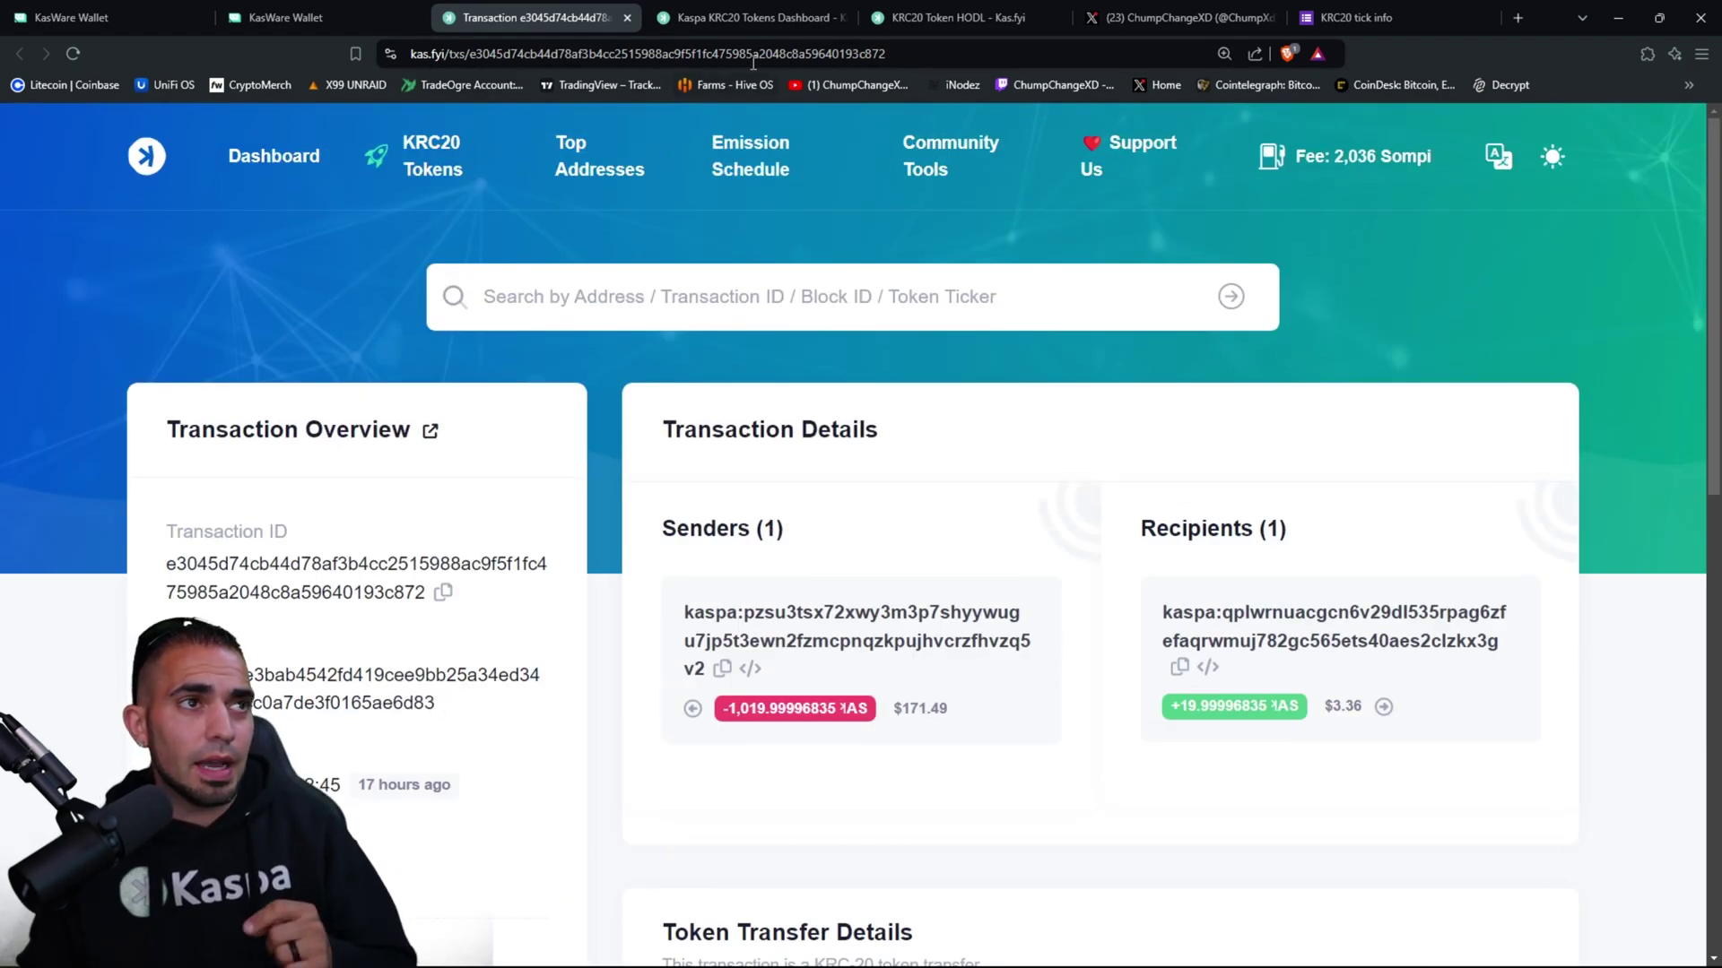
Step: Search 'hodl' in the KRC20 Tokens Dashboard, open the HODL details page and follow the KSPR Bot trade link
{"action": "left_click", "coordinate": [747, 18]}
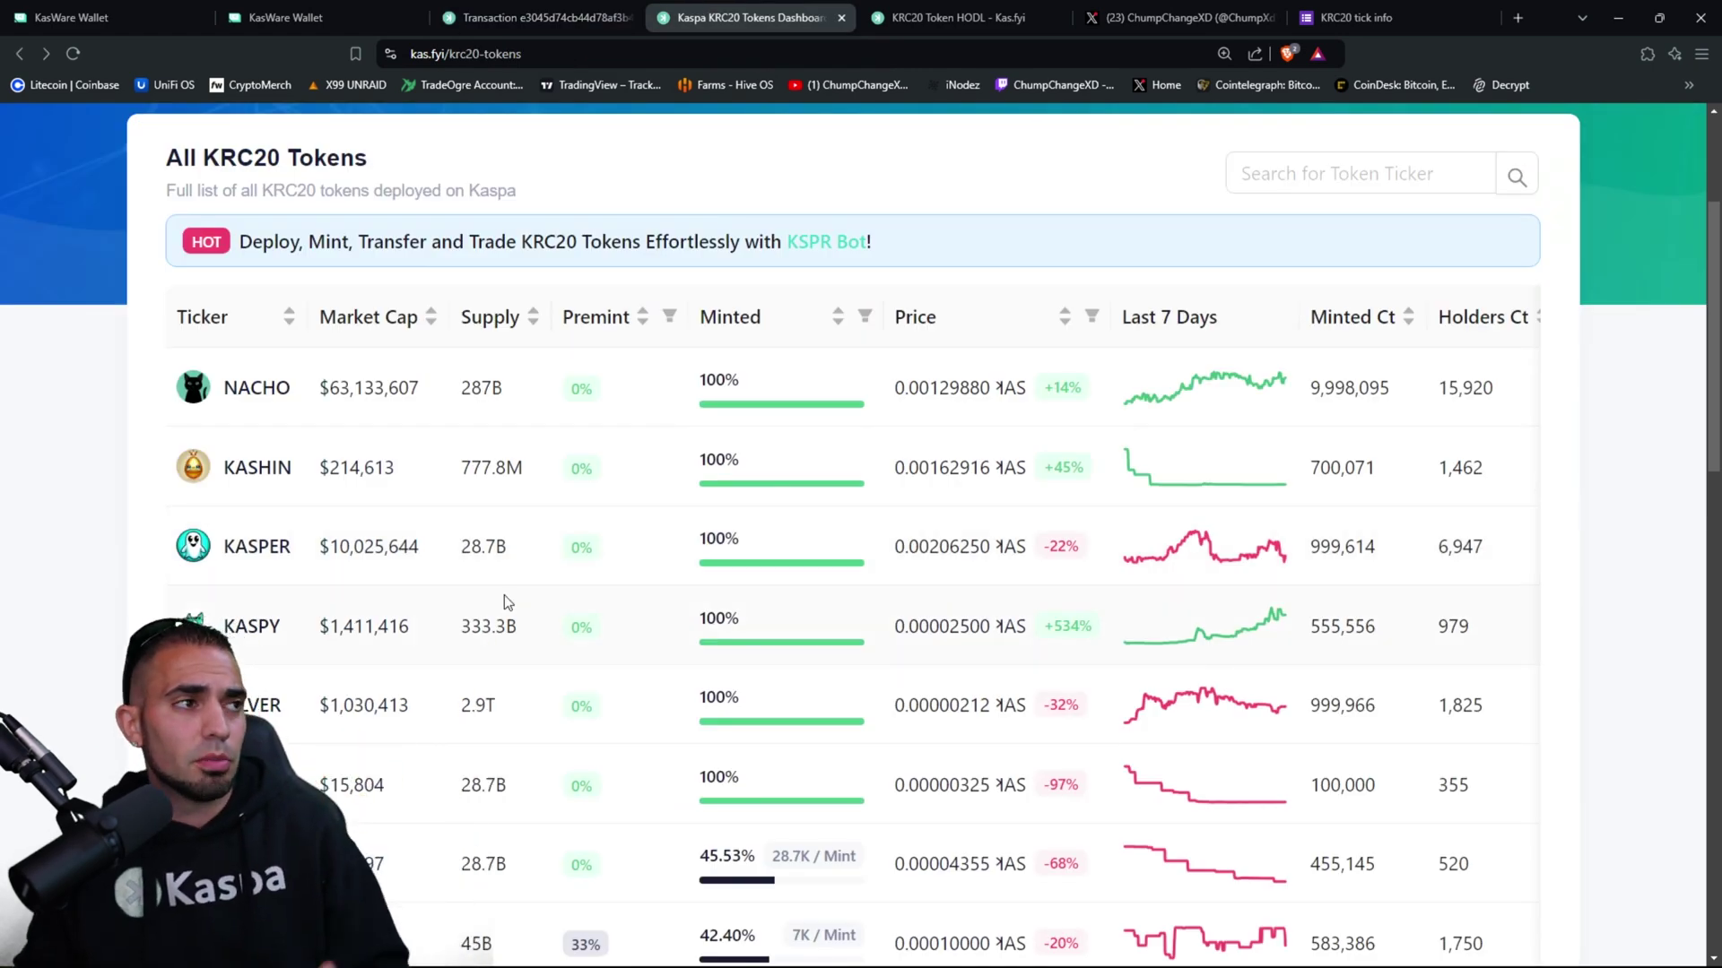
{"action": "scroll", "coordinate": [505, 323], "scroll_direction": "up", "scroll_amount": 2}
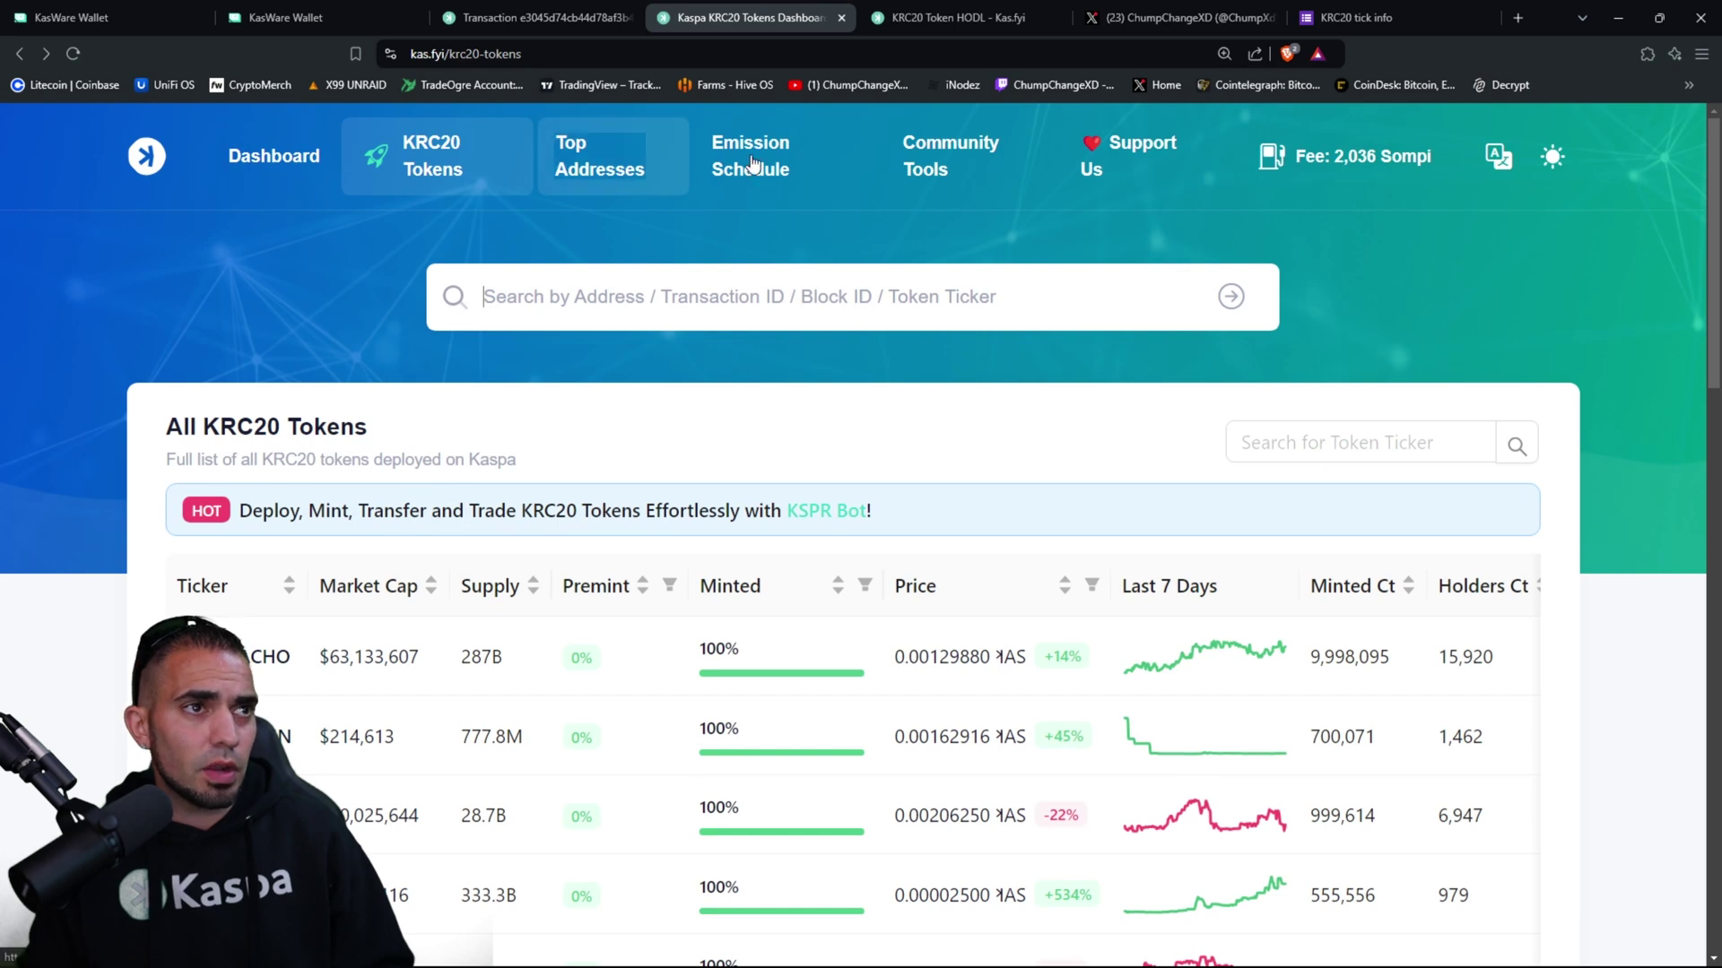
{"action": "left_click", "coordinate": [1319, 440]}
{"action": "type", "text": "hodl"}
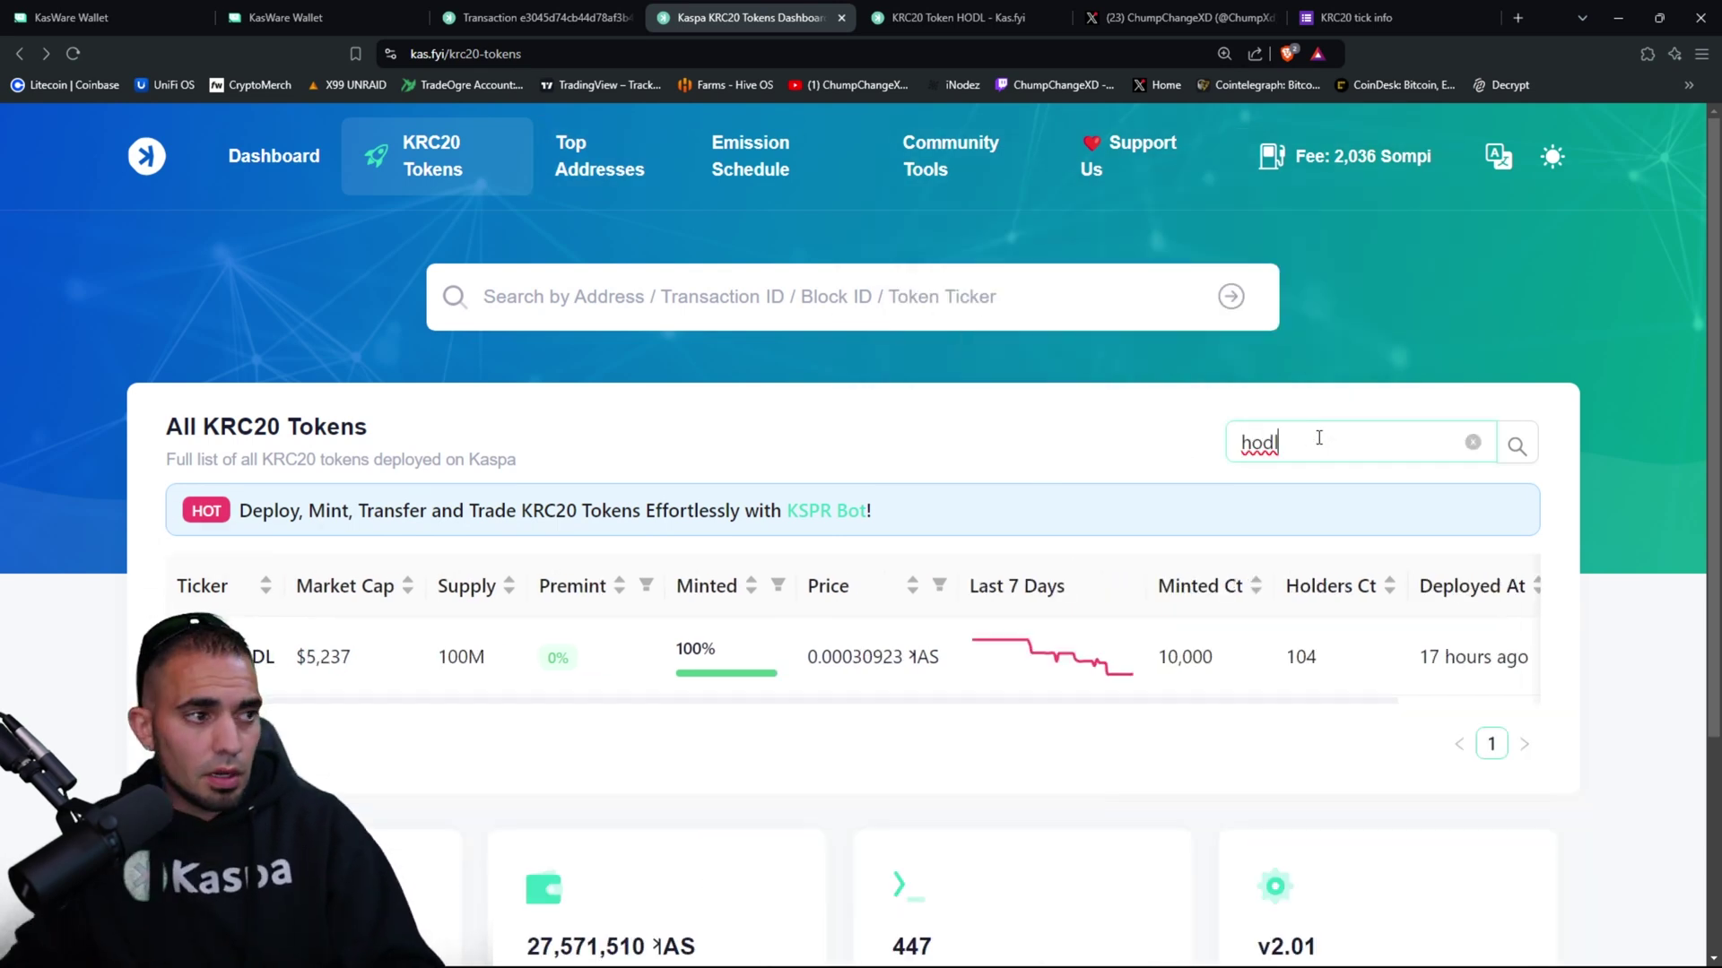
{"action": "left_click", "coordinate": [323, 656]}
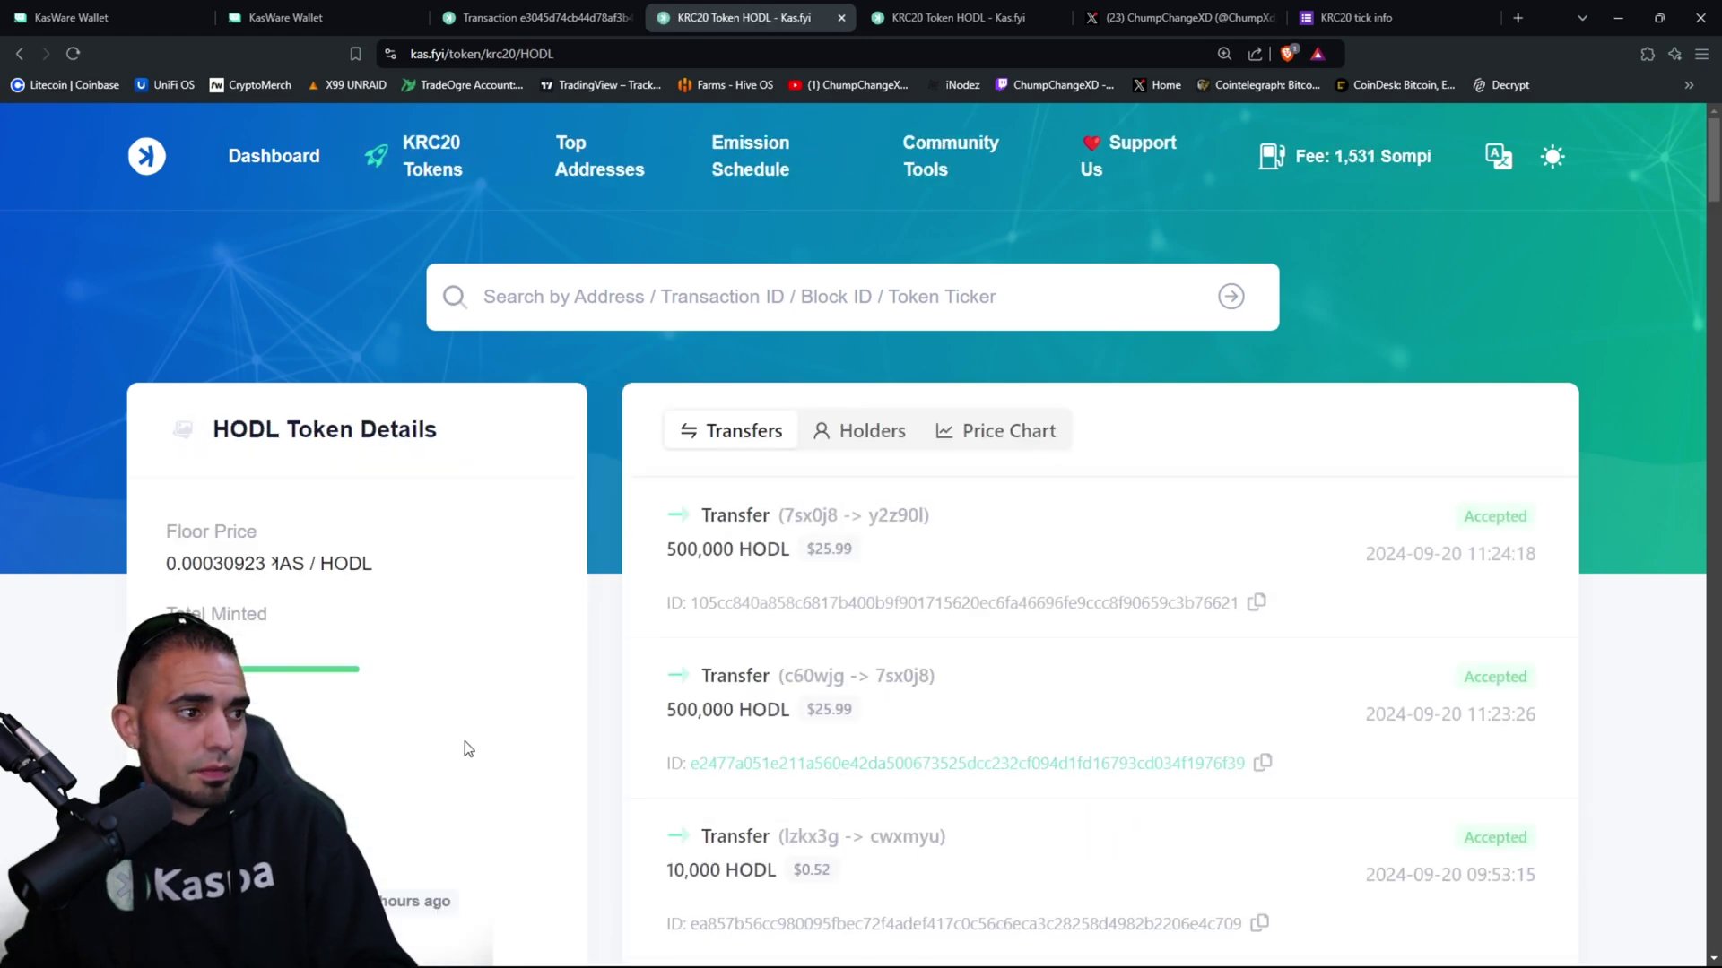
{"action": "scroll", "coordinate": [464, 741], "scroll_direction": "down", "scroll_amount": 3}
{"action": "scroll", "coordinate": [441, 764], "scroll_direction": "down", "scroll_amount": 3}
{"action": "scroll", "coordinate": [346, 643], "scroll_direction": "up", "scroll_amount": 1}
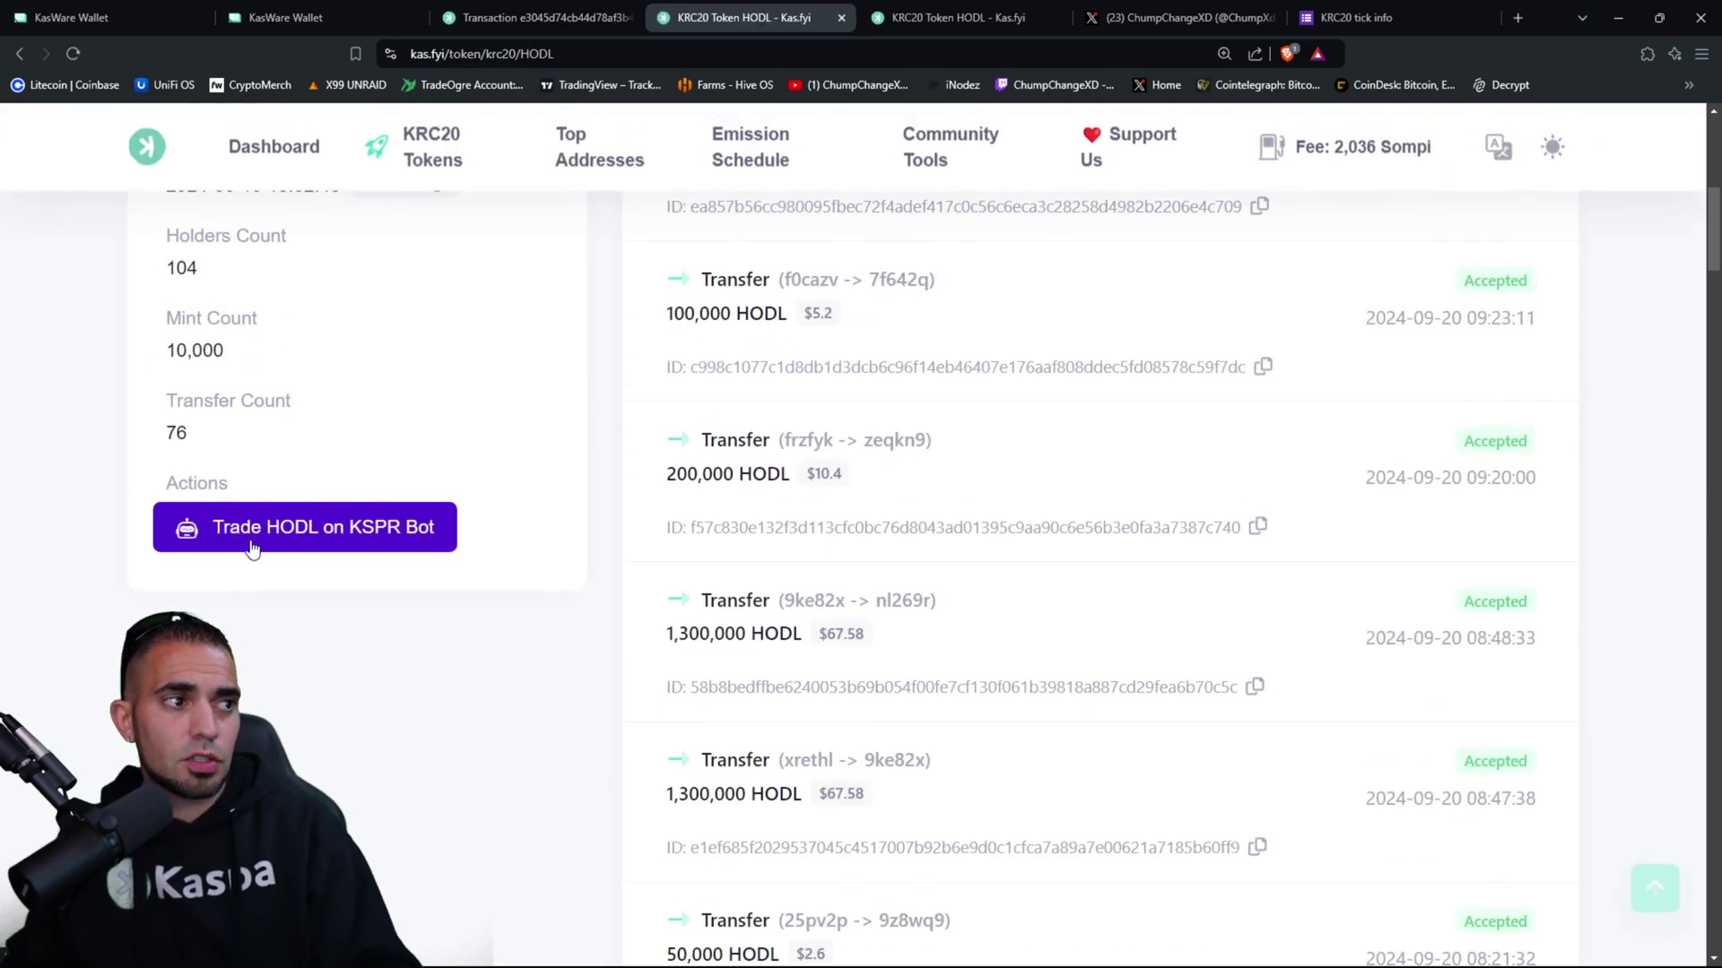
{"action": "left_click", "coordinate": [331, 544]}
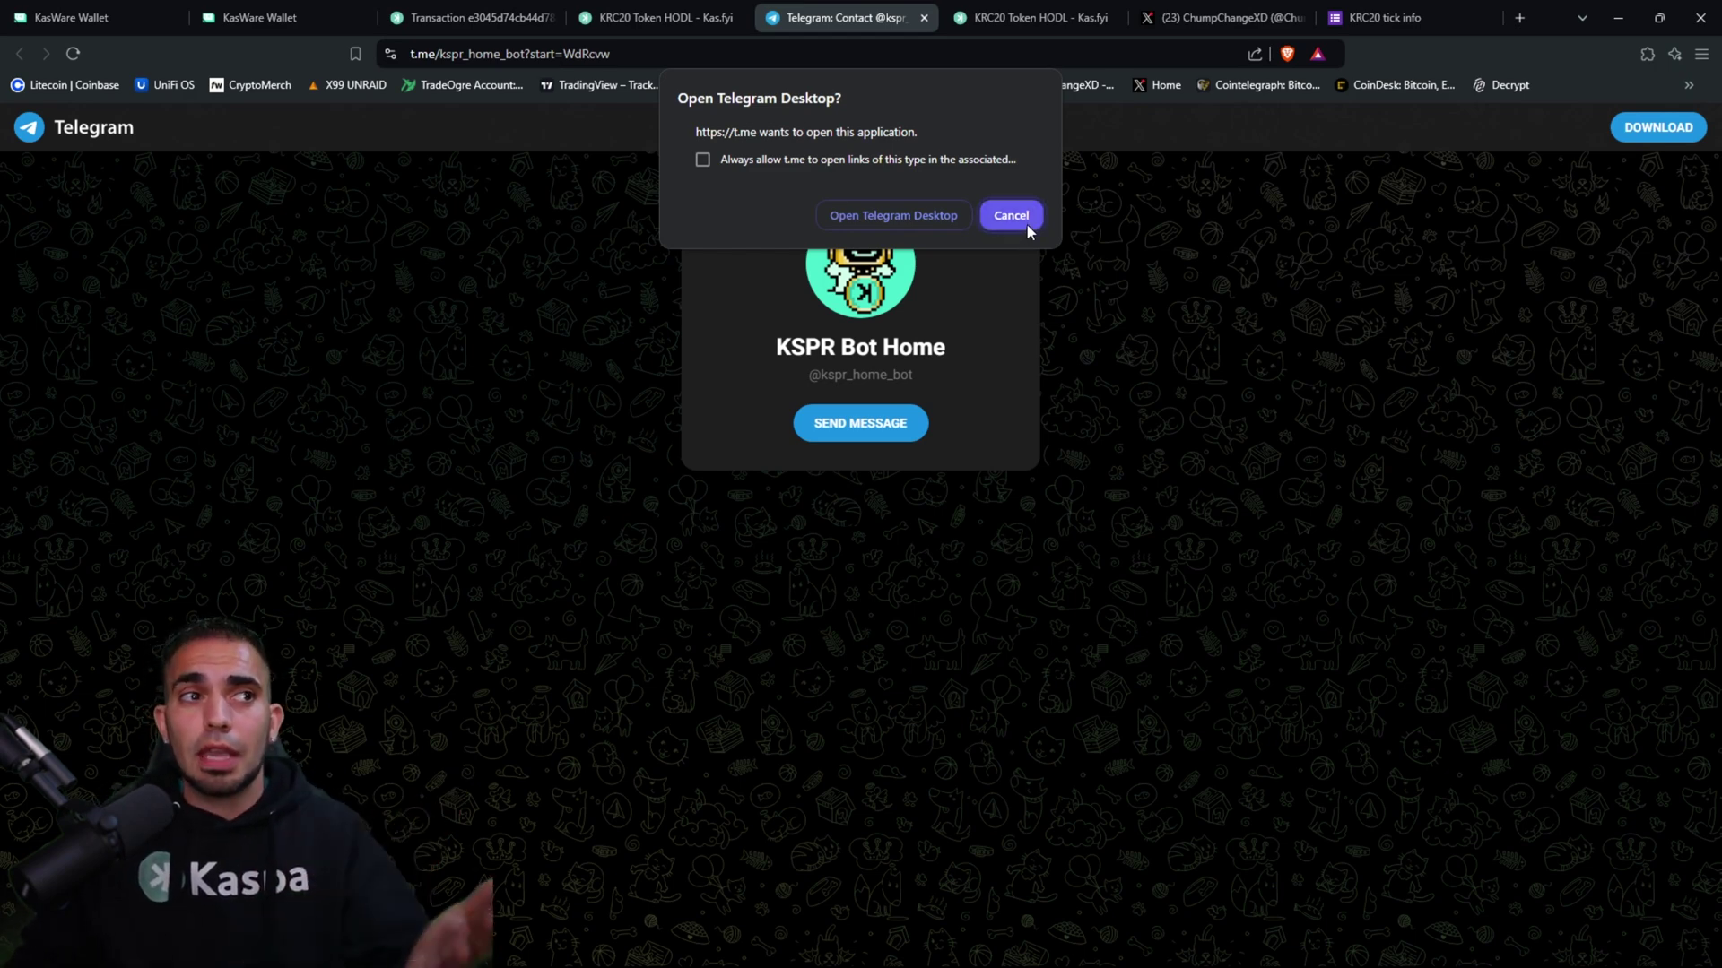
Step: Cancel the Open Telegram Desktop prompt so the KSPR Bot Home chat opens
{"action": "left_click", "coordinate": [1026, 222]}
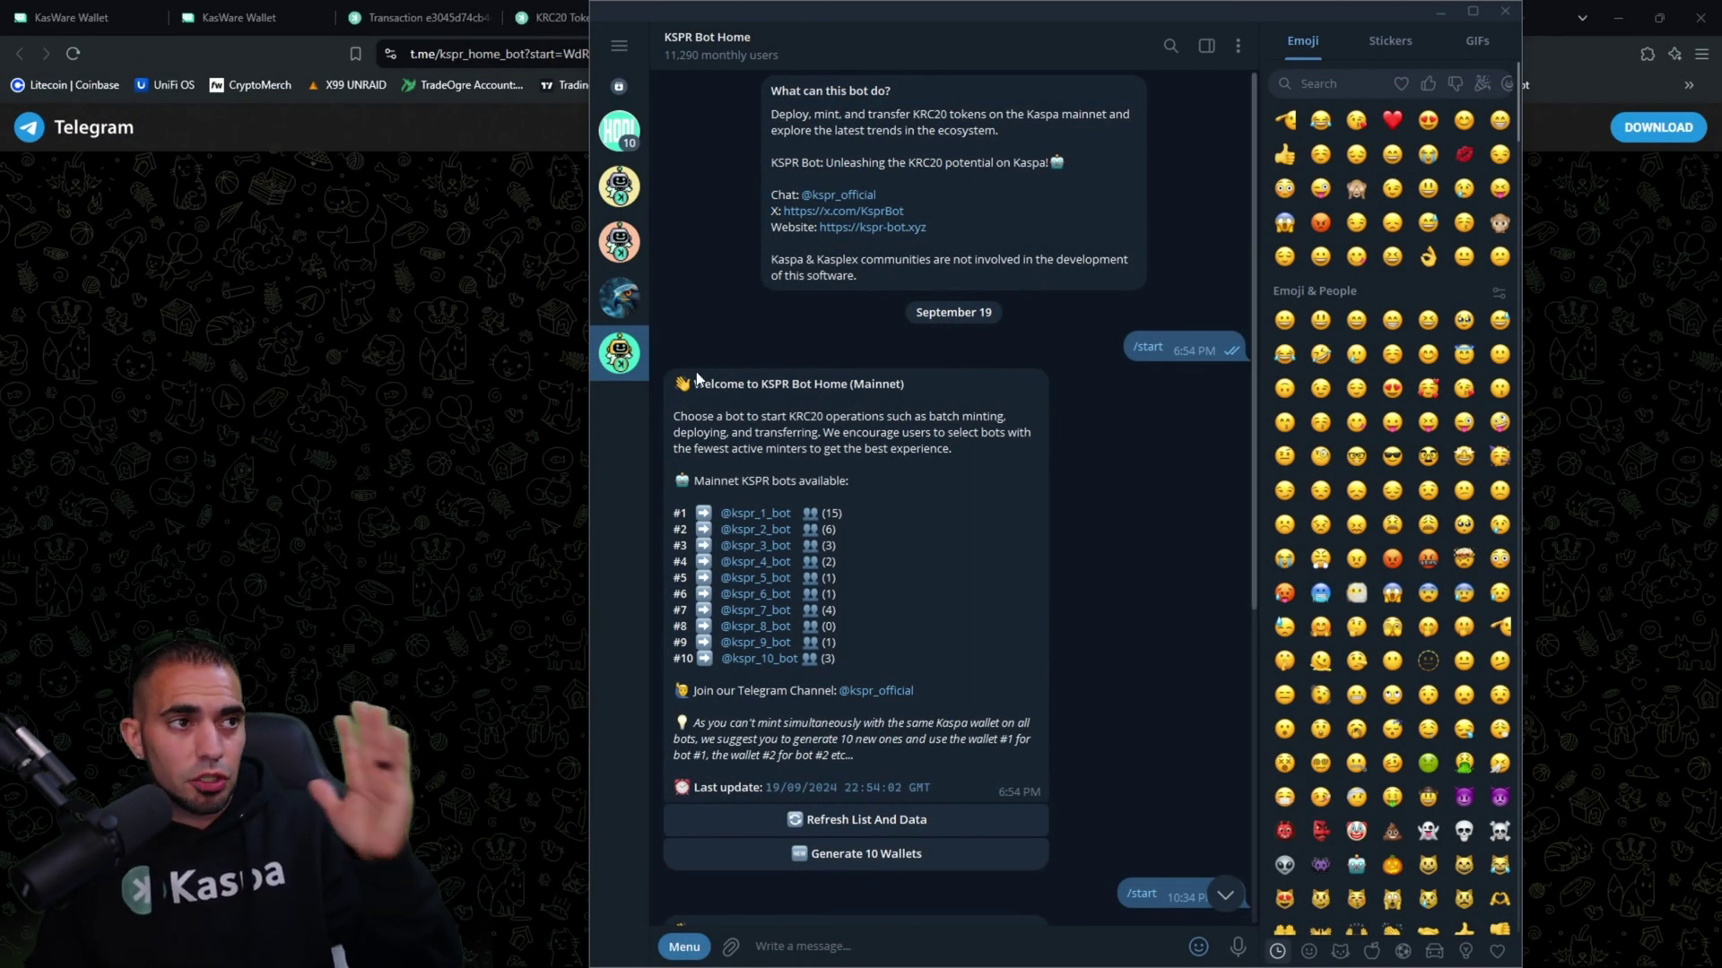
{"action": "double_click", "coordinate": [901, 577]}
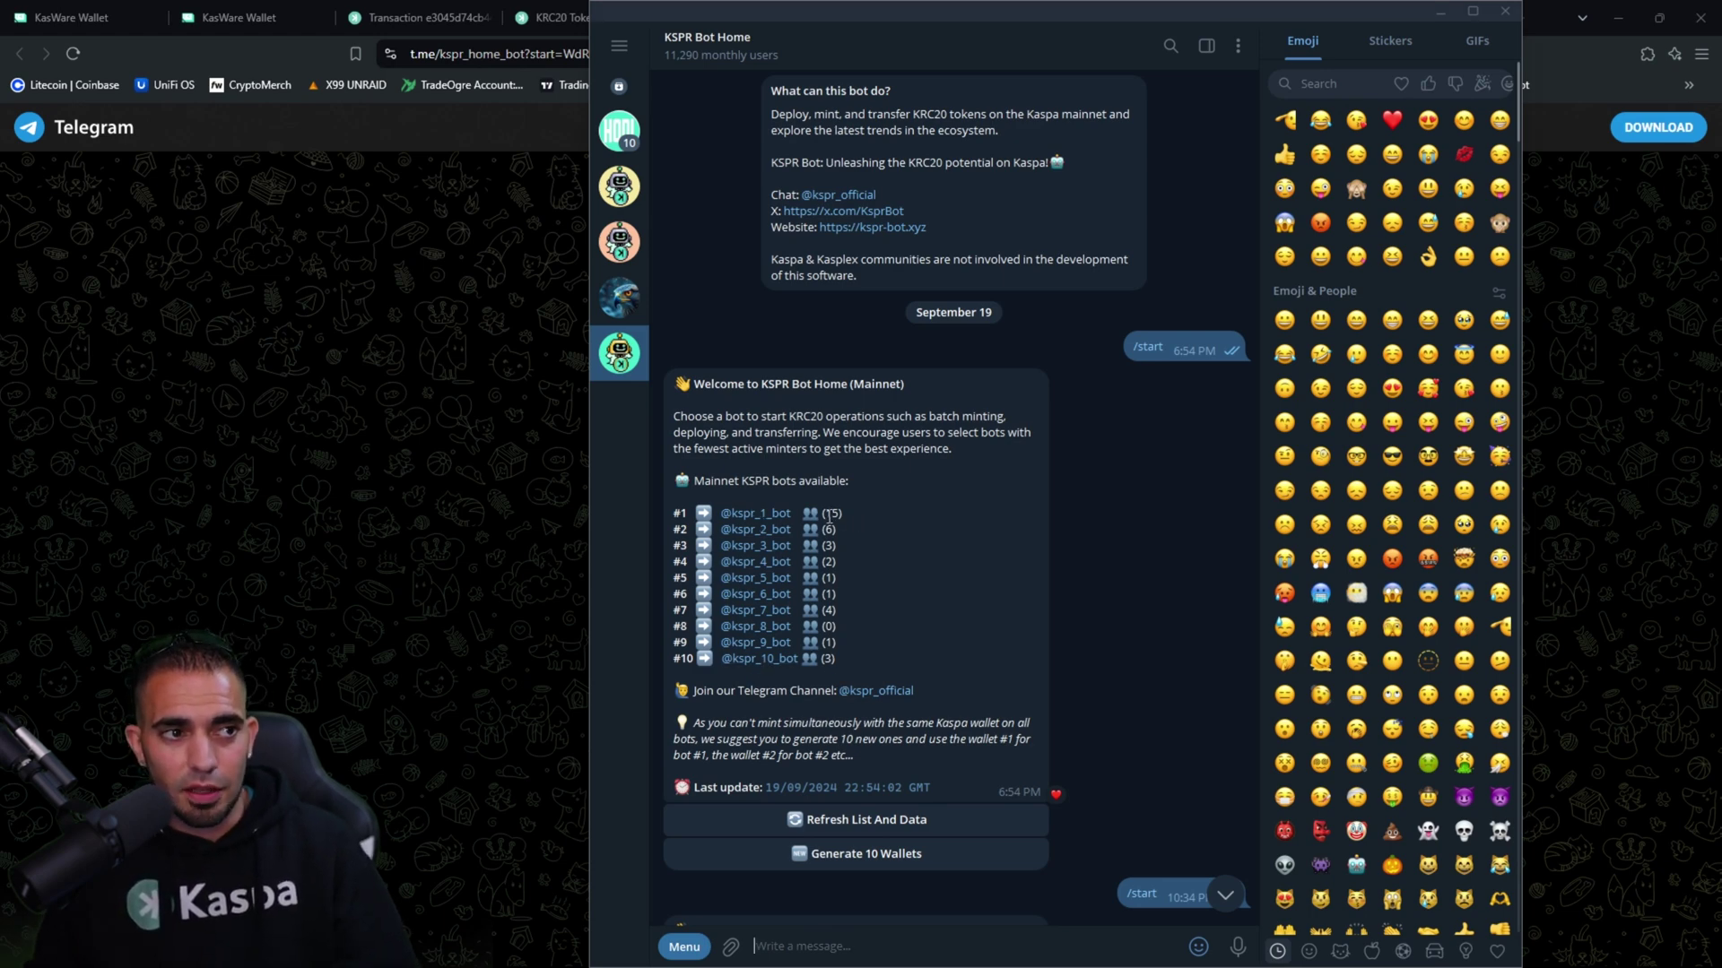
{"action": "left_click", "coordinate": [775, 514]}
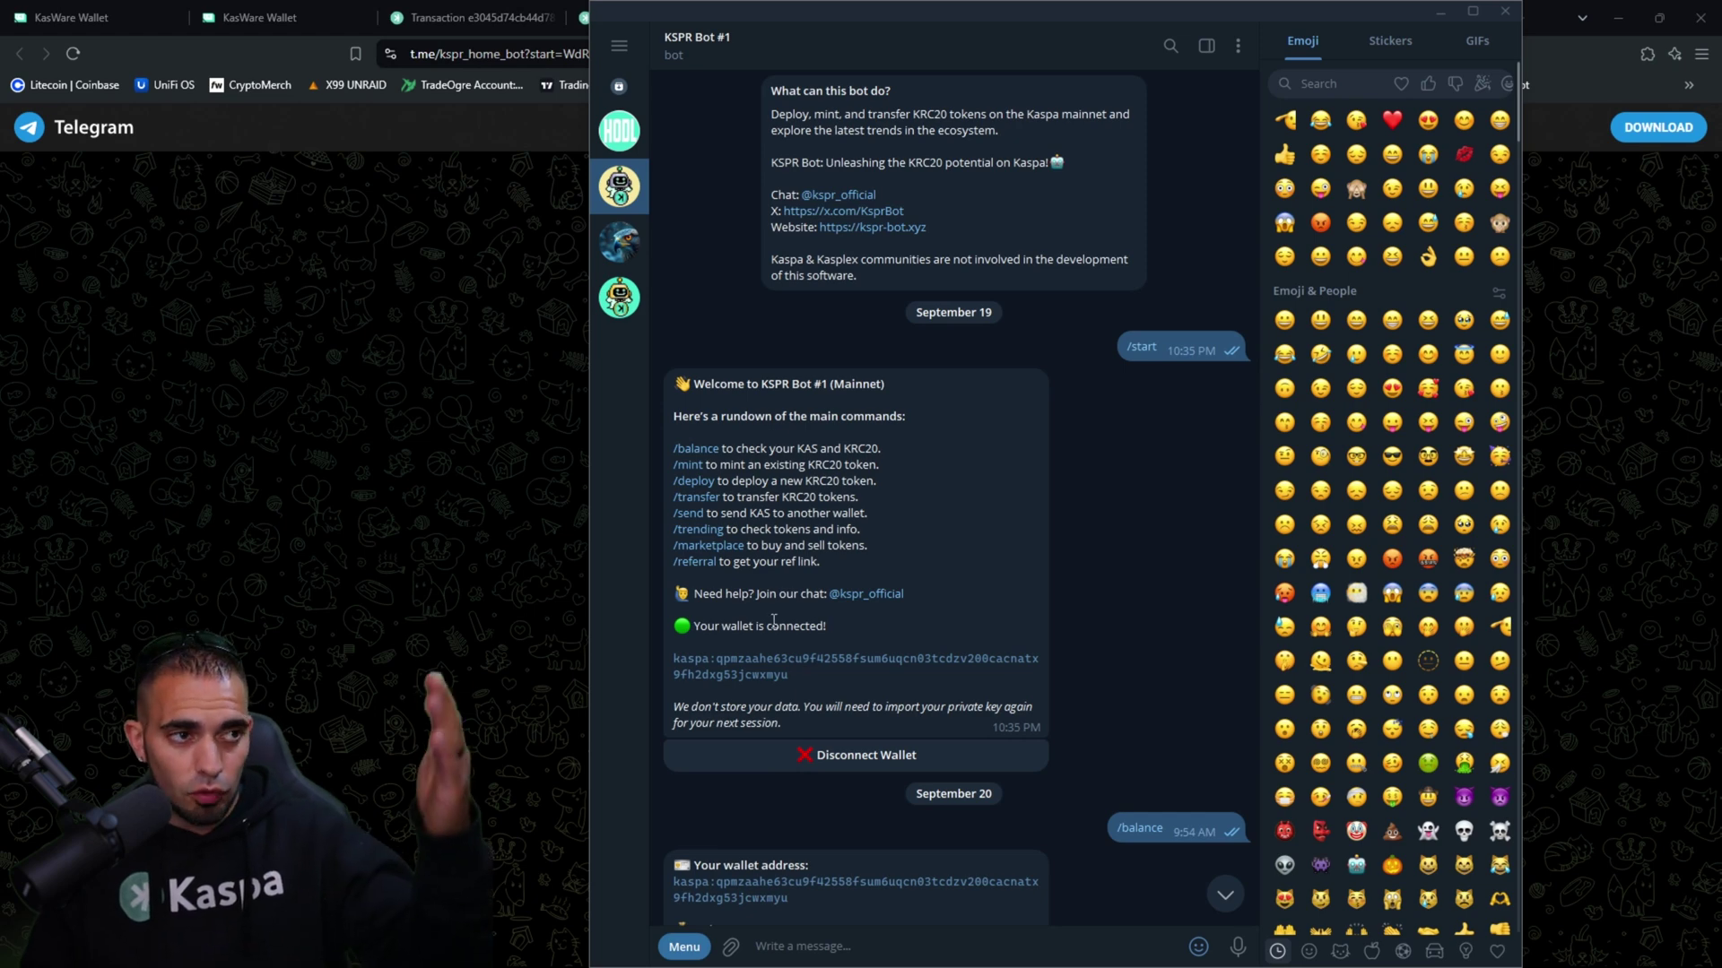
{"action": "mouse_move", "coordinate": [855, 660]}
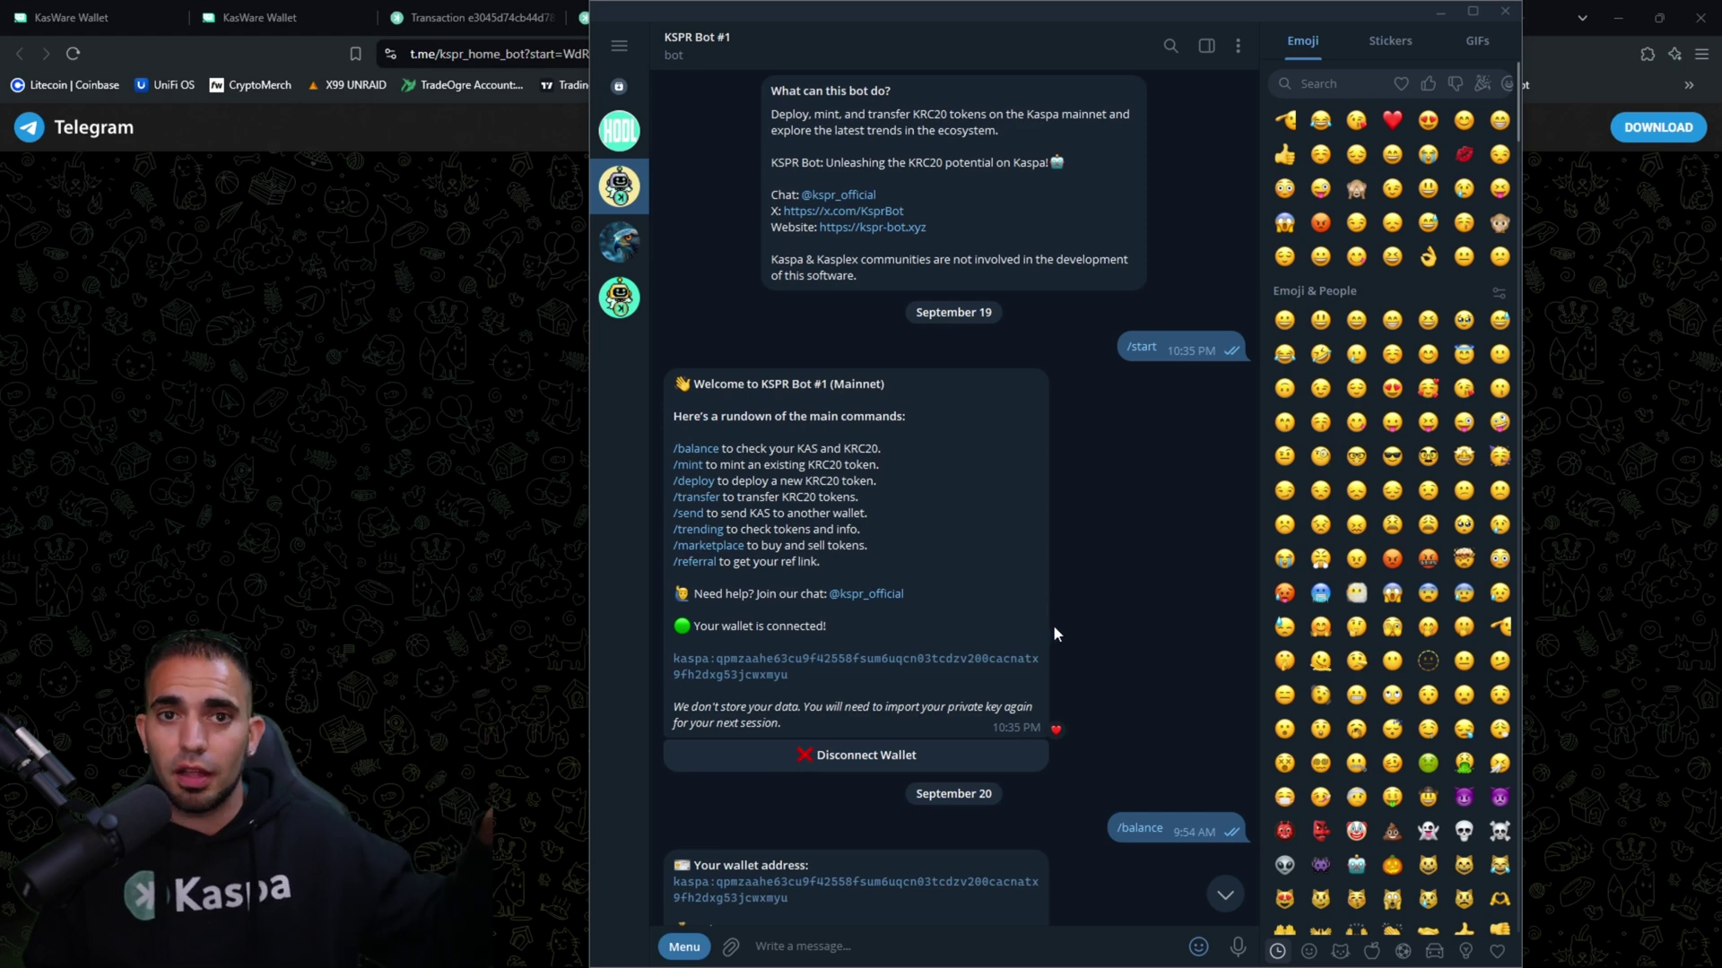
{"action": "left_click", "coordinate": [269, 17]}
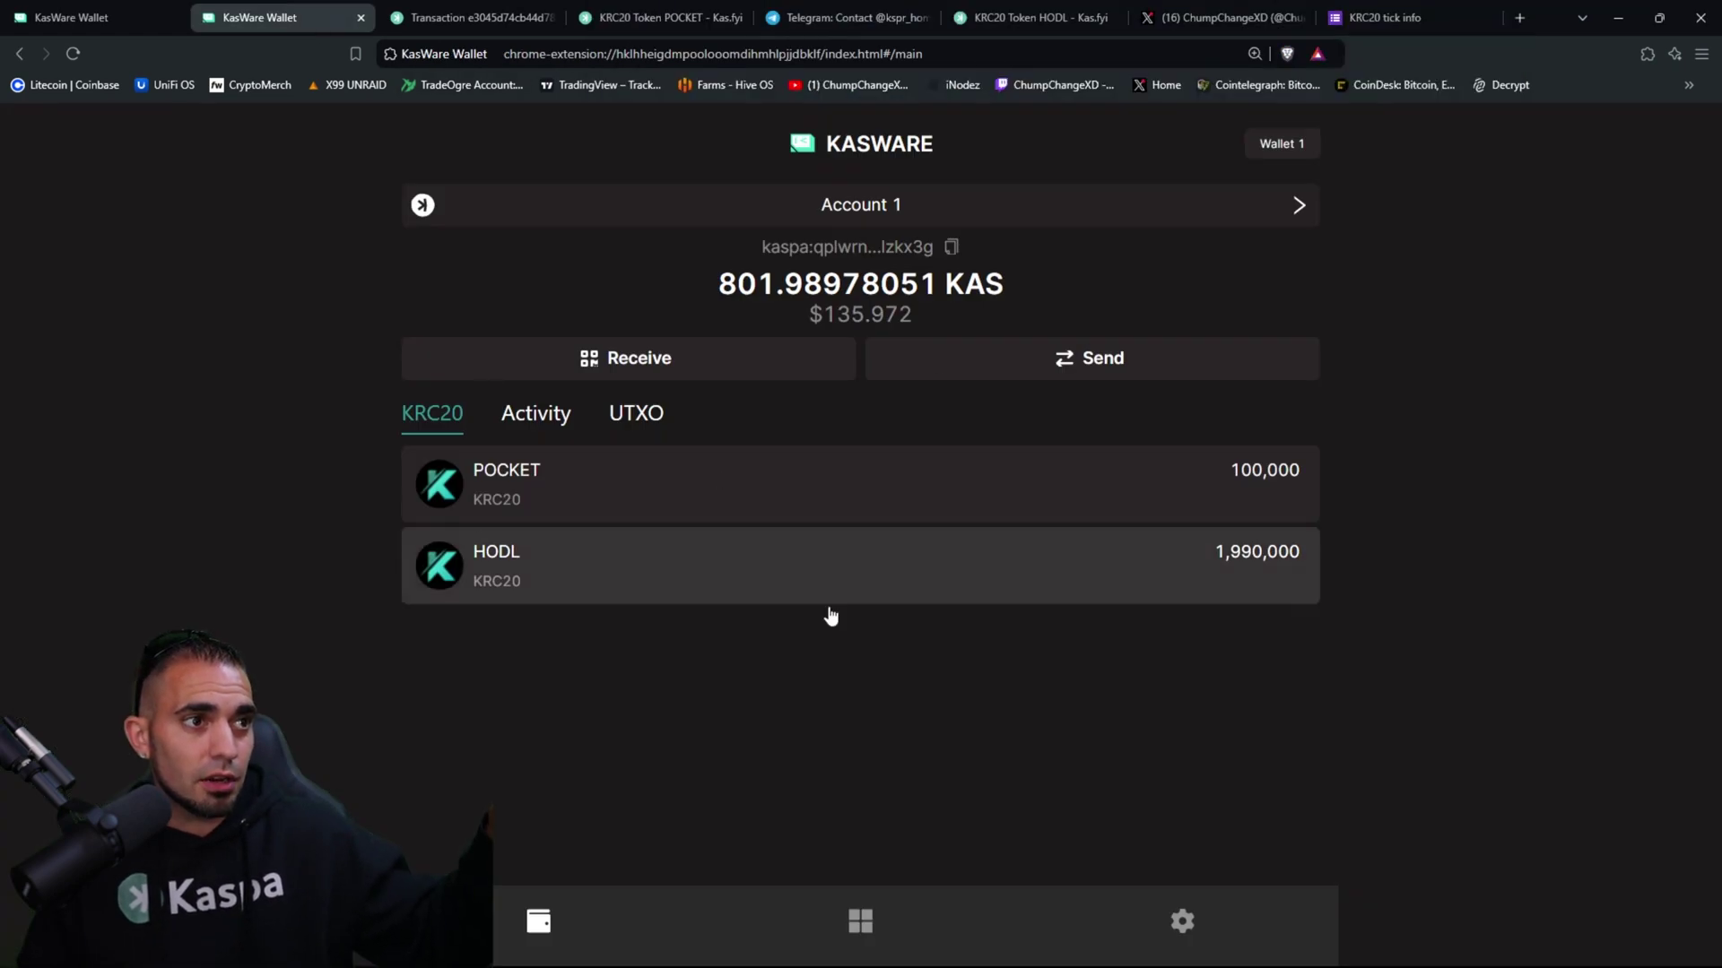
{"action": "left_click", "coordinate": [833, 18]}
{"action": "left_click", "coordinate": [837, 953]}
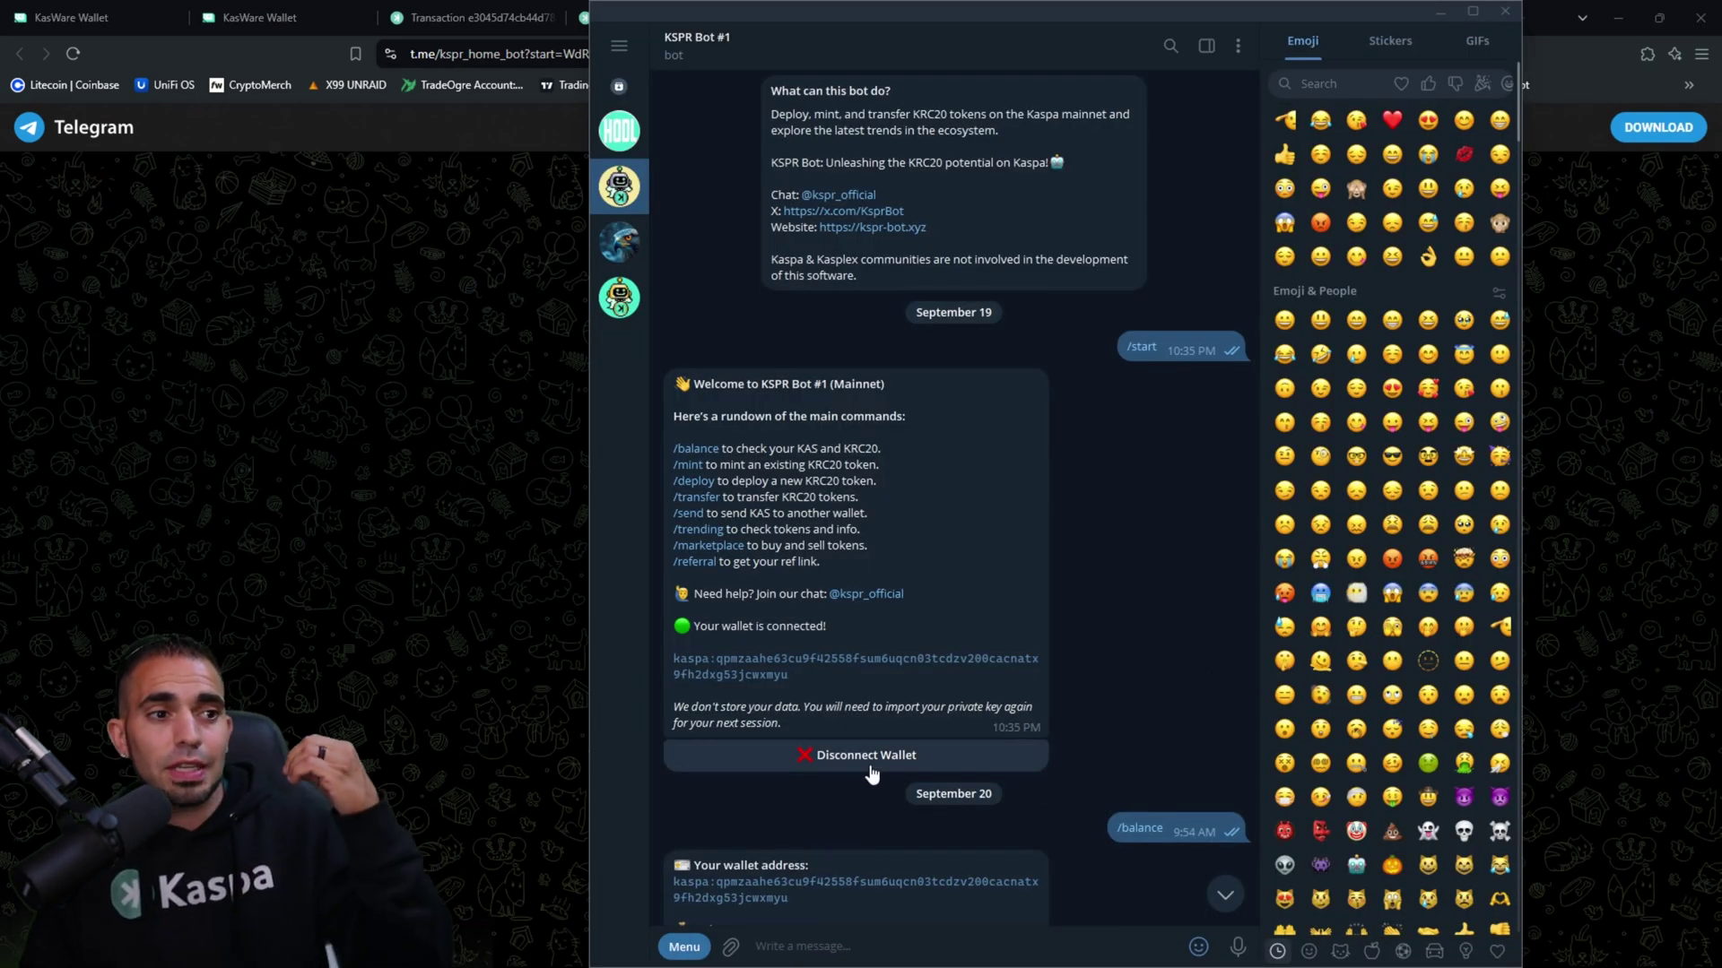
{"action": "mouse_move", "coordinate": [866, 754]}
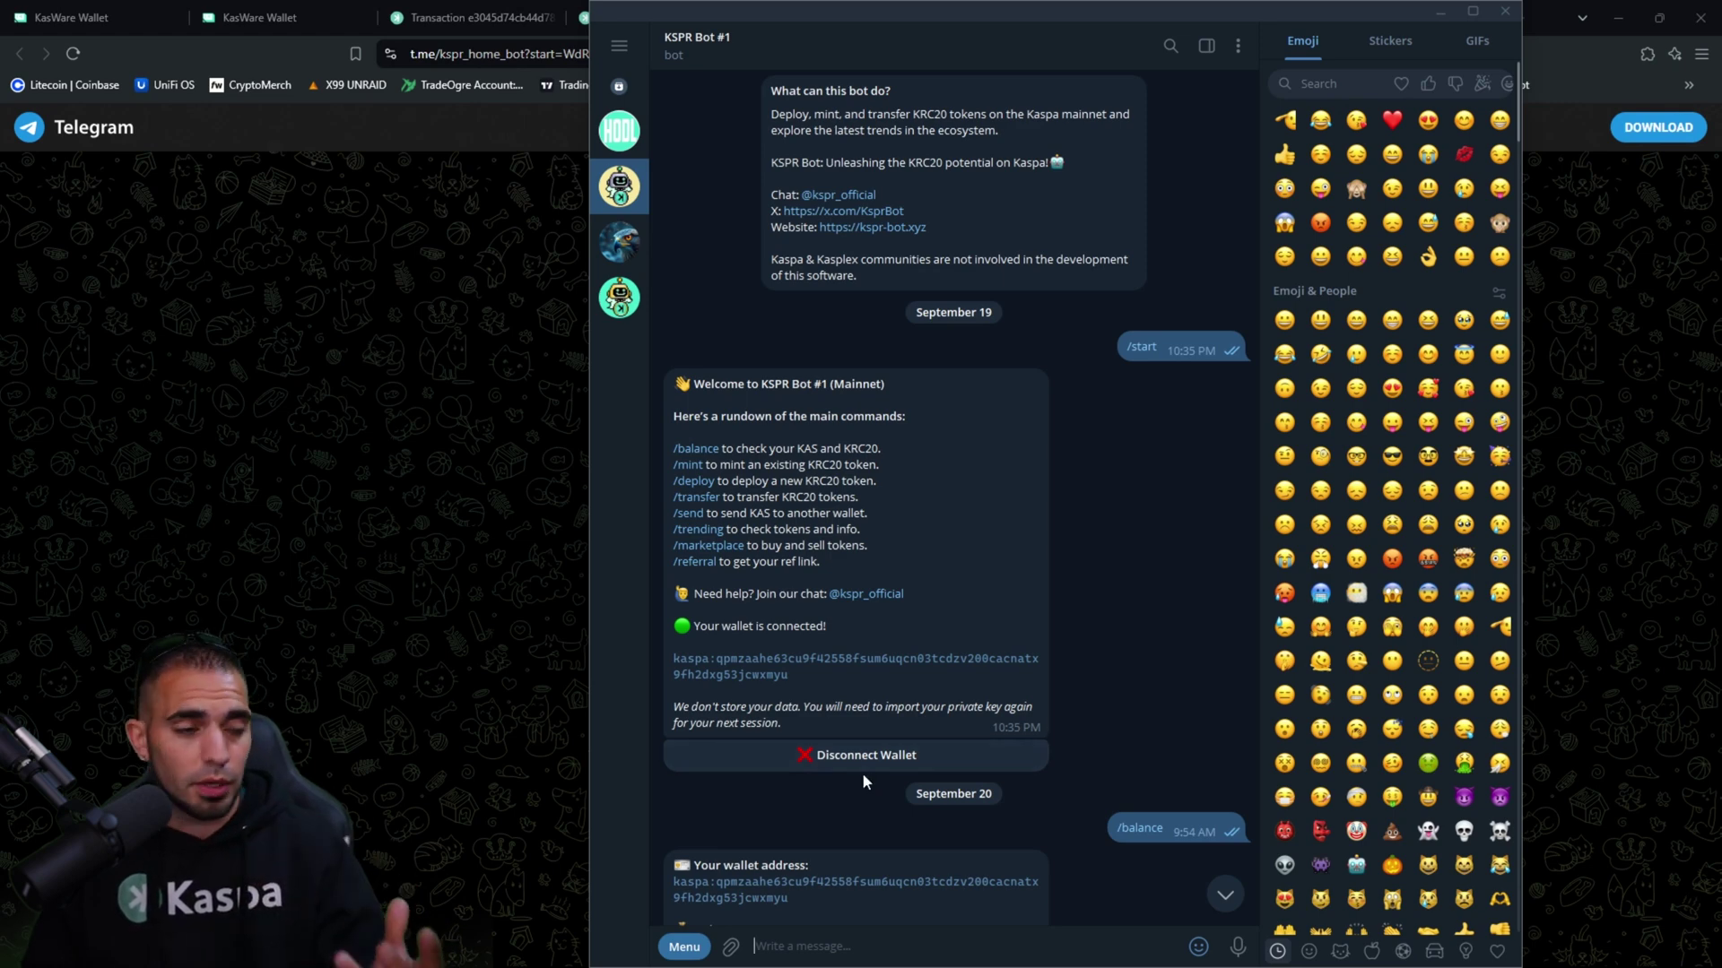
{"action": "scroll", "coordinate": [901, 777], "scroll_direction": "down", "scroll_amount": 1}
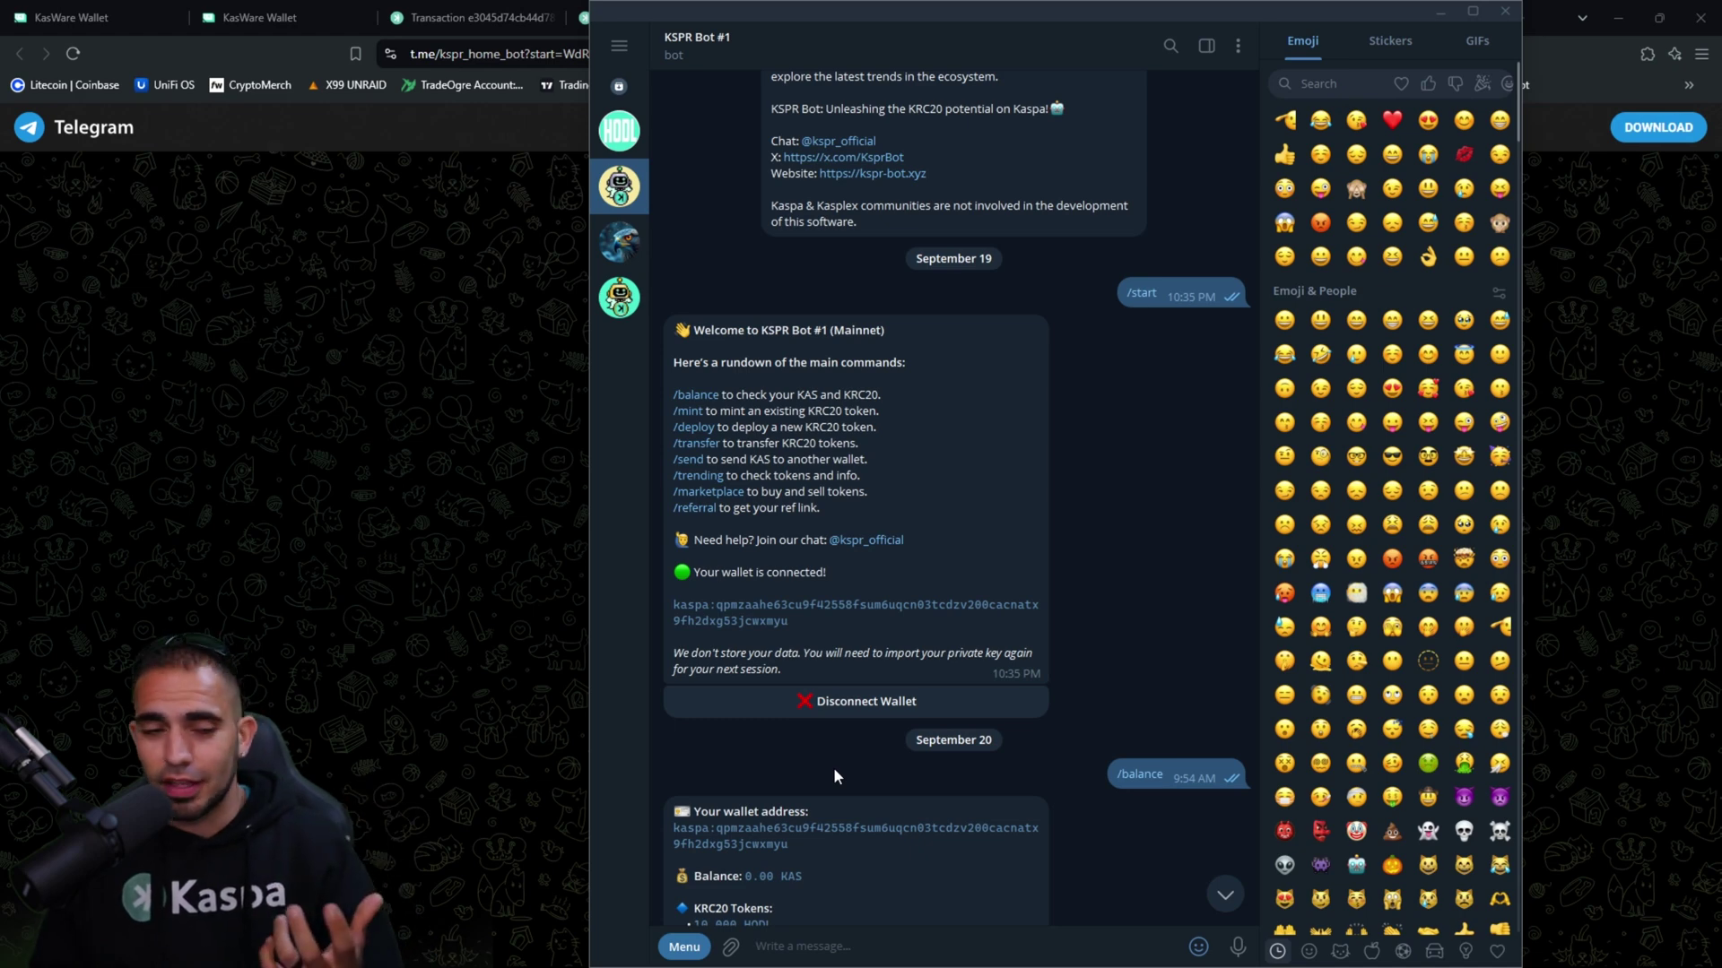
{"action": "scroll", "coordinate": [866, 621], "scroll_direction": "down", "scroll_amount": 2}
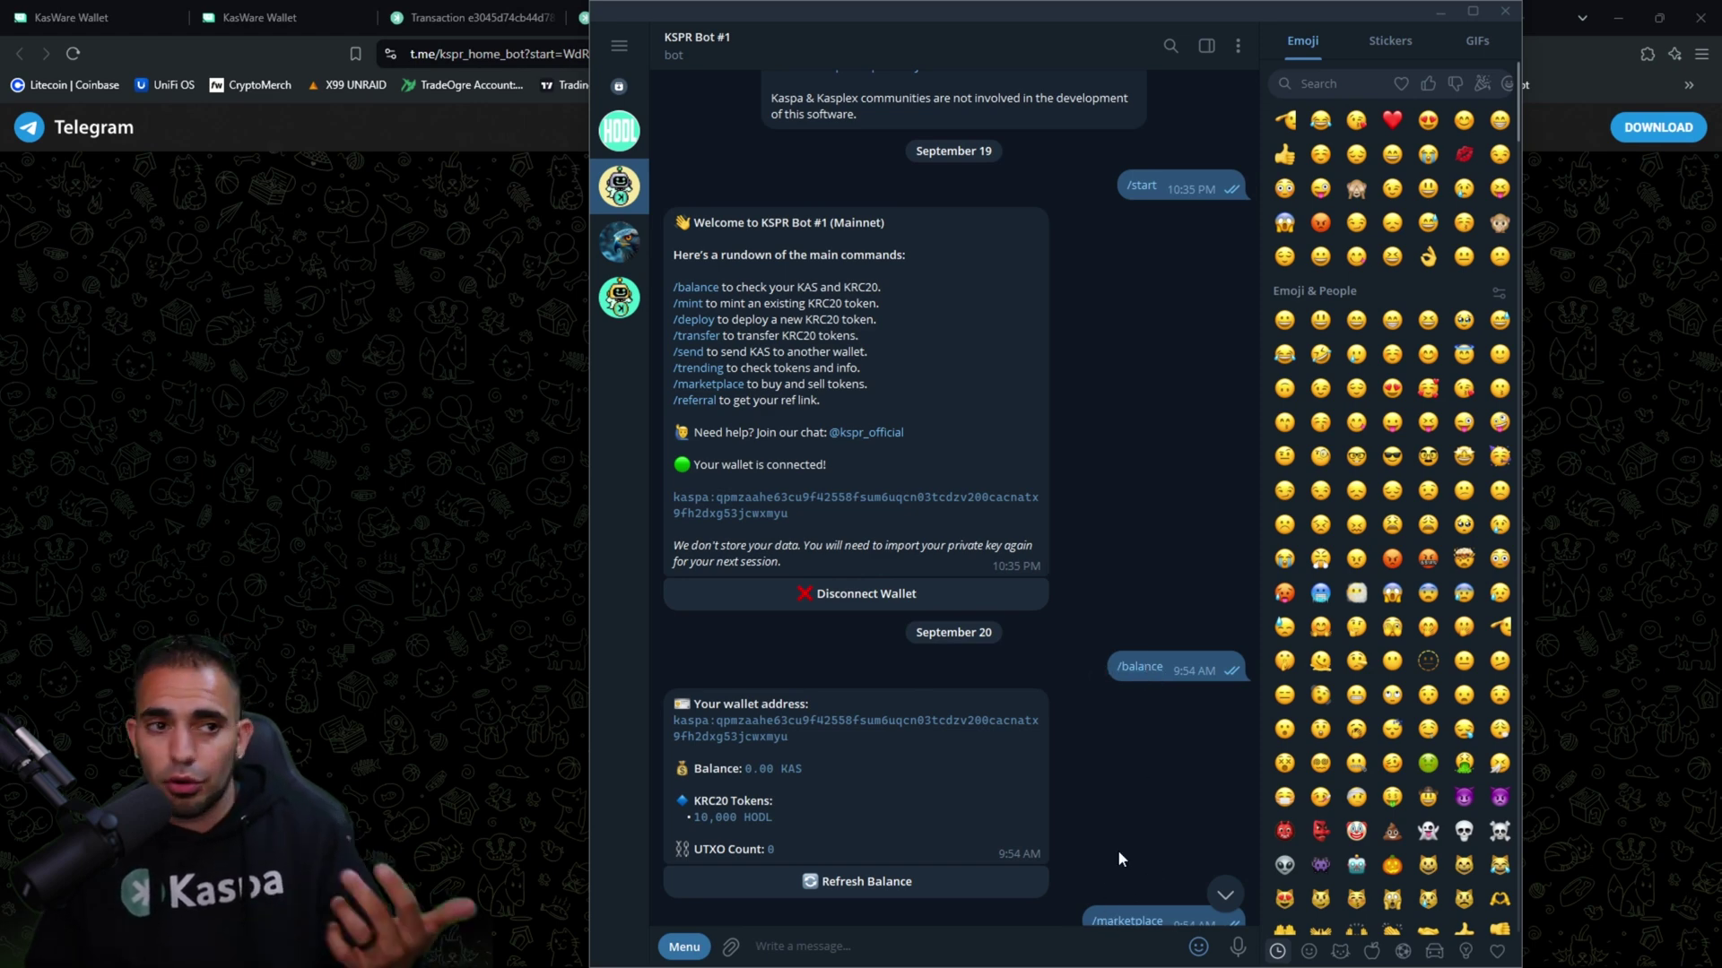
{"action": "scroll", "coordinate": [1117, 859], "scroll_direction": "down", "scroll_amount": 2}
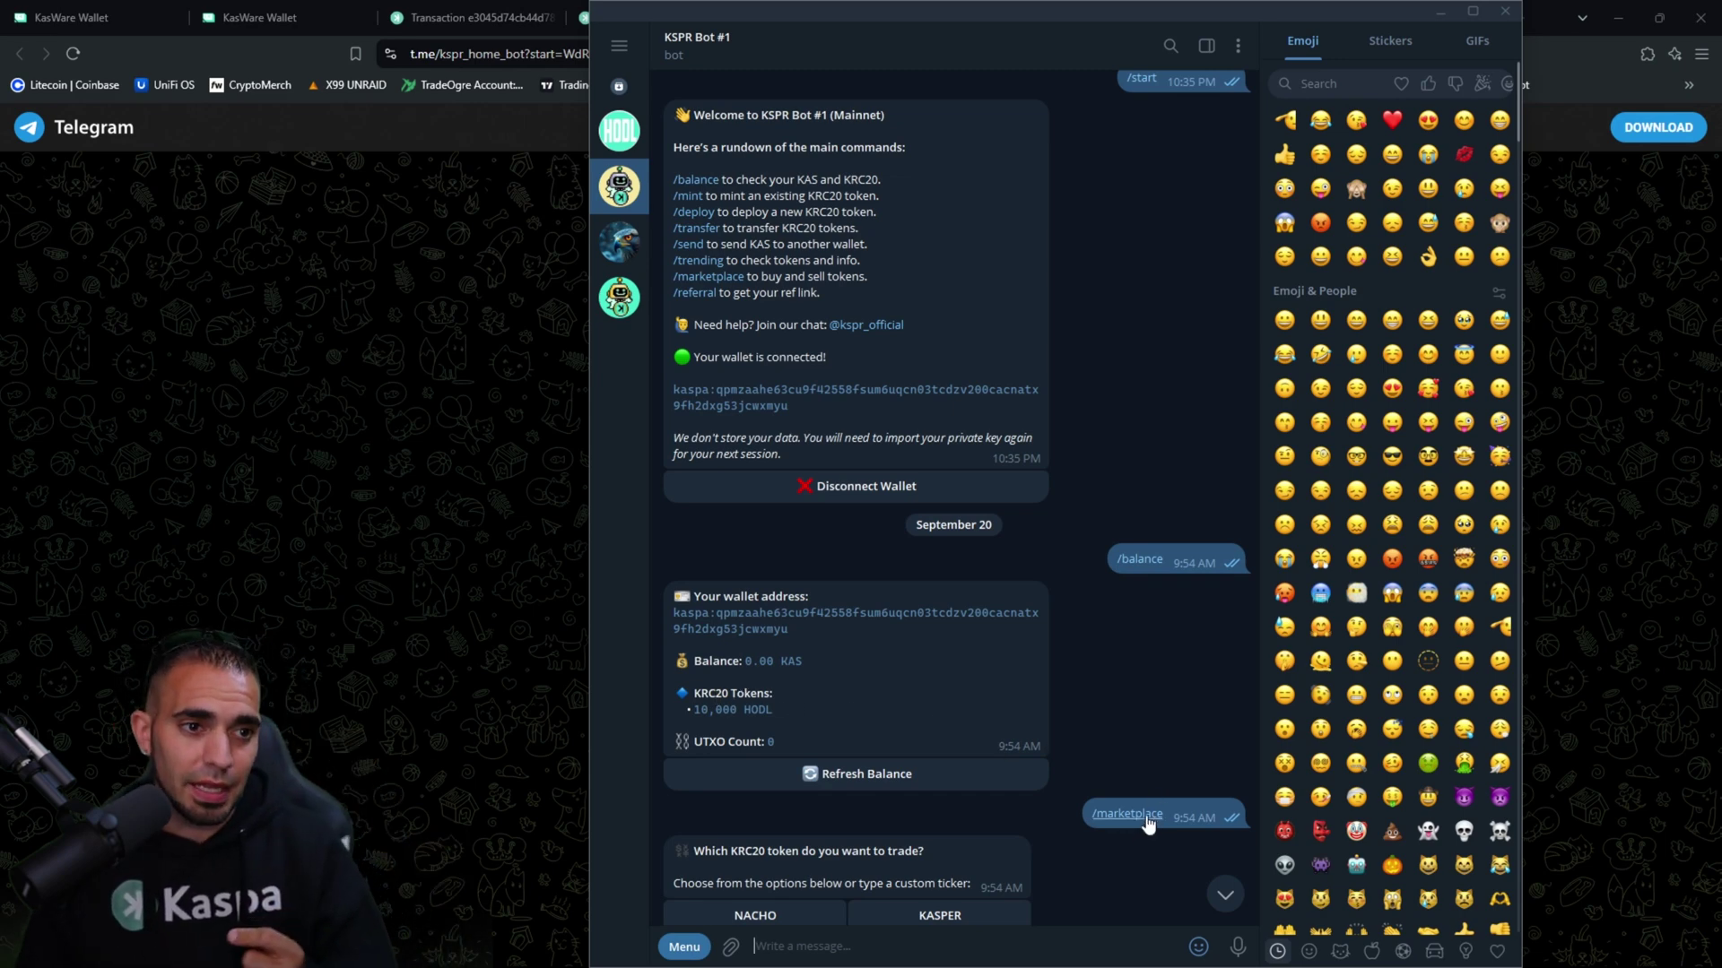
{"action": "scroll", "coordinate": [1143, 813], "scroll_direction": "down", "scroll_amount": 1}
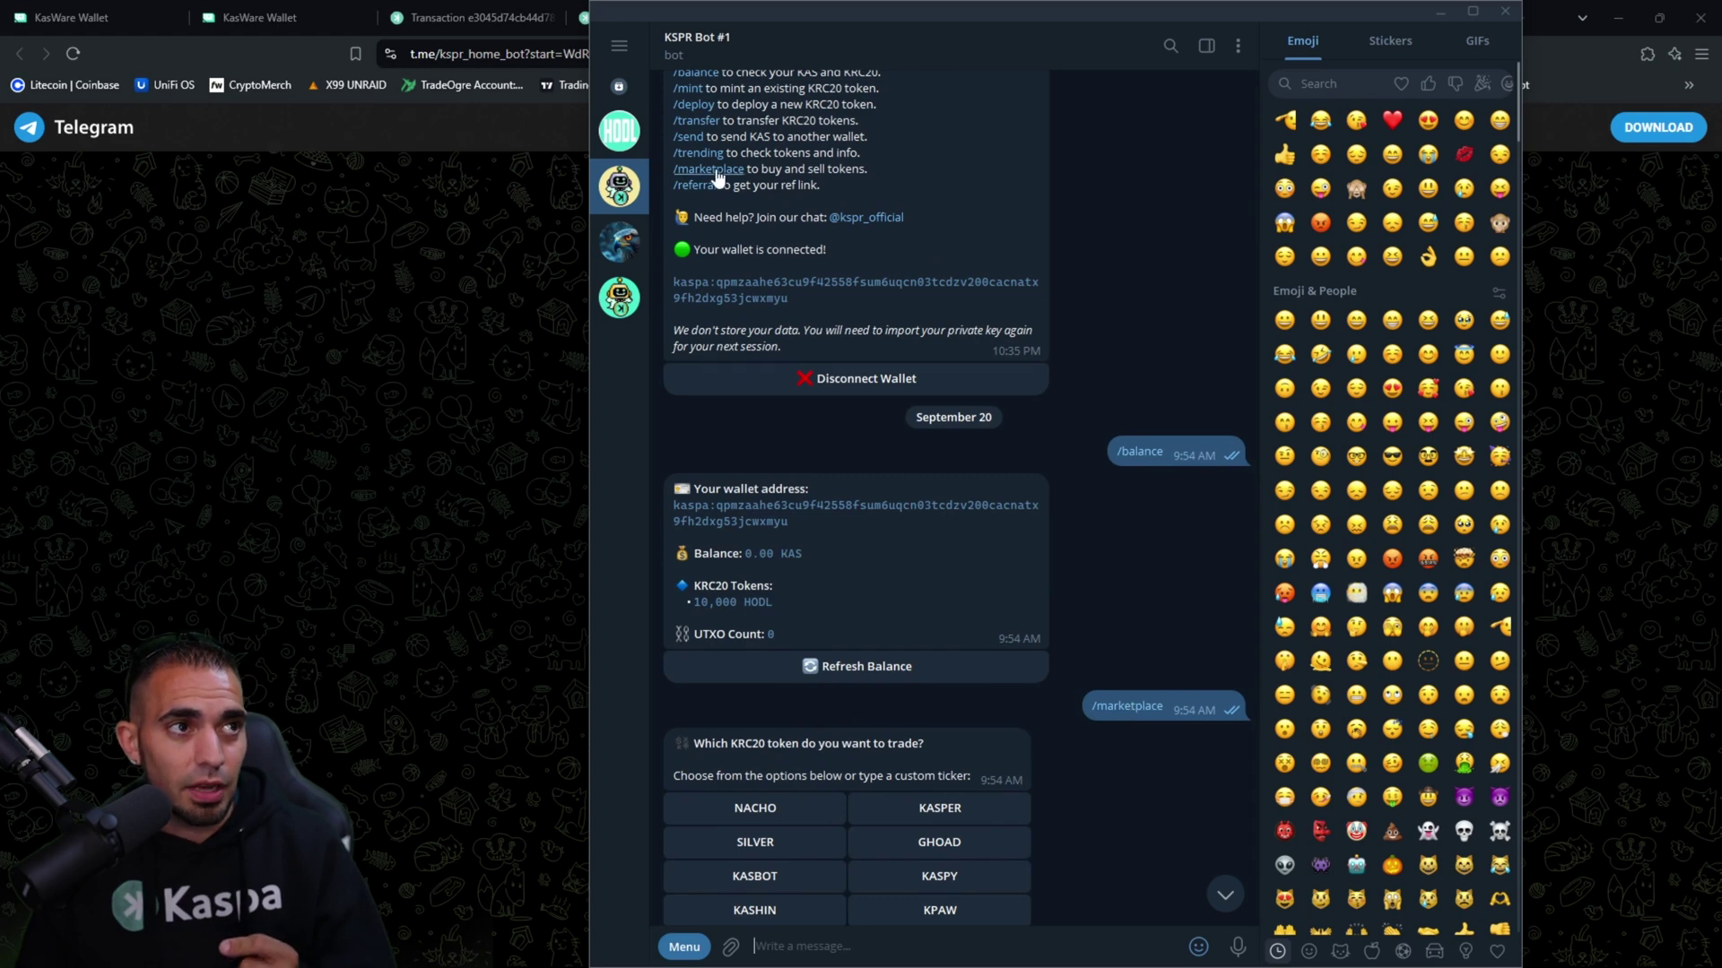
{"action": "scroll", "coordinate": [971, 485], "scroll_direction": "down", "scroll_amount": 1}
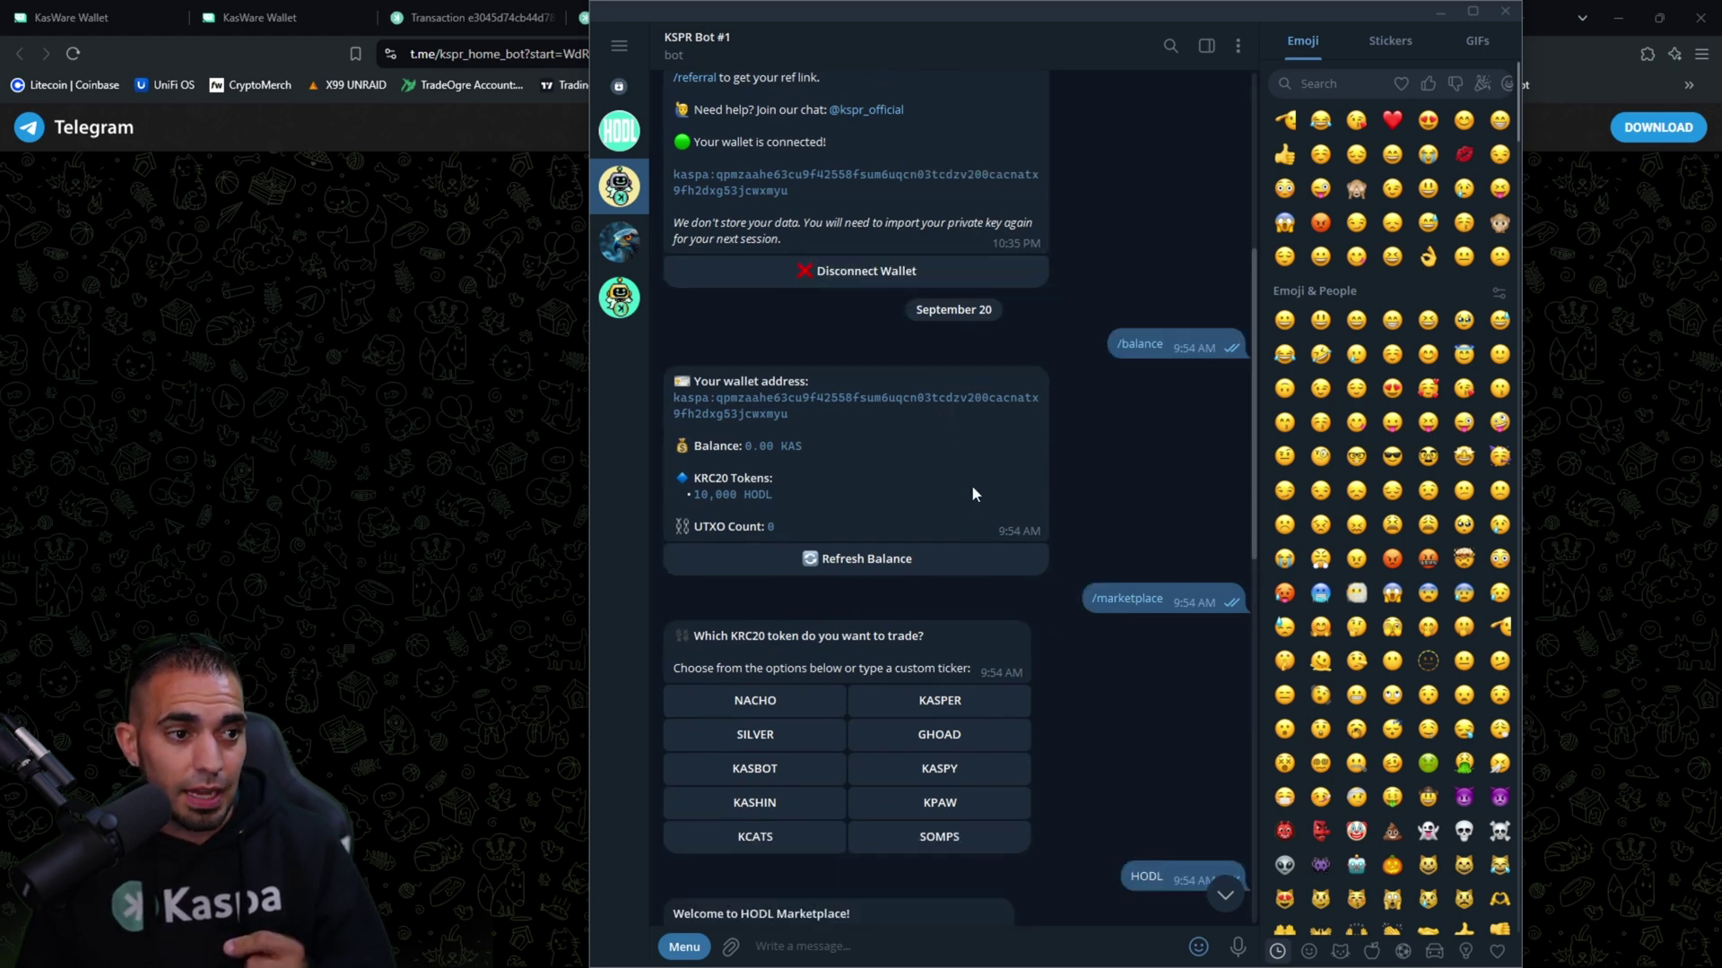
{"action": "scroll", "coordinate": [946, 492], "scroll_direction": "down", "scroll_amount": 1}
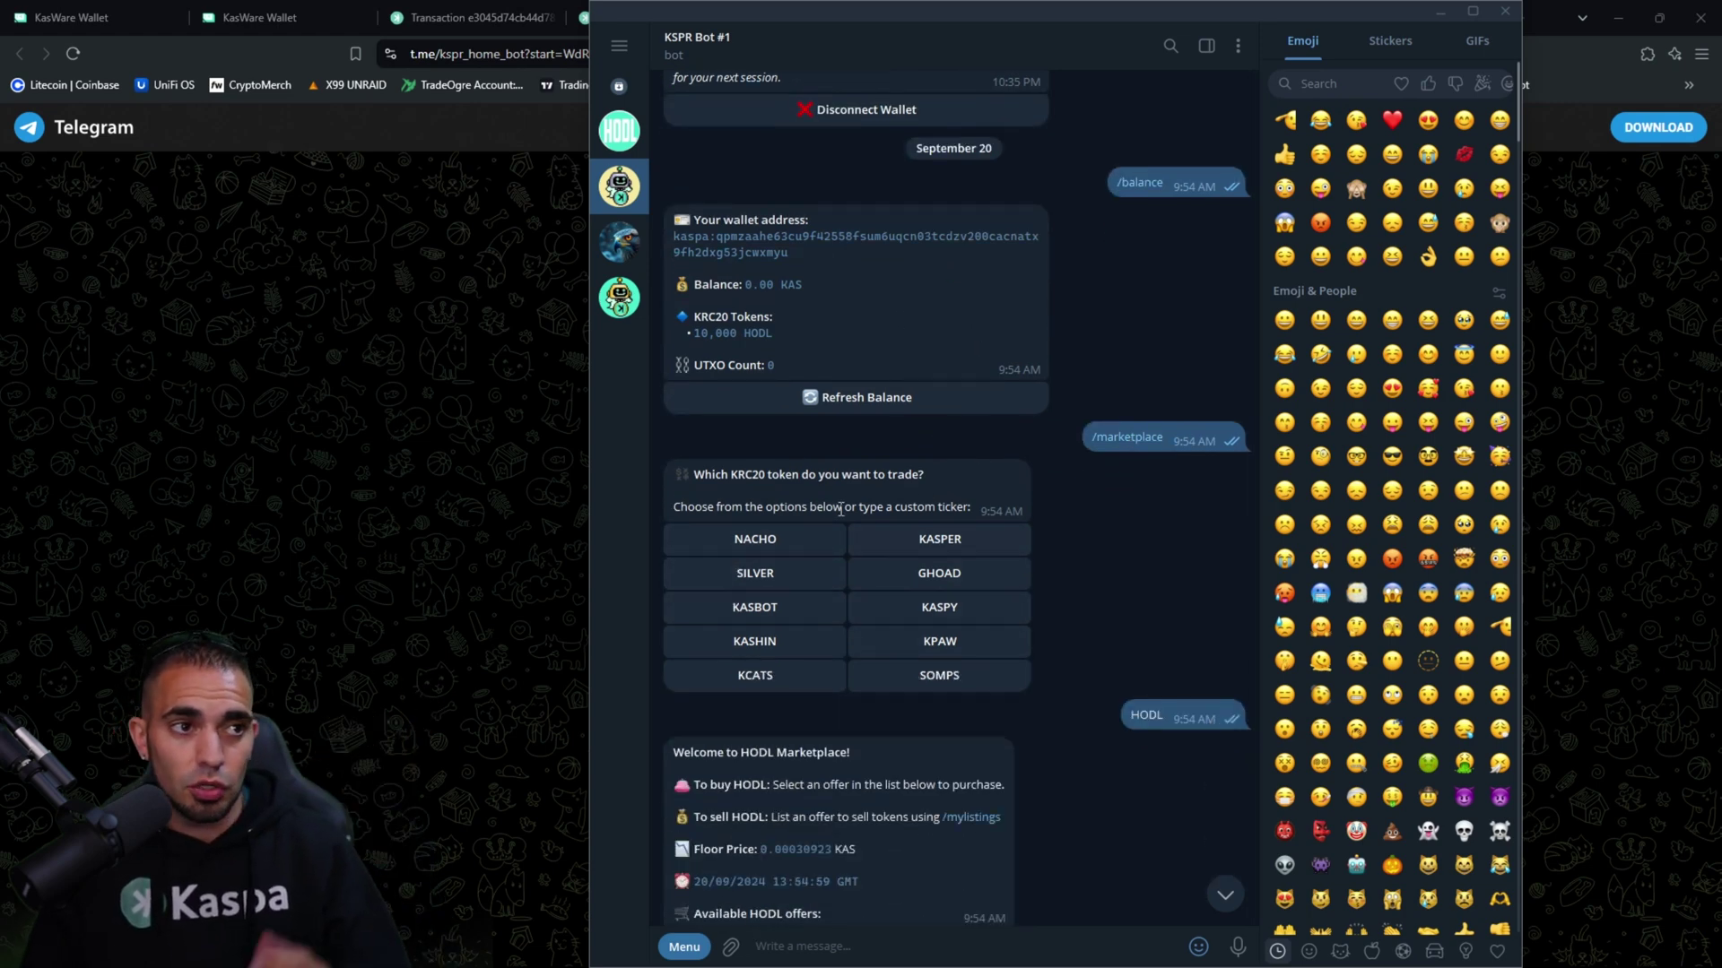
{"action": "scroll", "coordinate": [811, 511], "scroll_direction": "down", "scroll_amount": 1}
{"action": "scroll", "coordinate": [1168, 580], "scroll_direction": "down", "scroll_amount": 1}
{"action": "scroll", "coordinate": [1166, 570], "scroll_direction": "down", "scroll_amount": 1}
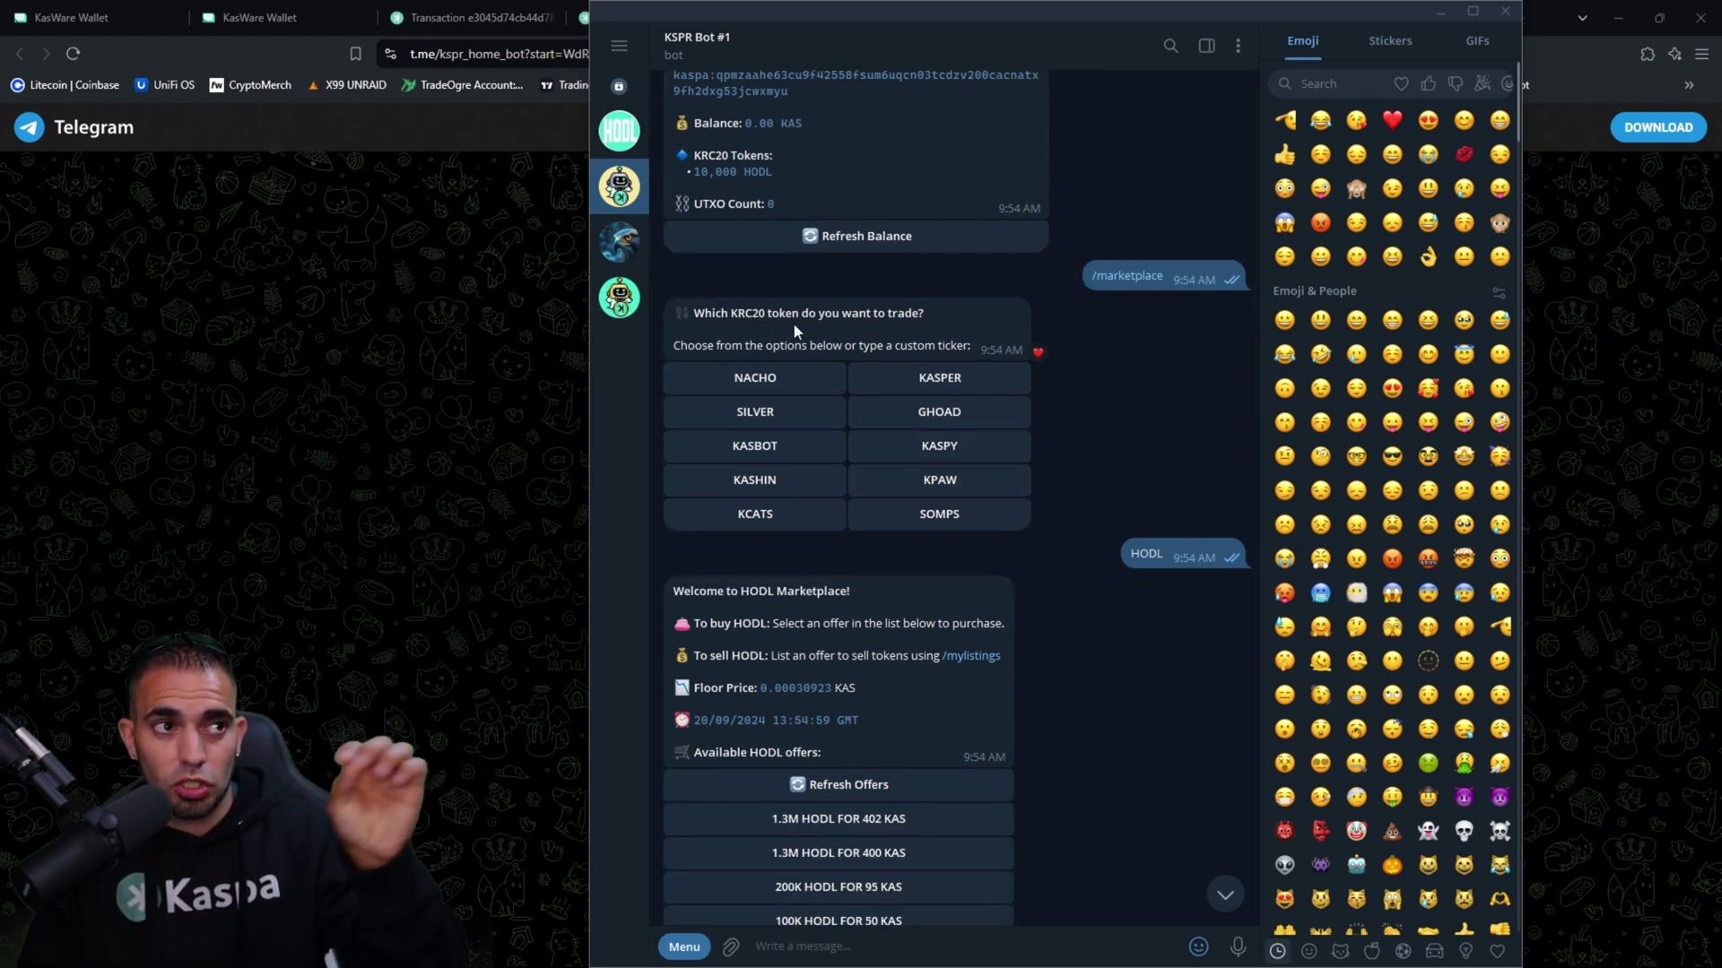
{"action": "scroll", "coordinate": [749, 601], "scroll_direction": "down", "scroll_amount": 1}
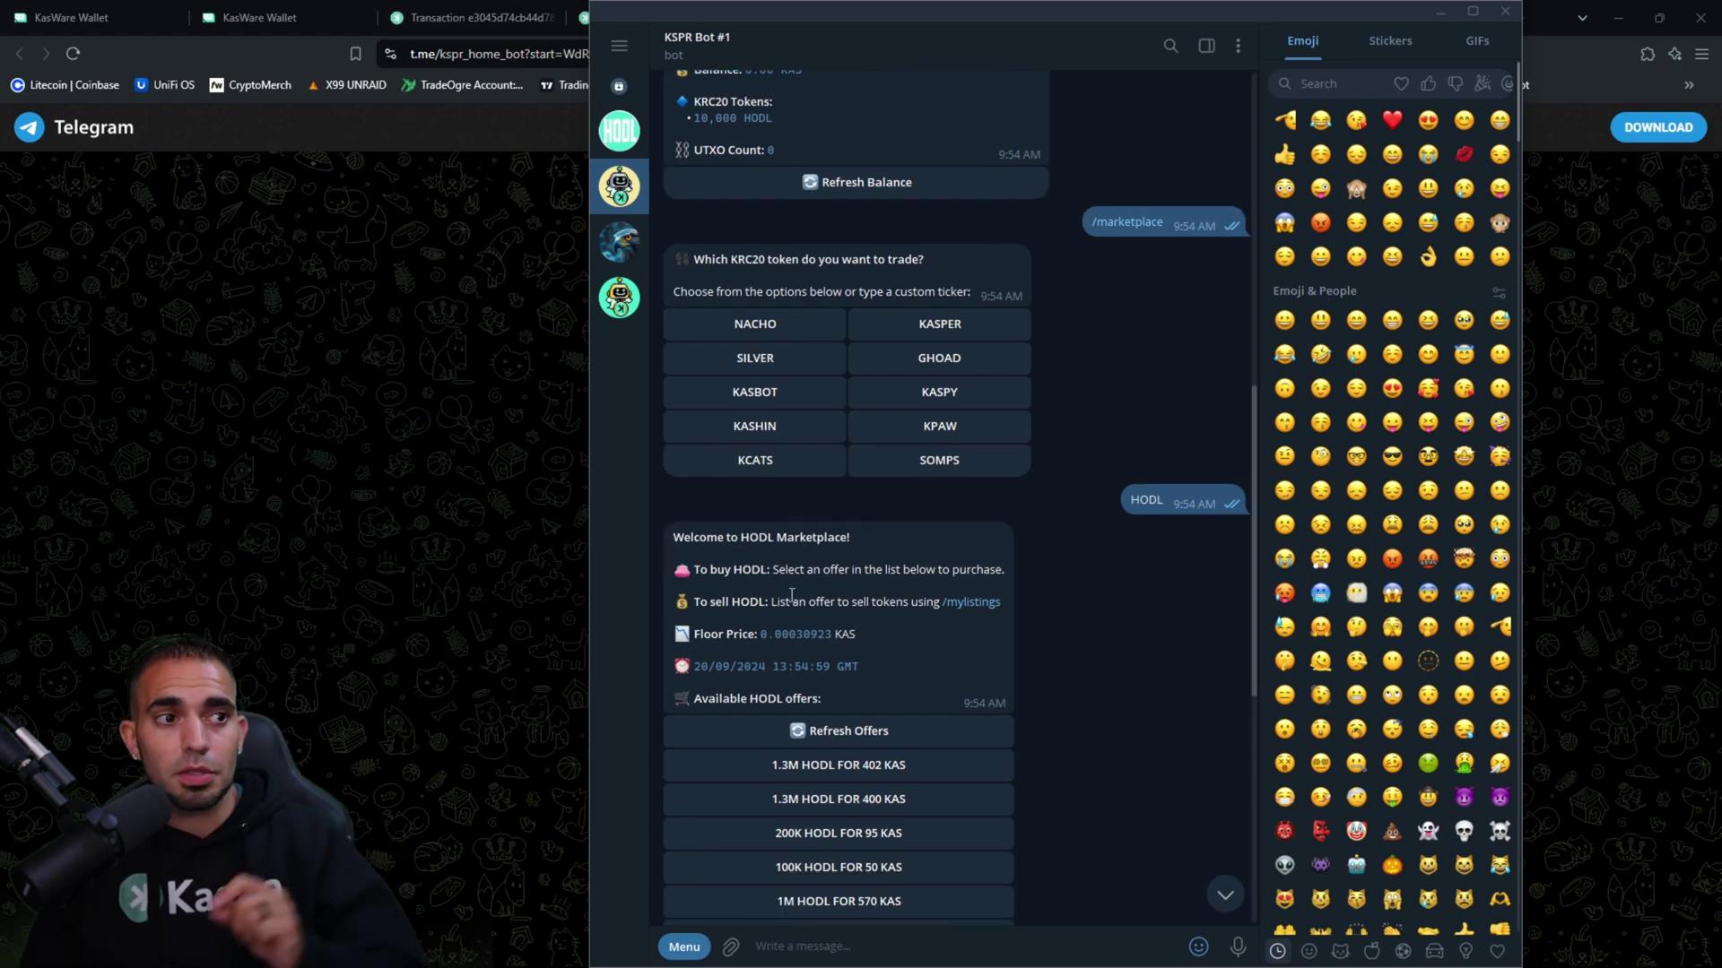
{"action": "scroll", "coordinate": [749, 592], "scroll_direction": "down", "scroll_amount": 1}
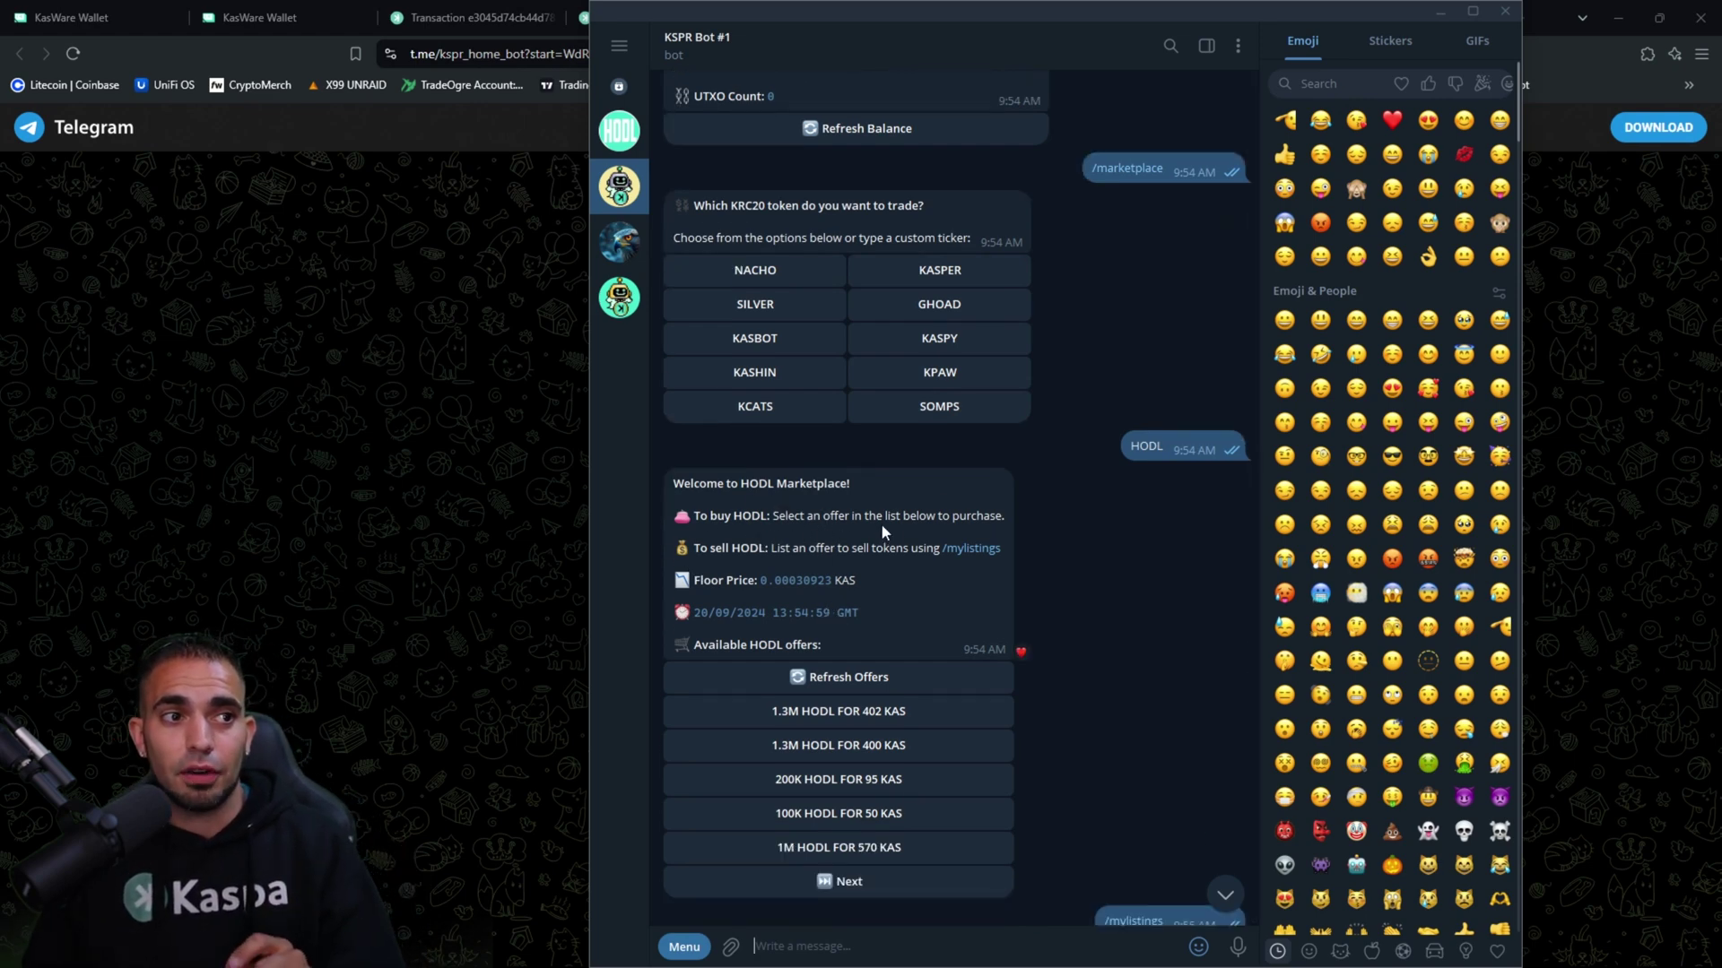
{"action": "scroll", "coordinate": [1004, 252], "scroll_direction": "down", "scroll_amount": 4}
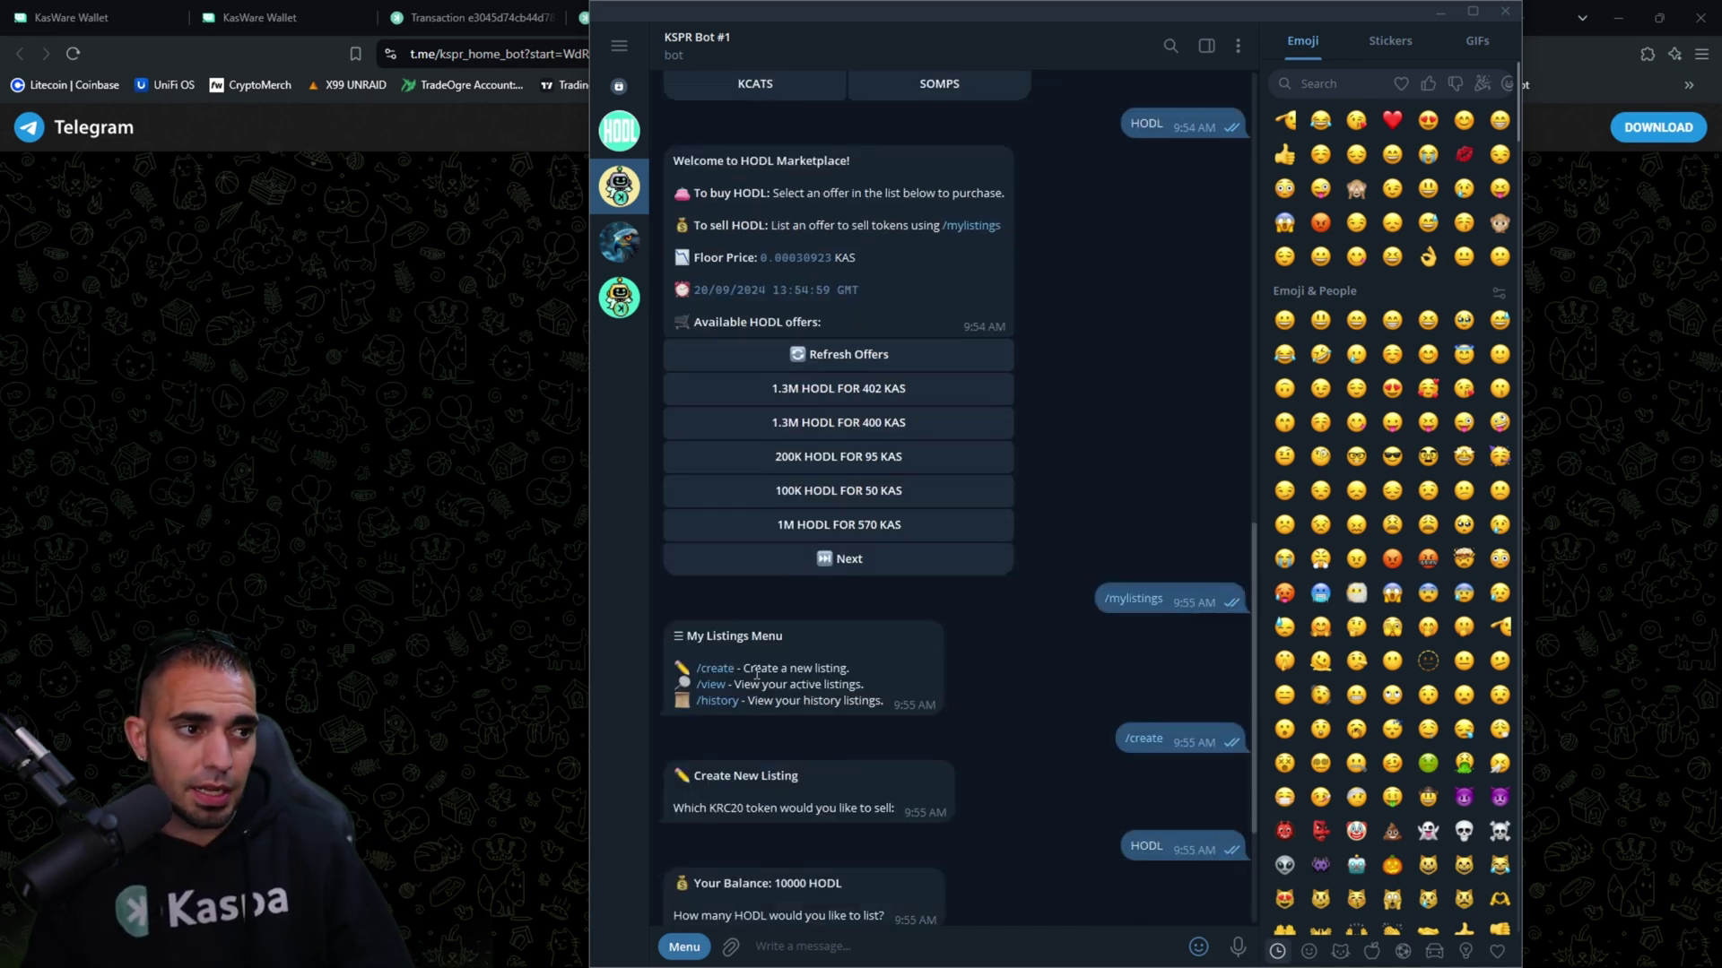
{"action": "scroll", "coordinate": [1146, 754], "scroll_direction": "down", "scroll_amount": 1}
{"action": "scroll", "coordinate": [1144, 717], "scroll_direction": "down", "scroll_amount": 2}
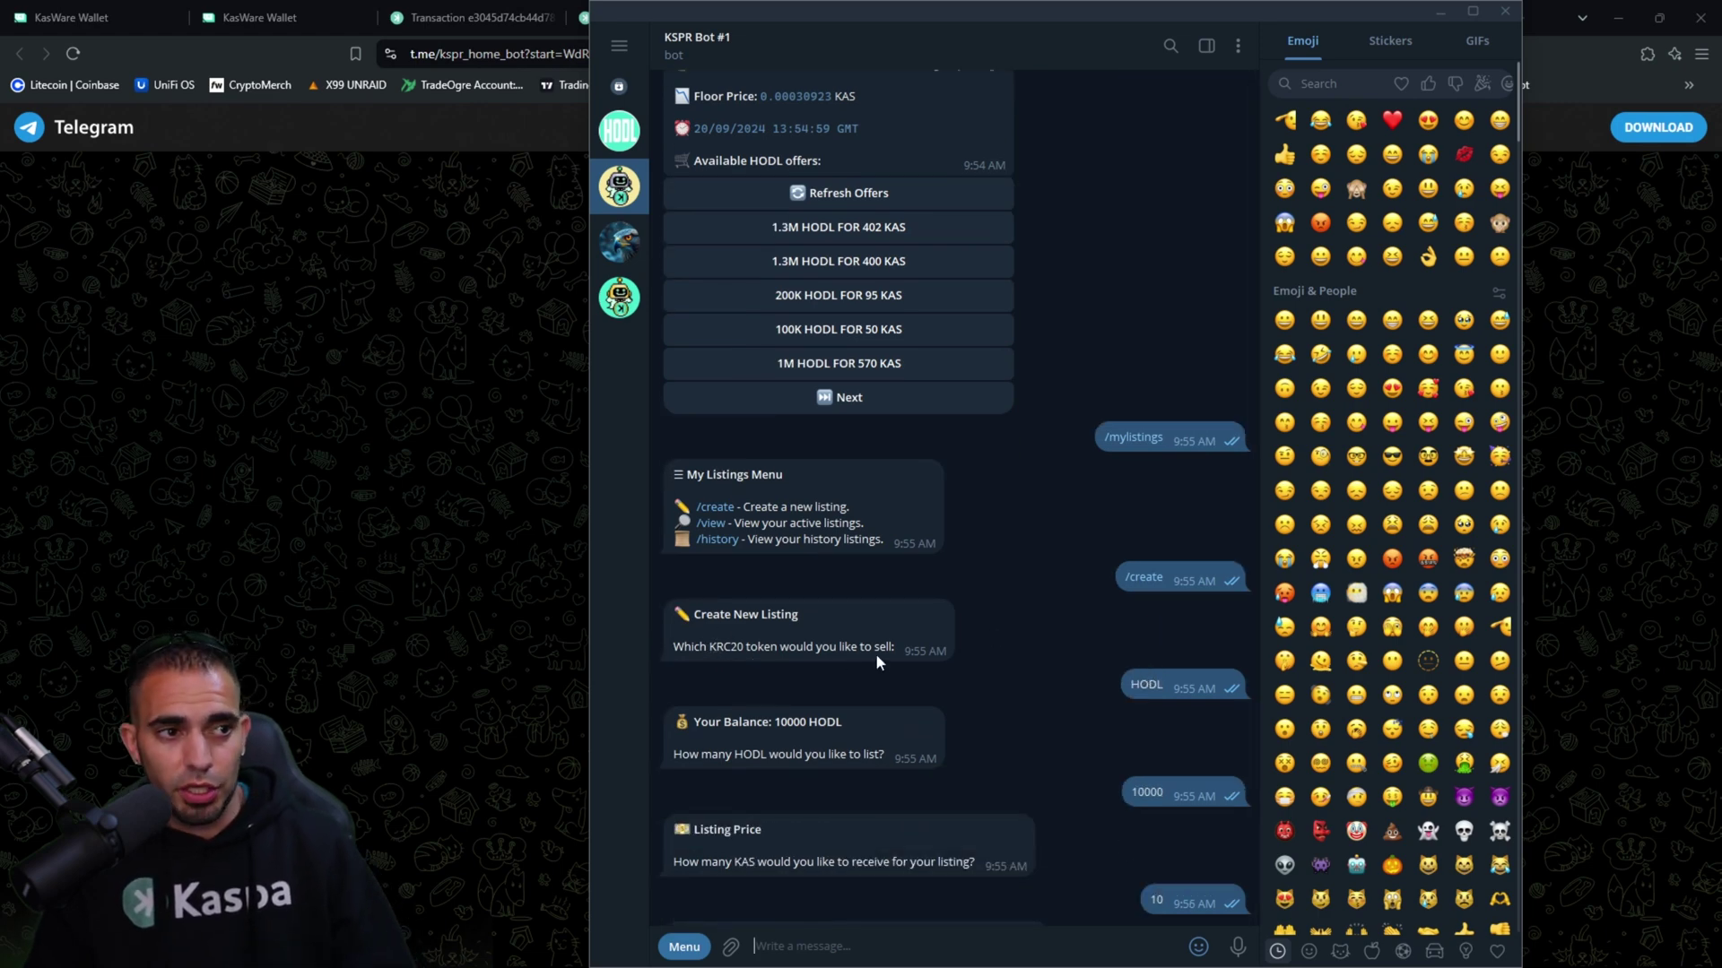
{"action": "scroll", "coordinate": [1177, 690], "scroll_direction": "down", "scroll_amount": 2}
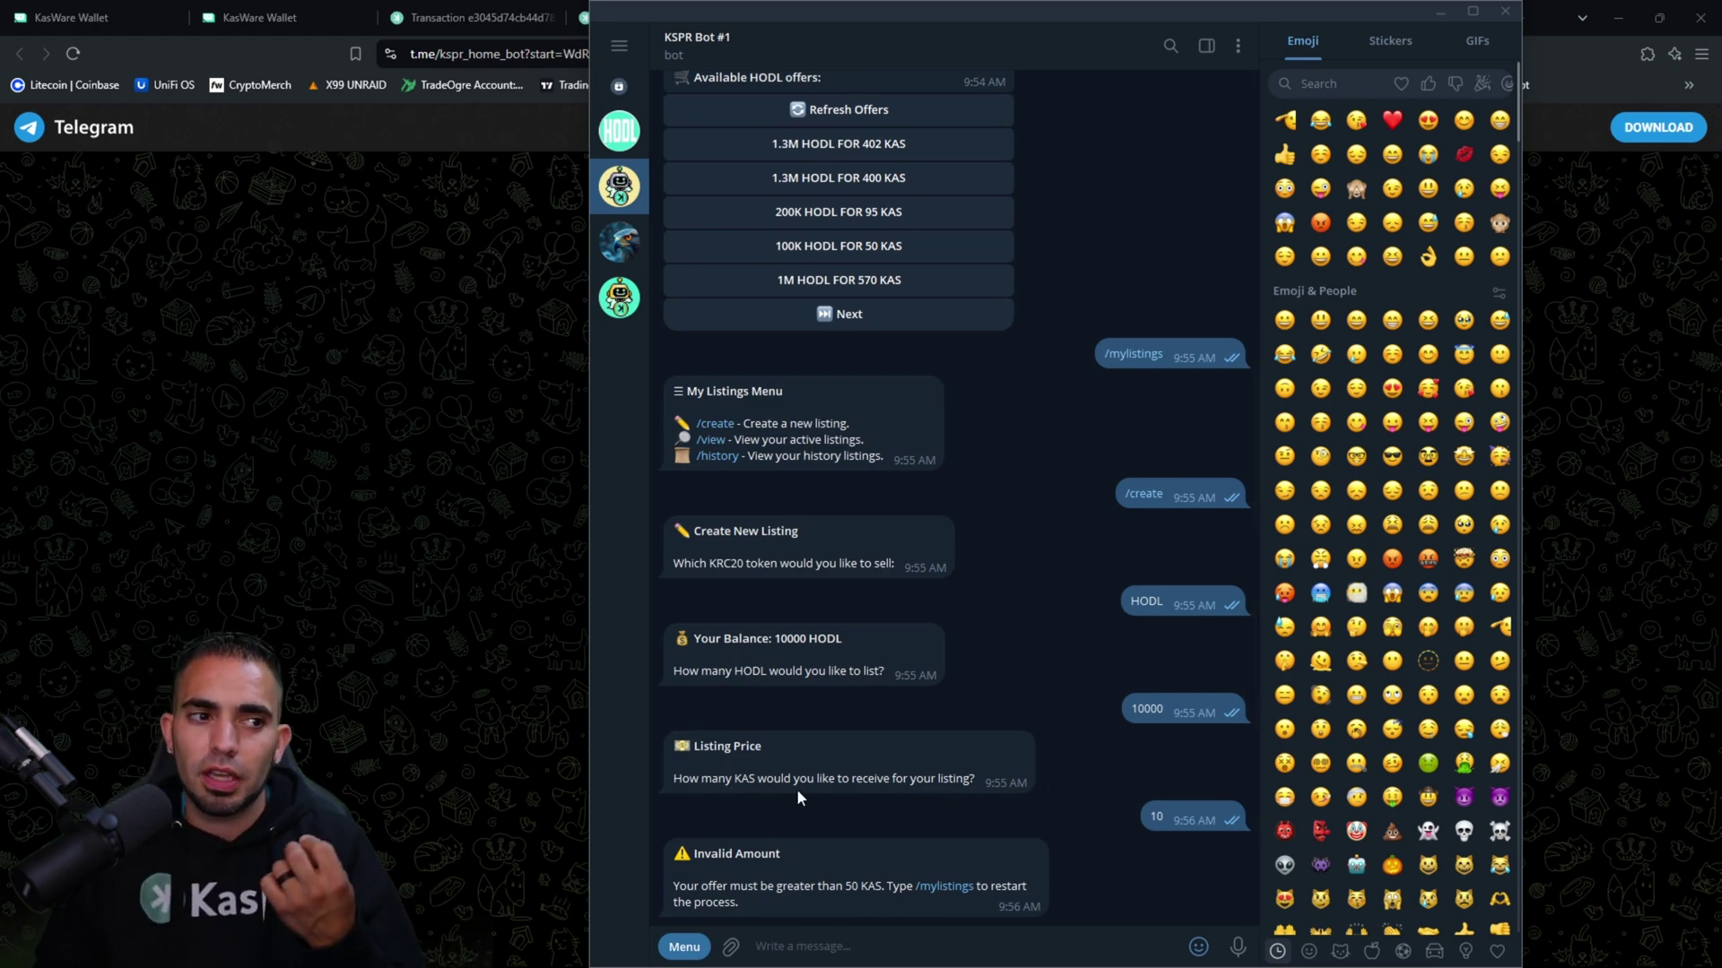
{"action": "mouse_move", "coordinate": [860, 877]}
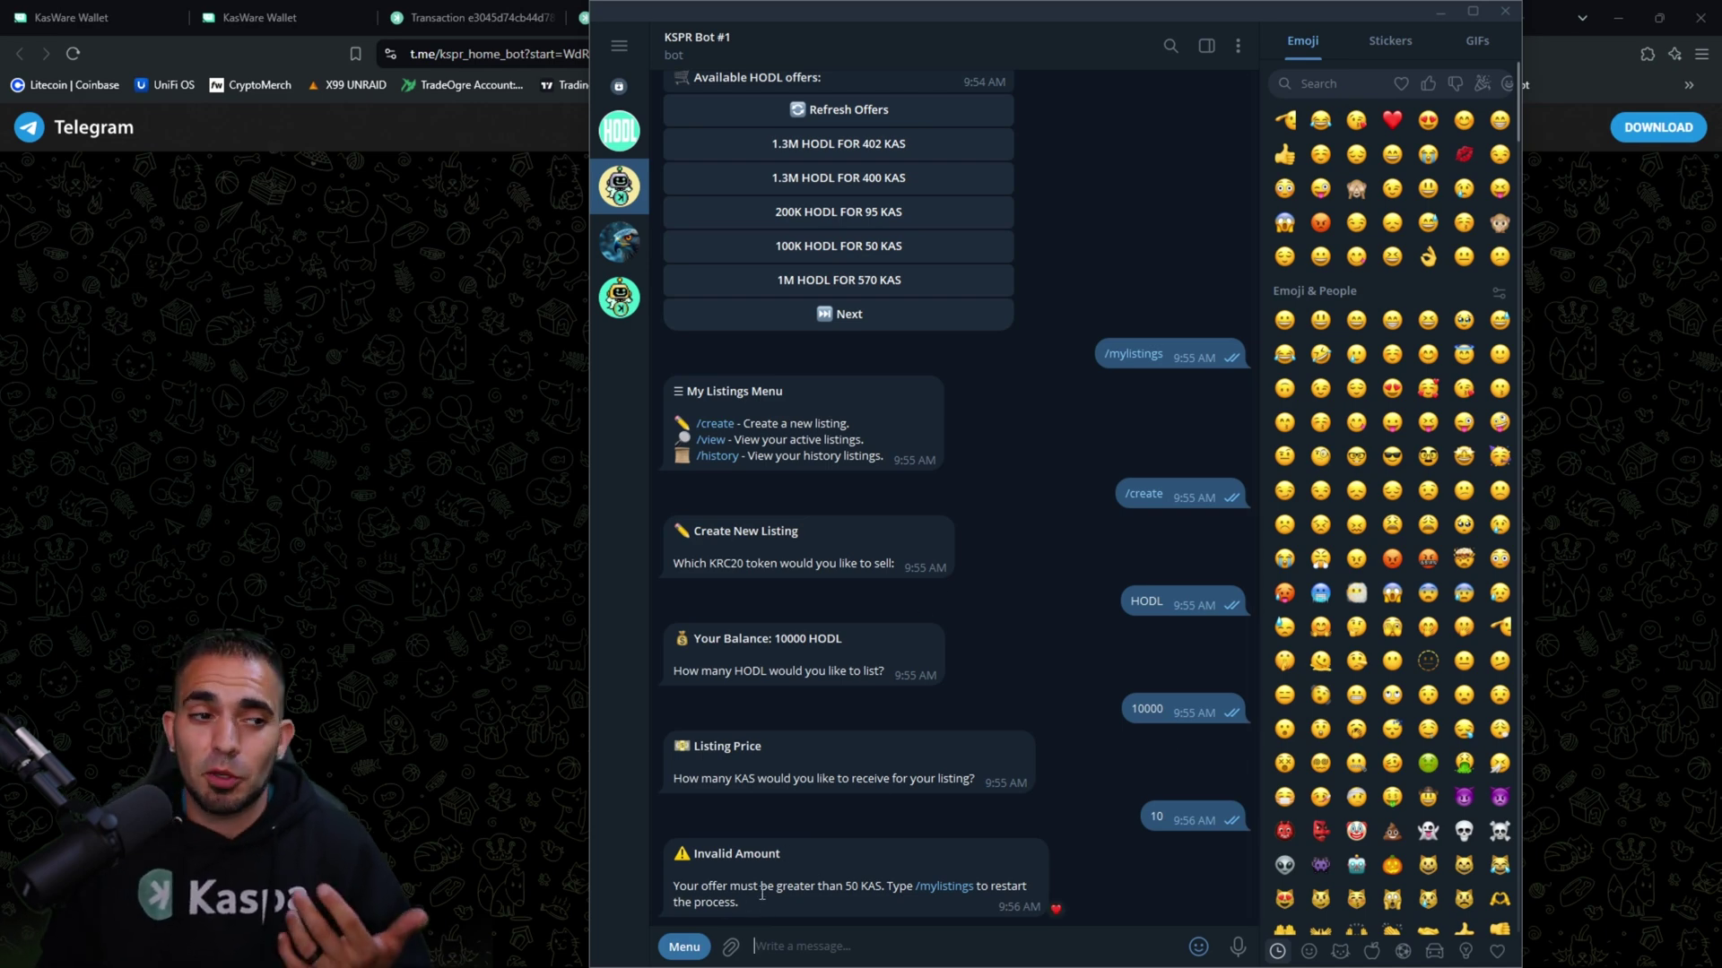
Step: Toggle a heart reaction on the Invalid Amount message and copy the KSPR Bot's wallet address
{"action": "double_click", "coordinate": [910, 916]}
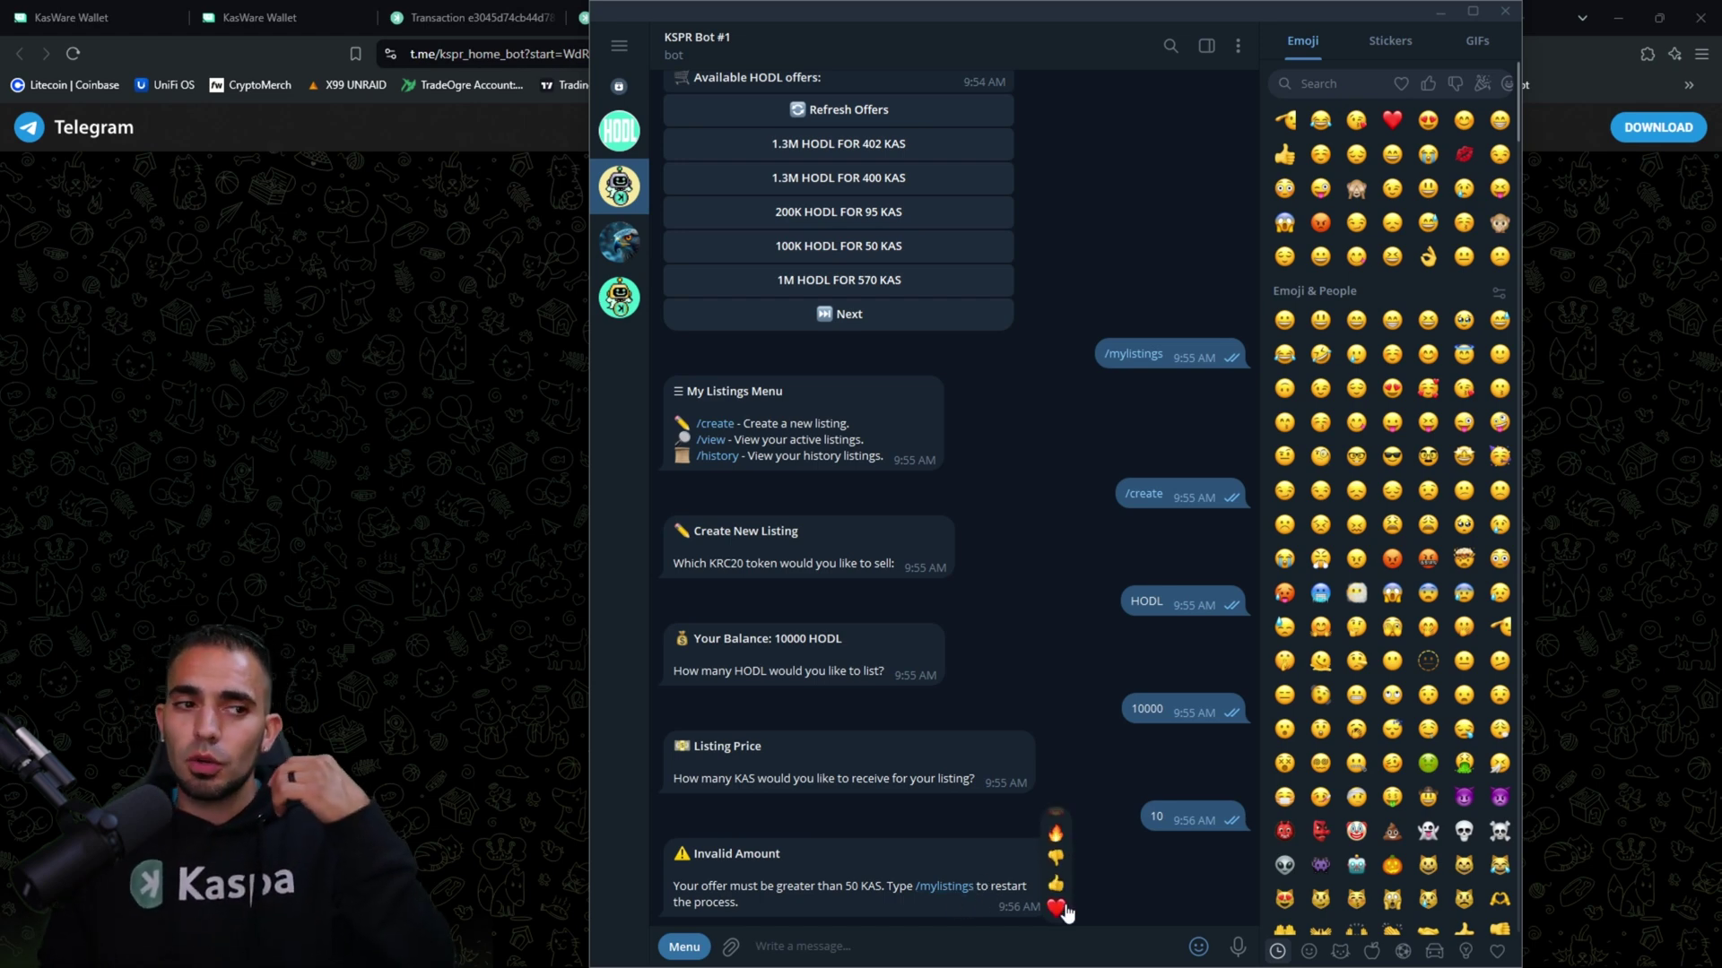
{"action": "left_click", "coordinate": [1056, 908]}
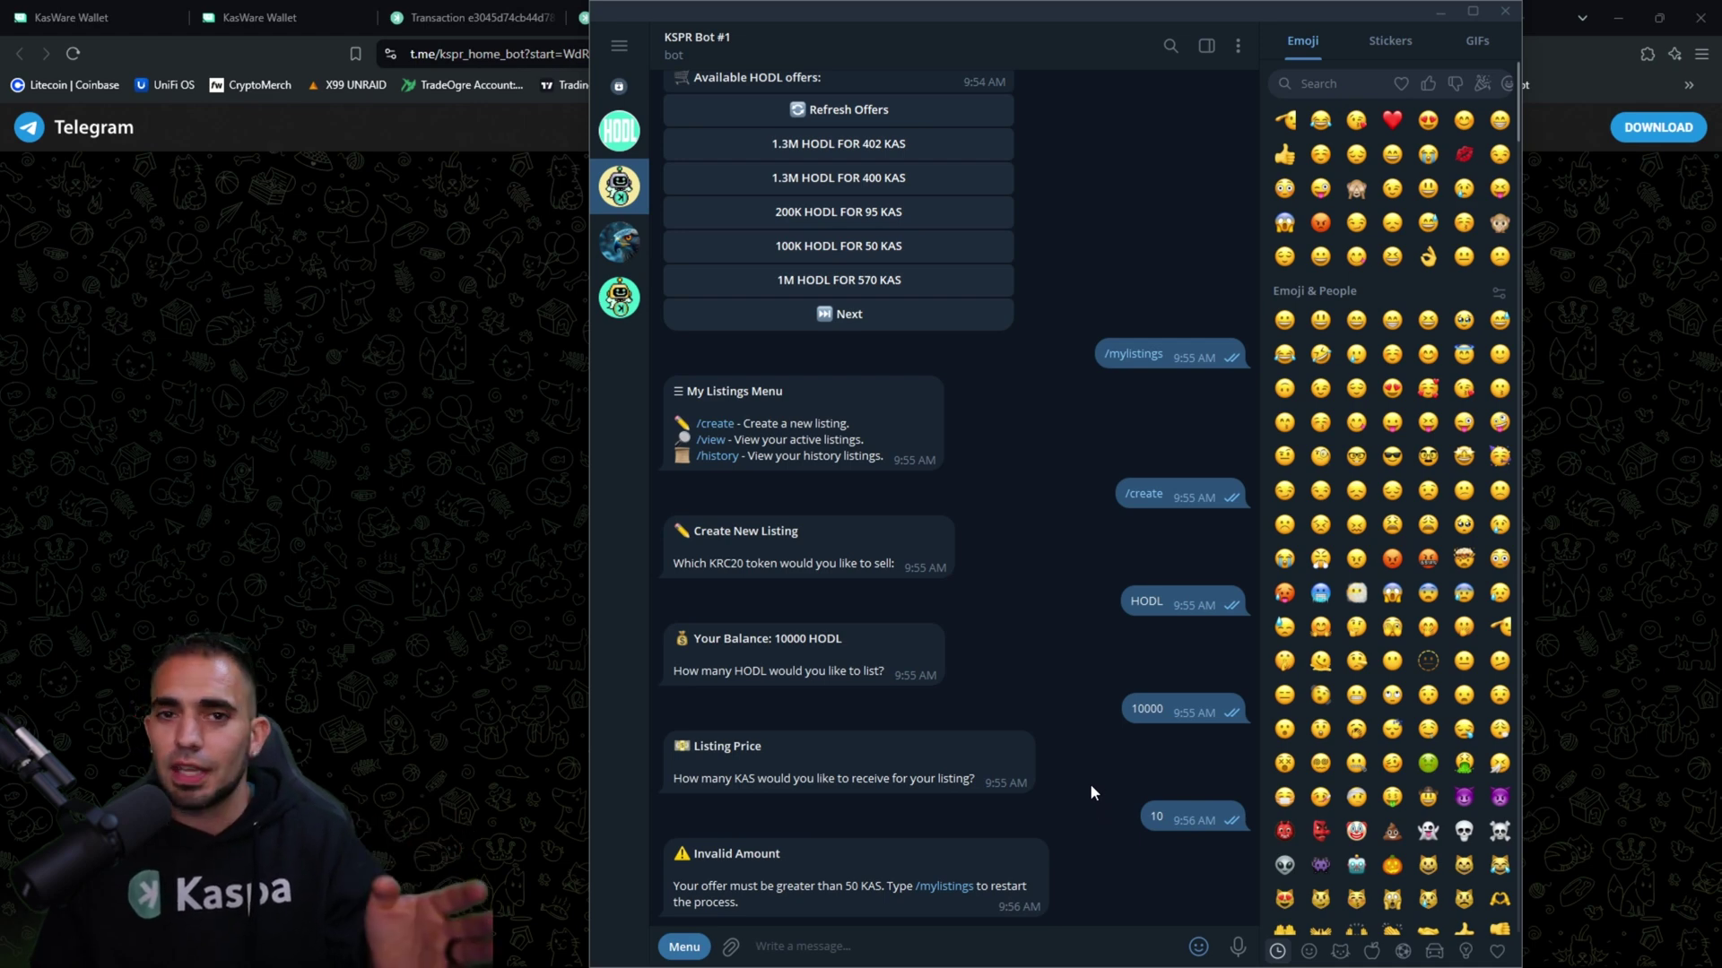
{"action": "scroll", "coordinate": [1089, 784], "scroll_direction": "up", "scroll_amount": 1}
{"action": "scroll", "coordinate": [1070, 821], "scroll_direction": "up", "scroll_amount": 2}
{"action": "scroll", "coordinate": [1070, 825], "scroll_direction": "up", "scroll_amount": 2}
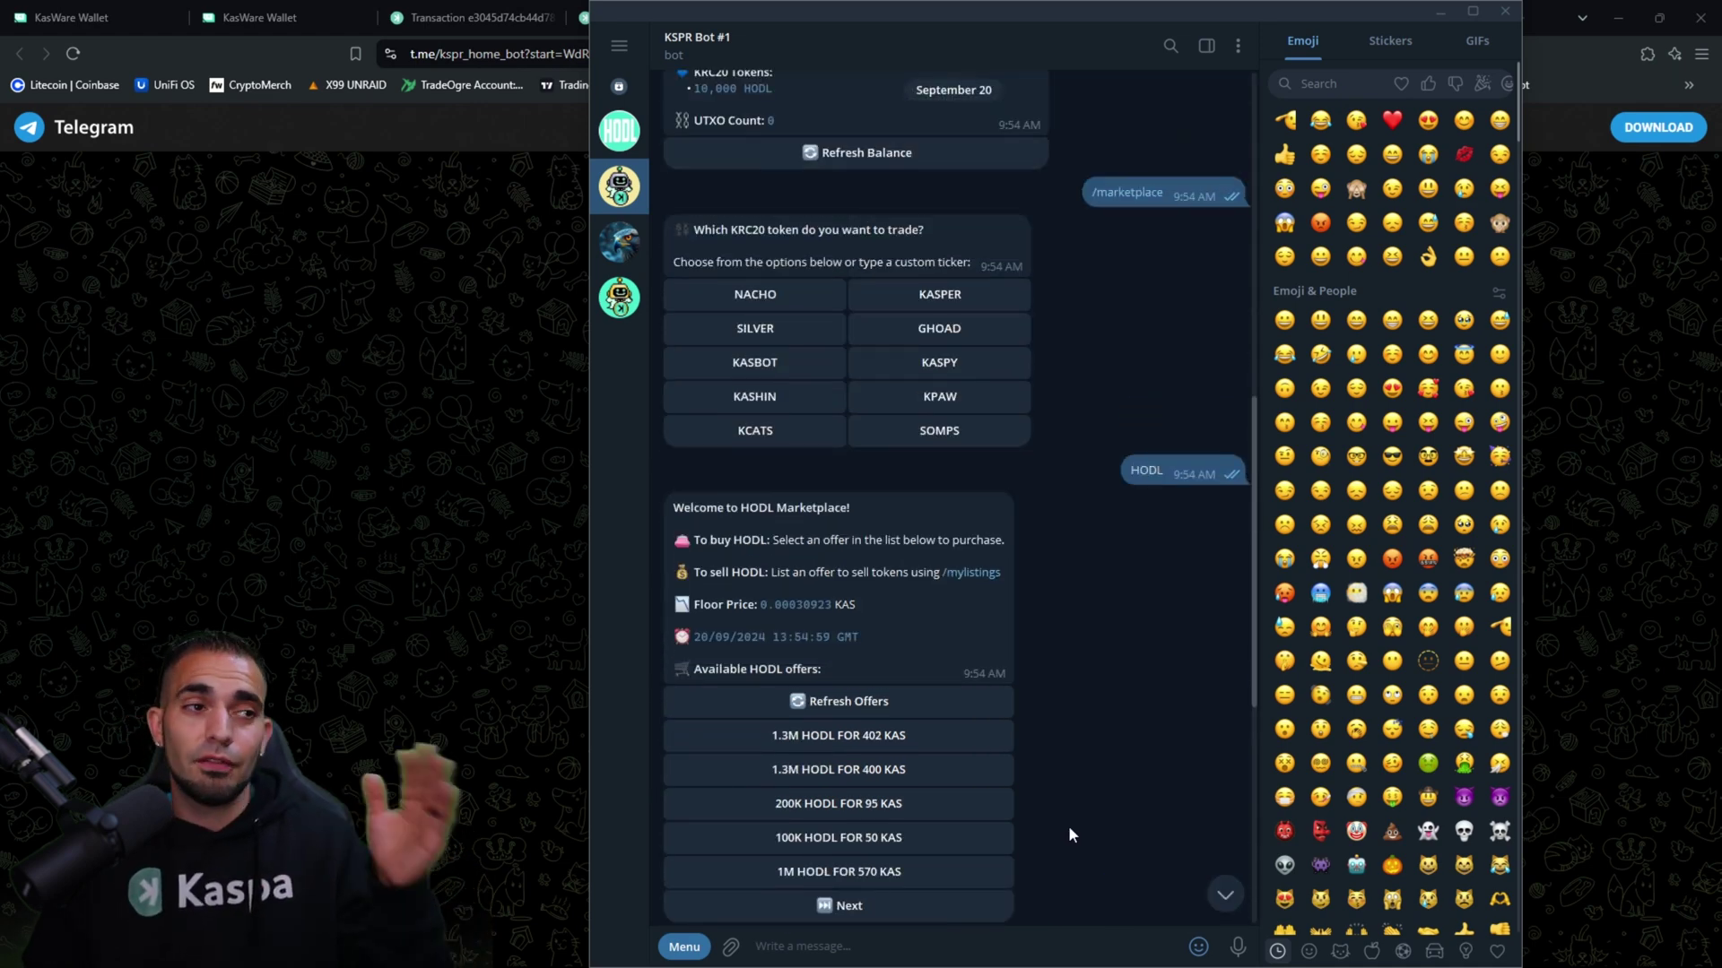
{"action": "scroll", "coordinate": [1069, 824], "scroll_direction": "up", "scroll_amount": 1}
{"action": "scroll", "coordinate": [1066, 826], "scroll_direction": "up", "scroll_amount": 2}
{"action": "scroll", "coordinate": [1069, 846], "scroll_direction": "up", "scroll_amount": 2}
{"action": "scroll", "coordinate": [1080, 851], "scroll_direction": "up", "scroll_amount": 1}
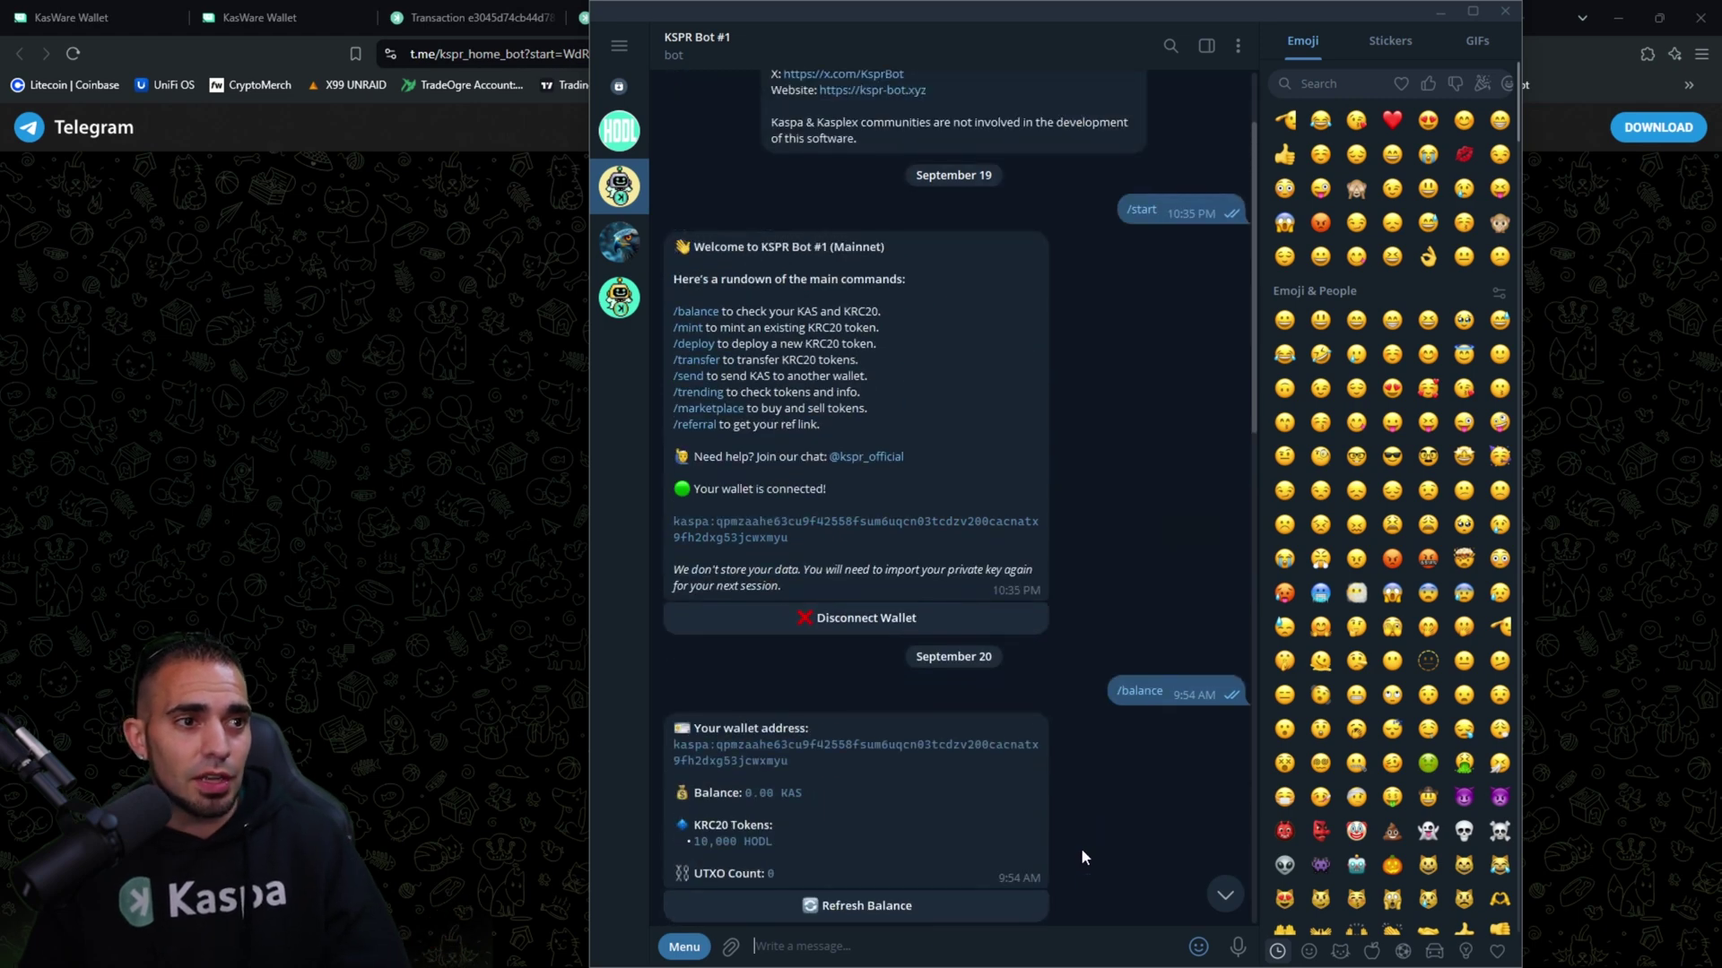
{"action": "left_click", "coordinate": [786, 766]}
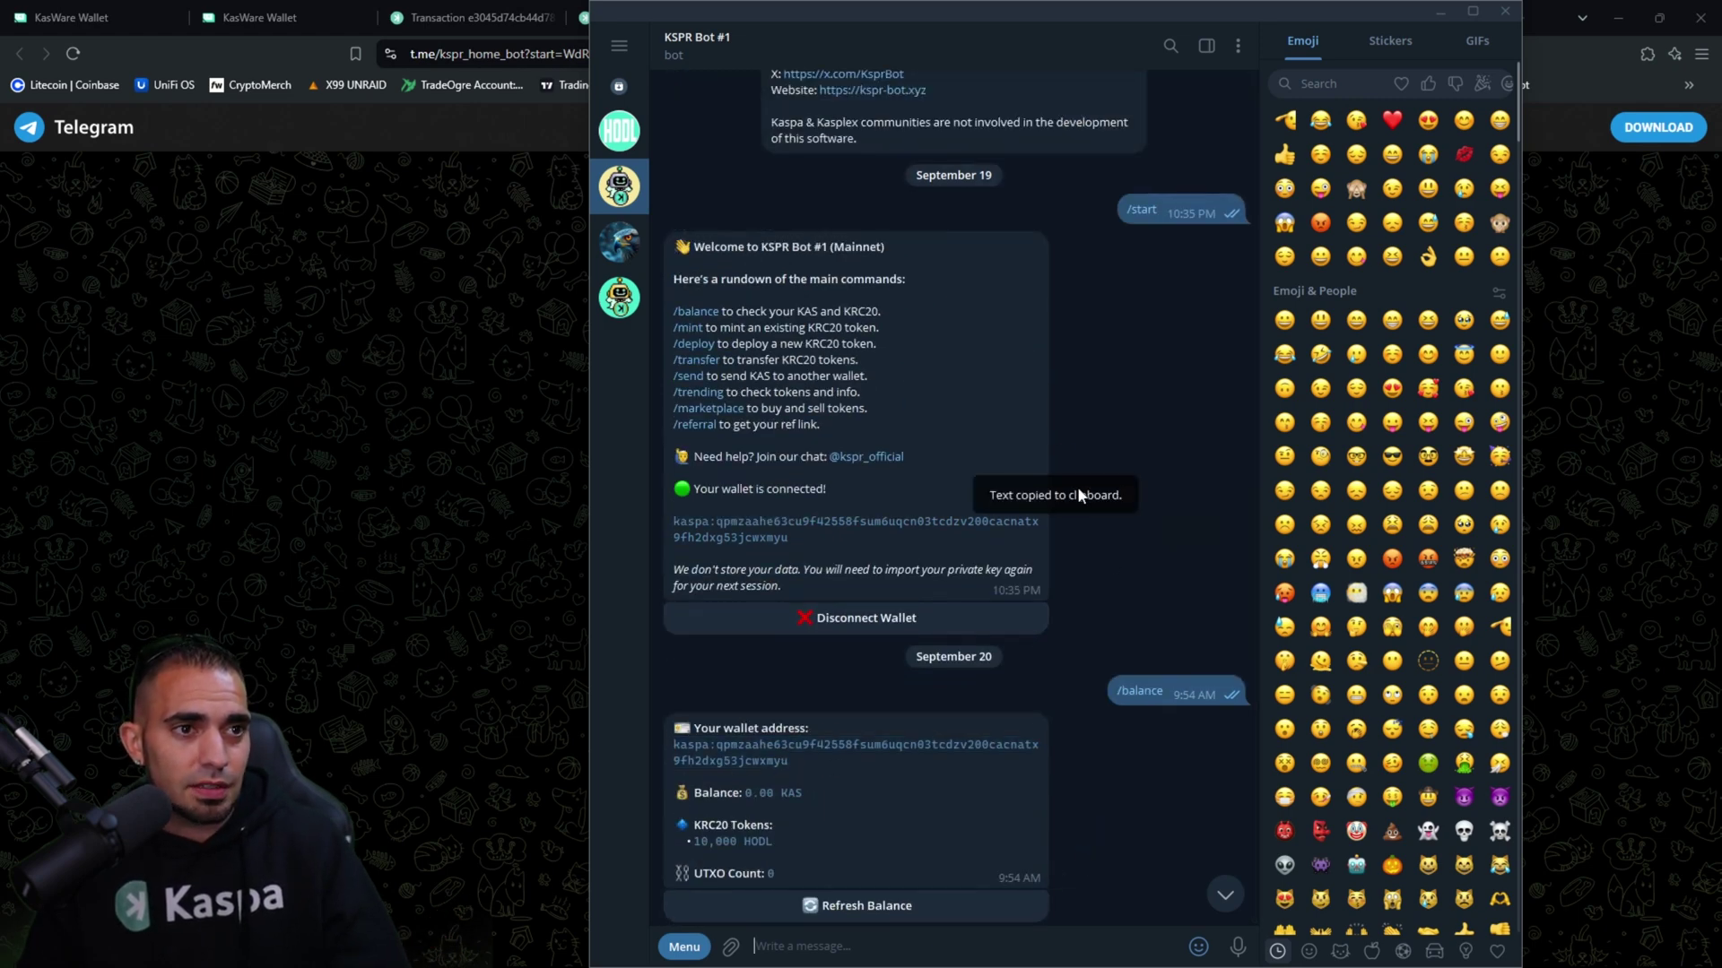
Step: Bring KasWare Wallet to the front and open the HODL token's page for sending
{"action": "left_click", "coordinate": [269, 19]}
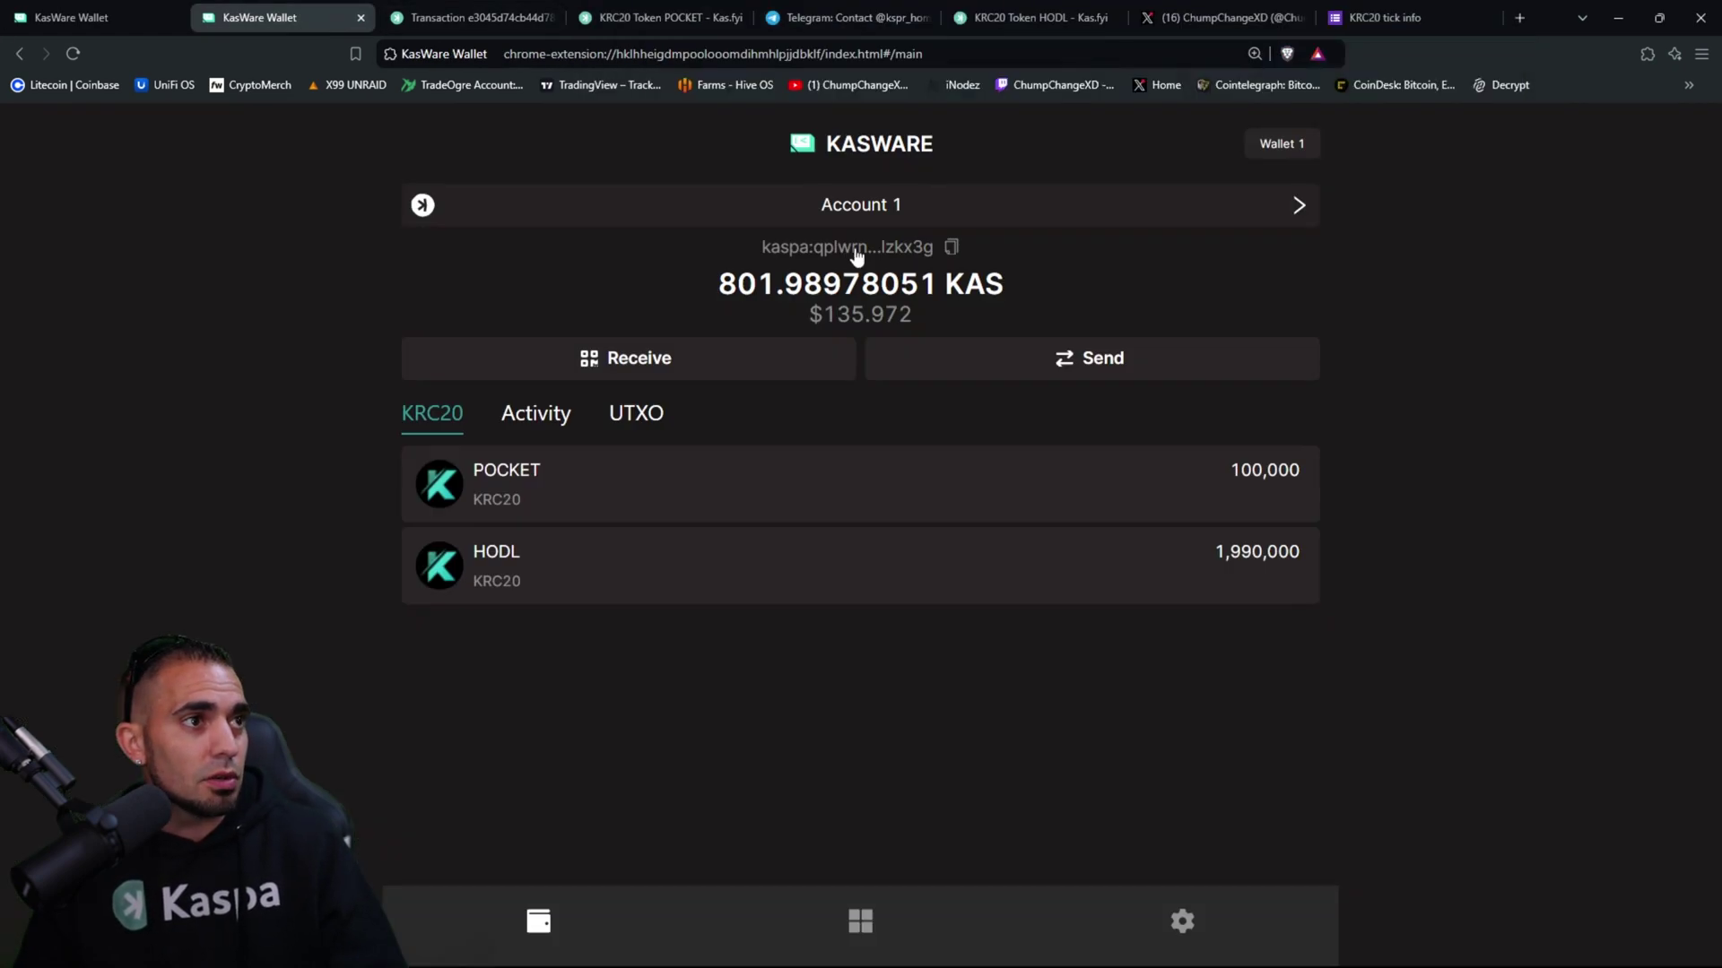
{"action": "left_click", "coordinate": [549, 570]}
Step: Transfer 40,000 HODL to the bot's pasted address, sign it and return to the overview
{"action": "left_click", "coordinate": [1021, 283]}
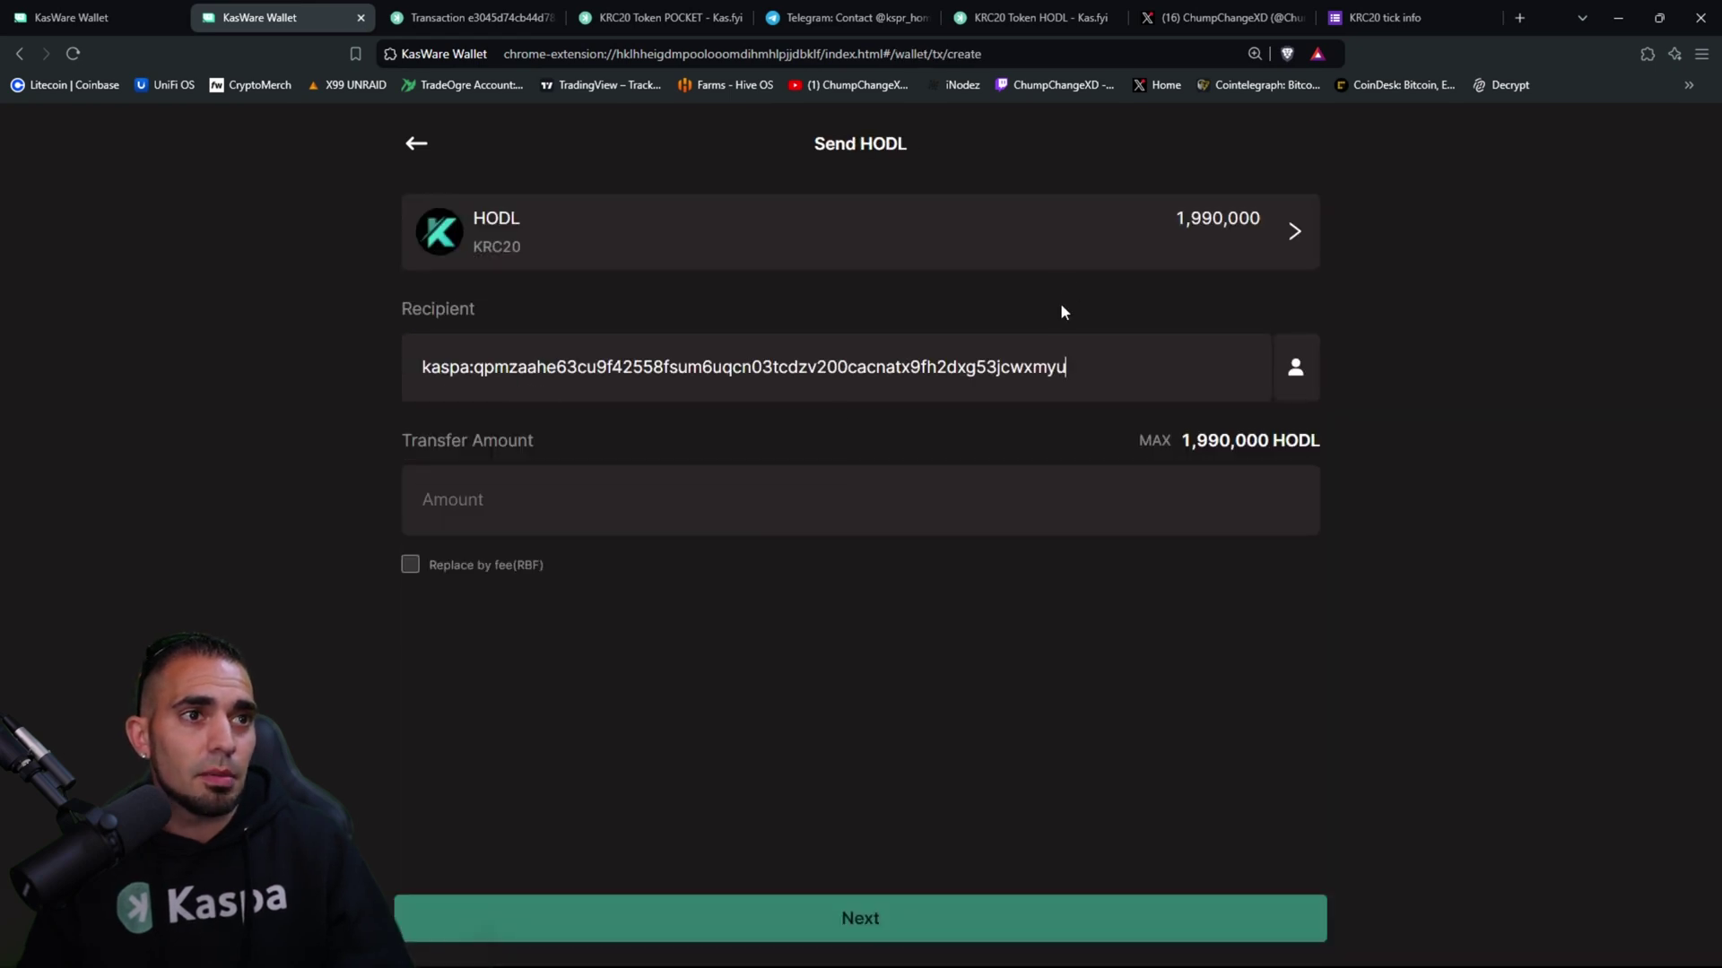
{"action": "left_click_drag", "start_coordinate": [1100, 405], "coordinate": [308, 386]}
{"action": "left_click", "coordinate": [691, 485]}
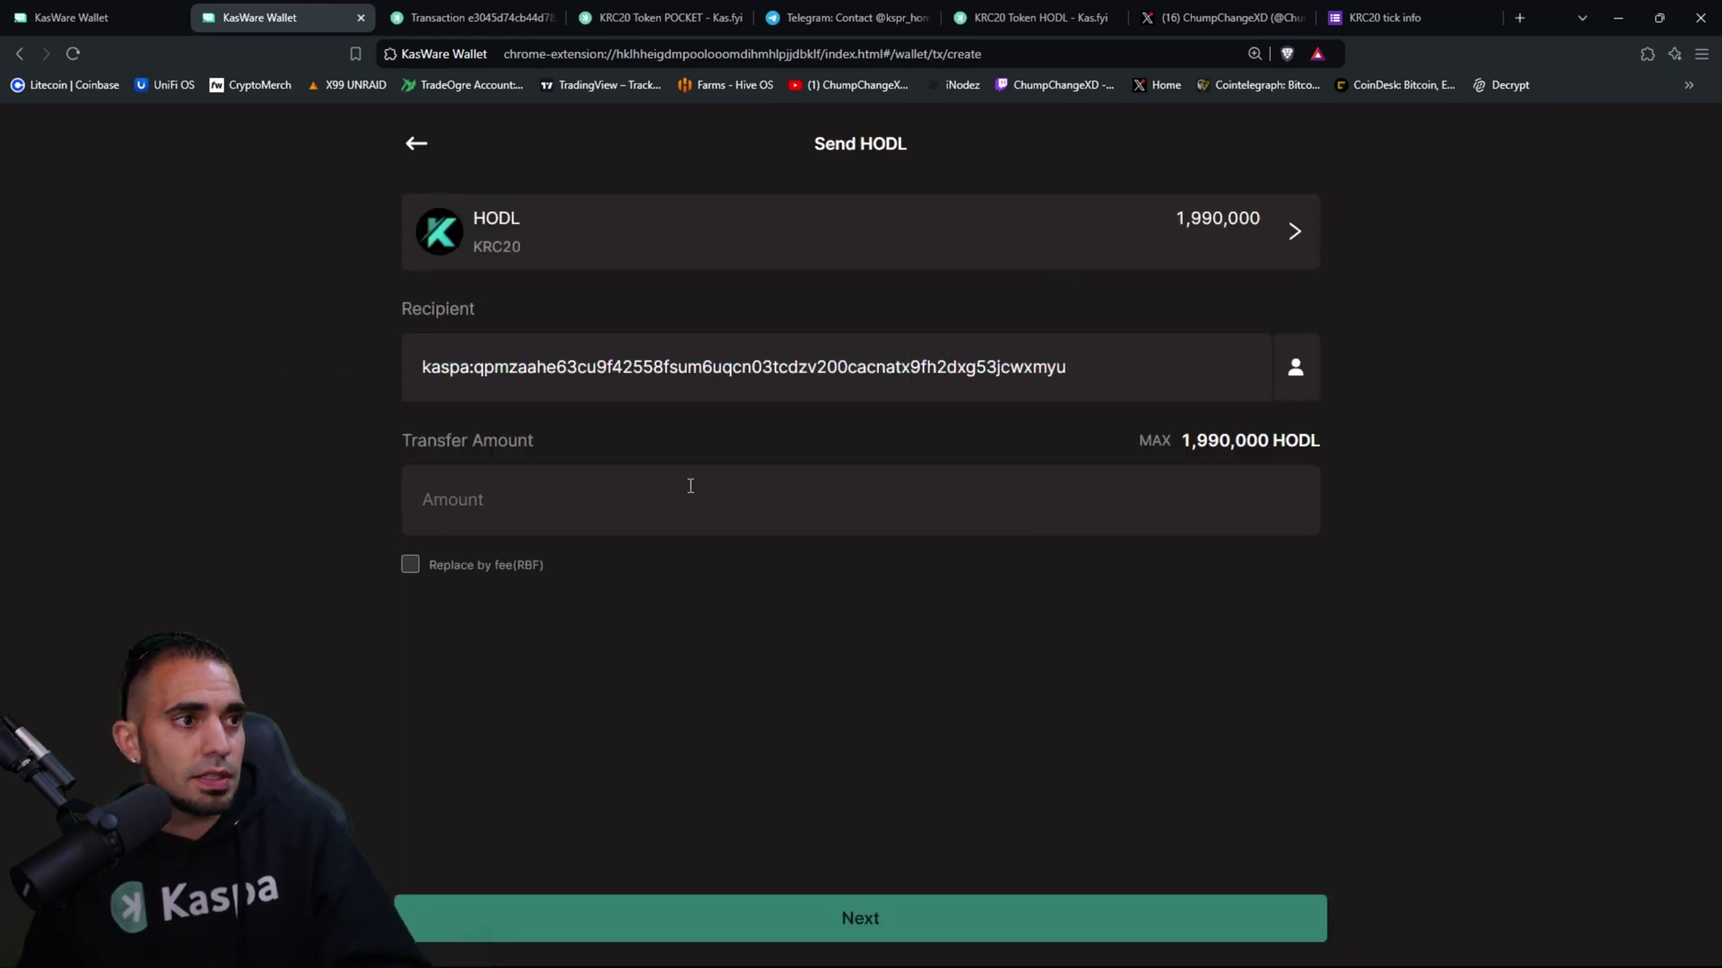
{"action": "type", "text": "40000"}
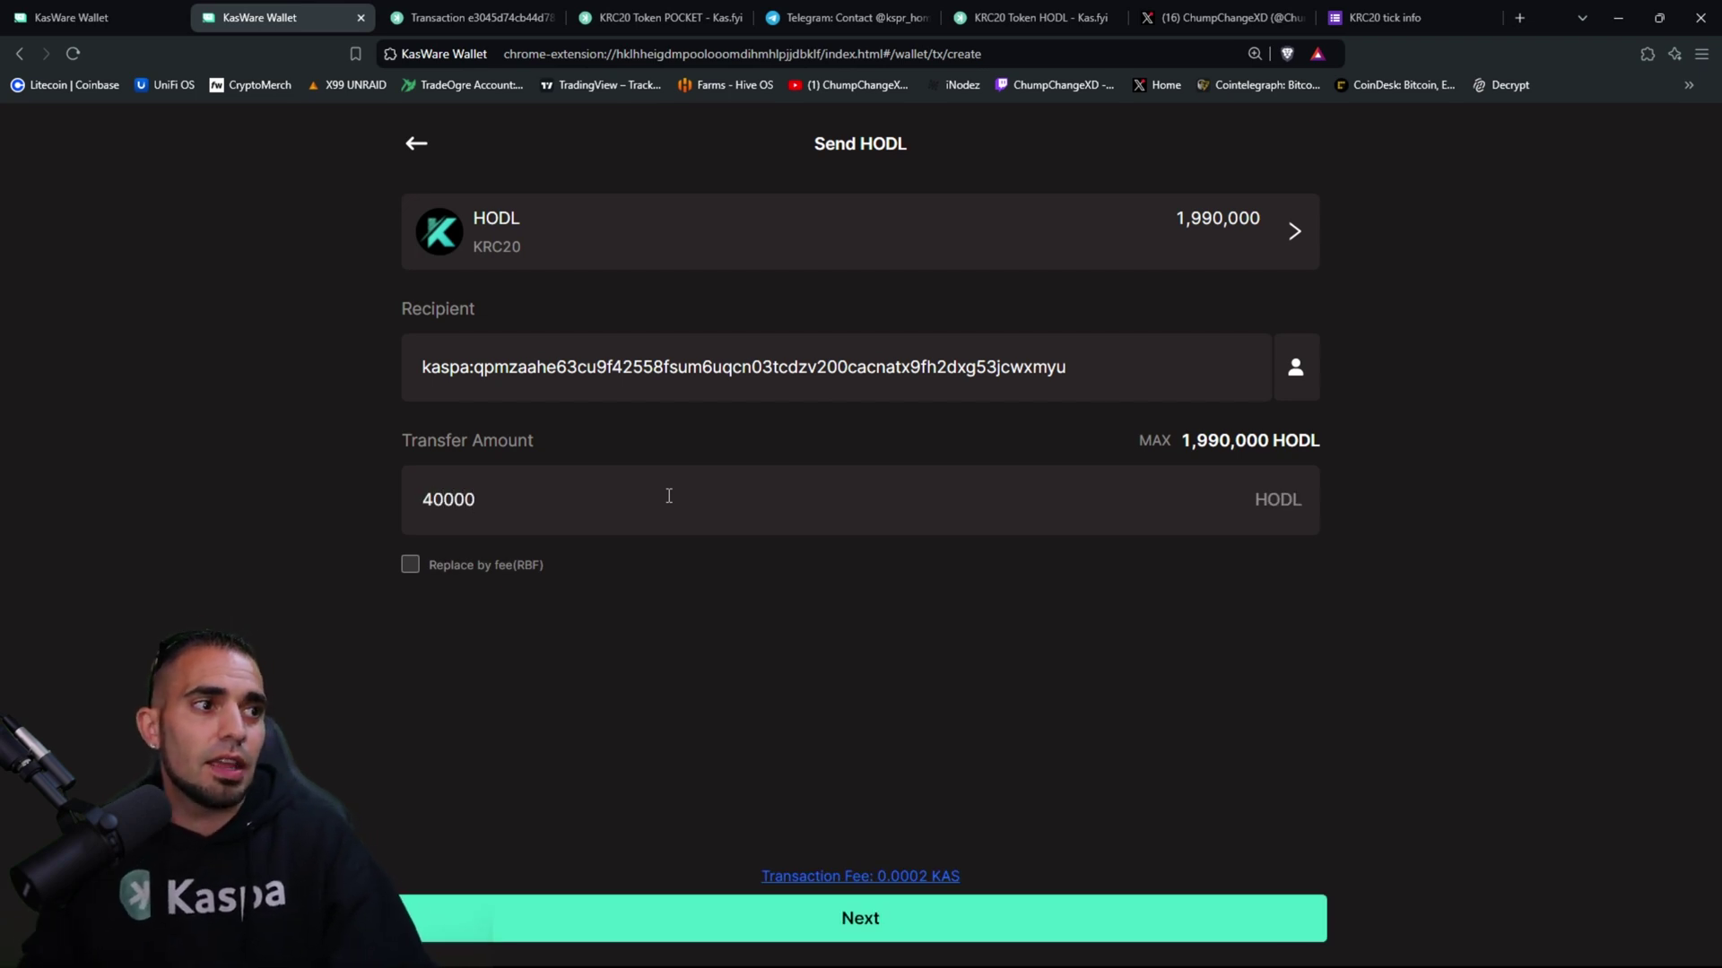
{"action": "left_click", "coordinate": [866, 916]}
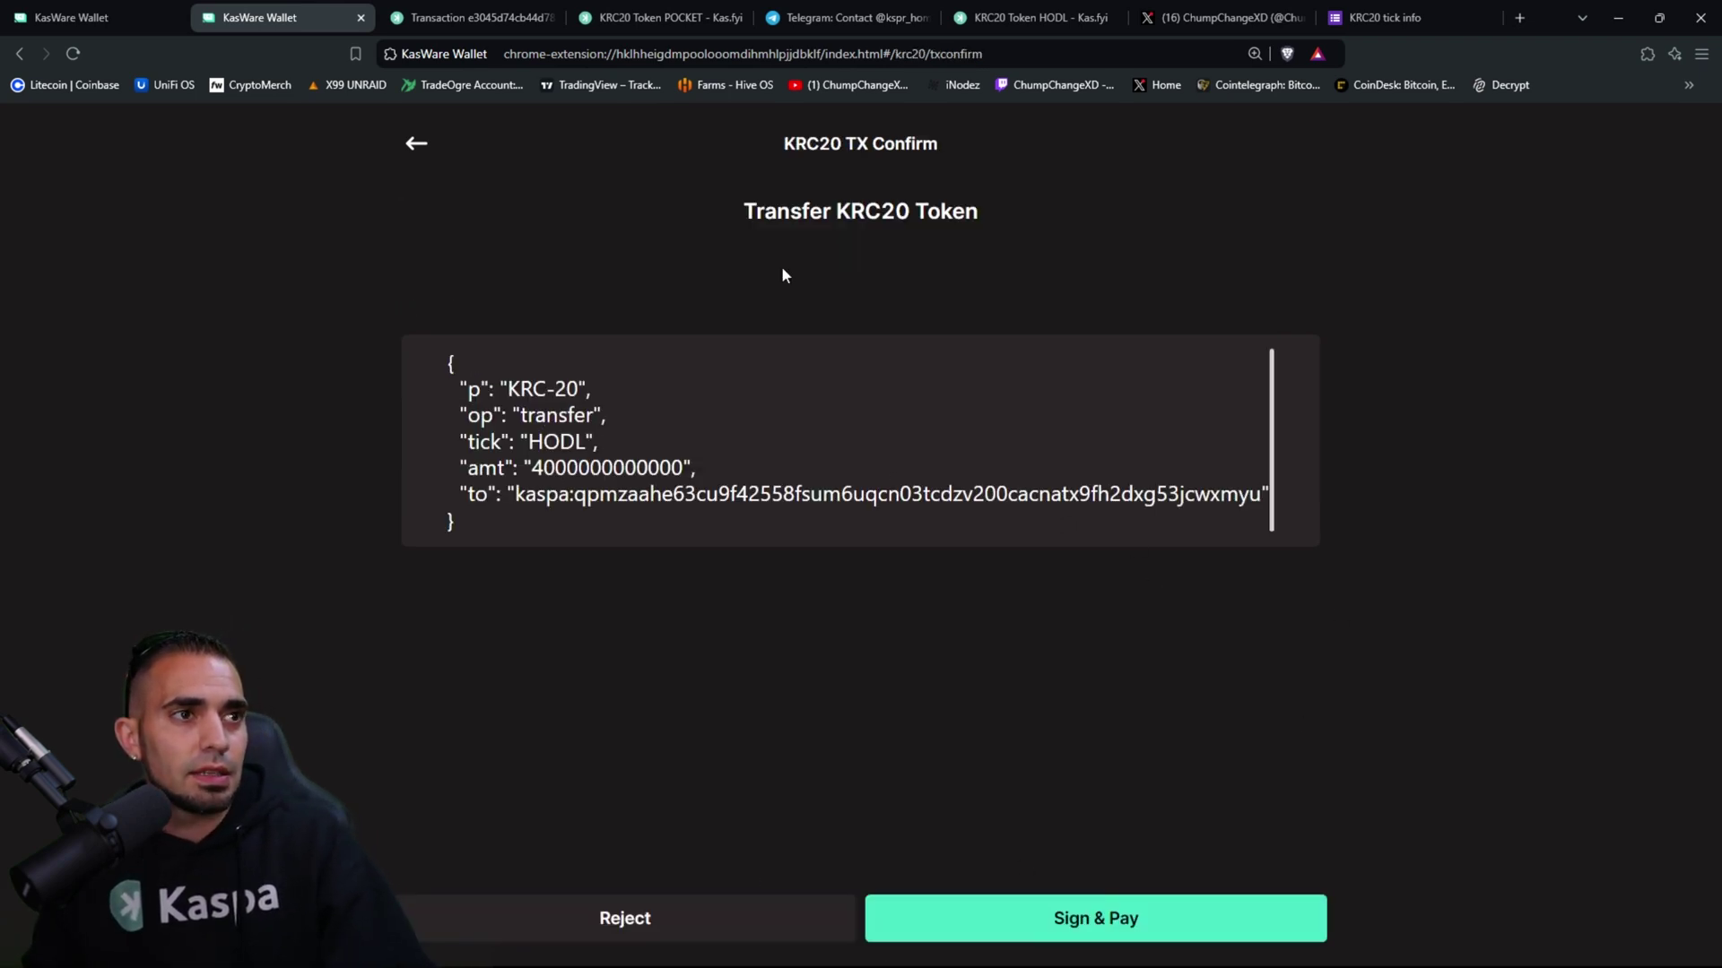
{"action": "left_click", "coordinate": [1180, 938]}
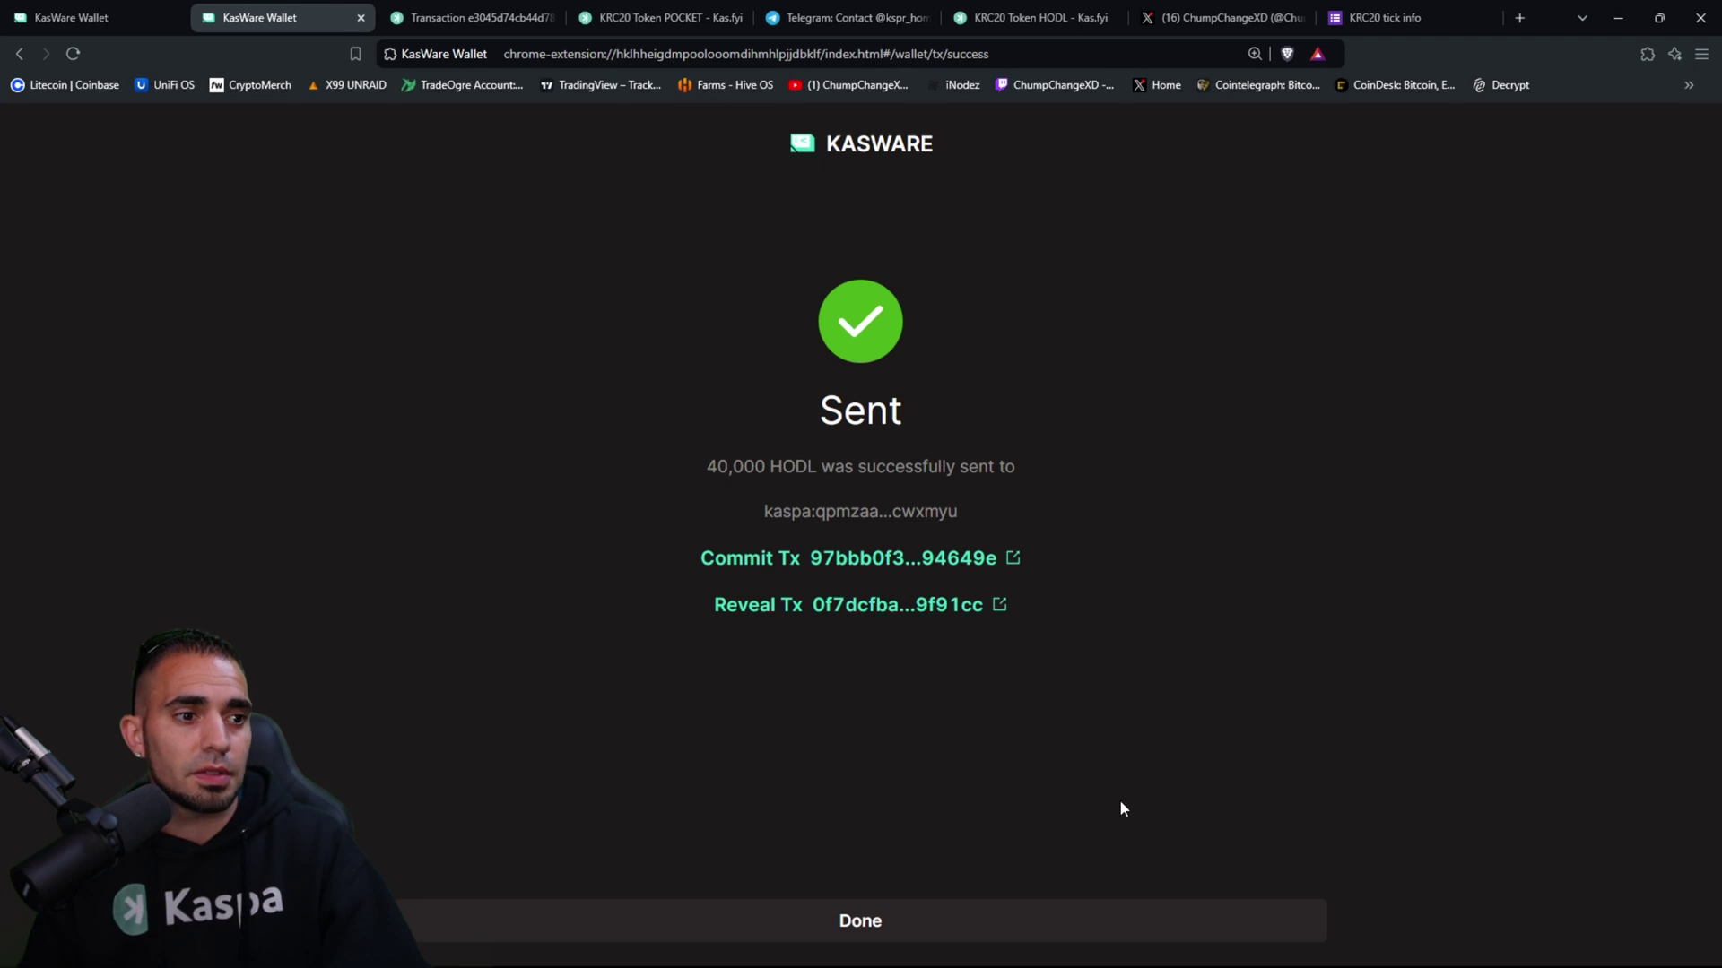
{"action": "left_click", "coordinate": [998, 926]}
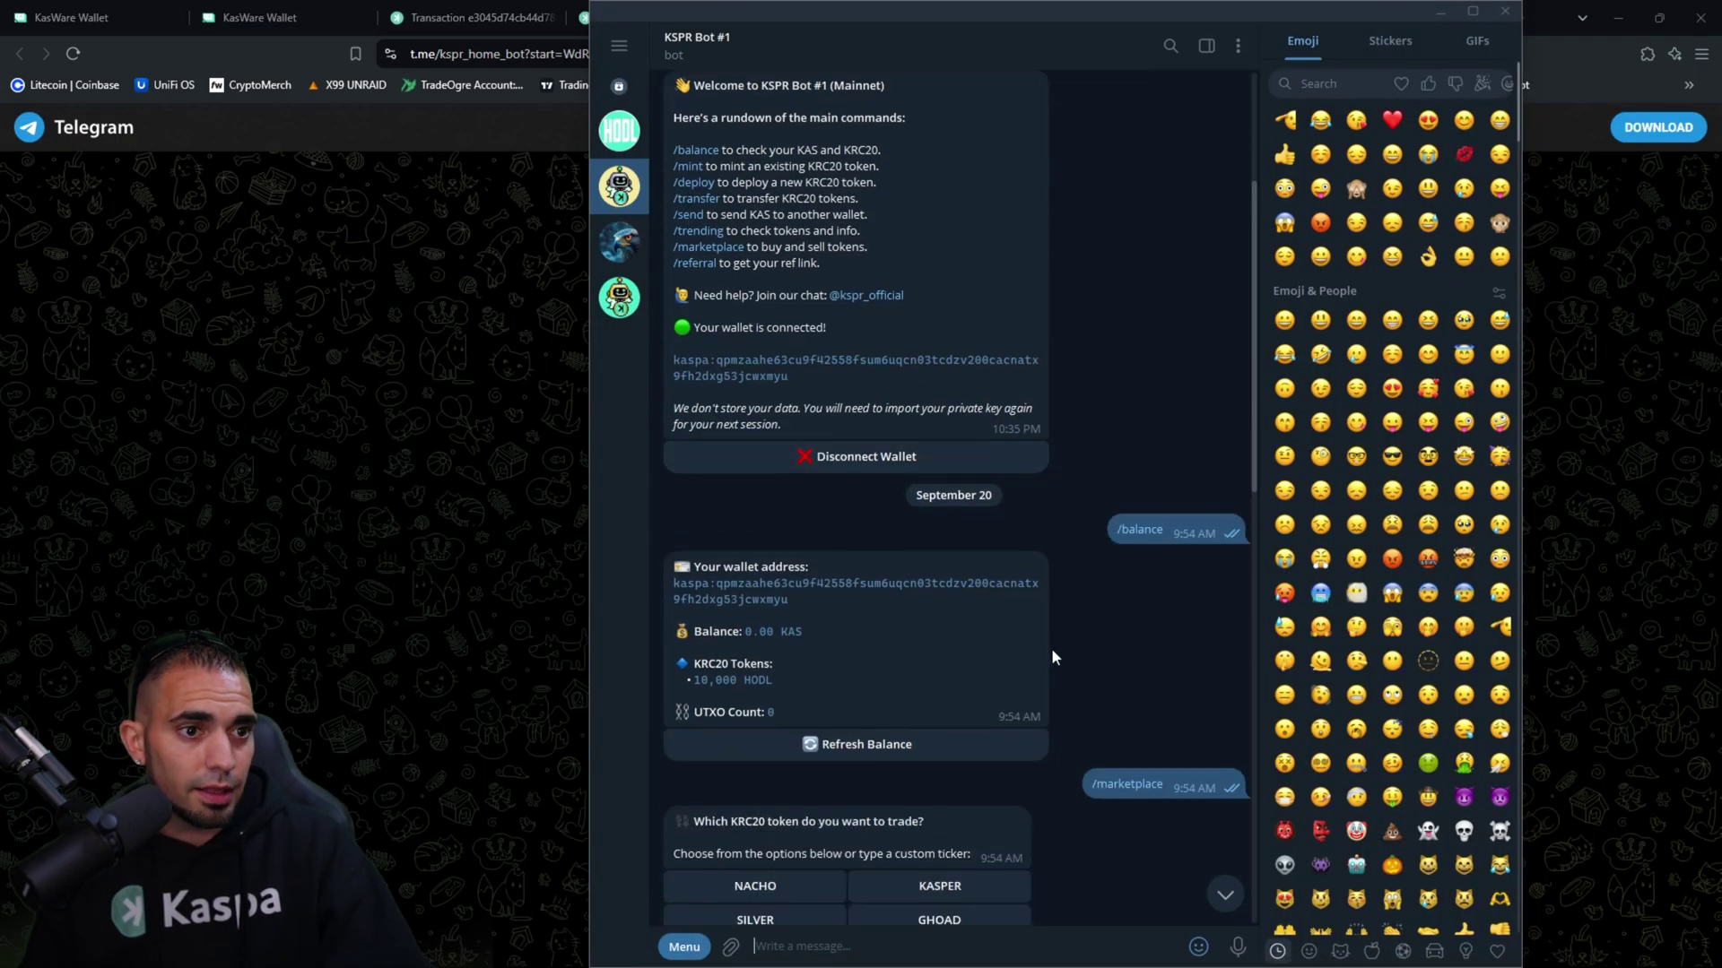
{"action": "scroll", "coordinate": [1051, 647], "scroll_direction": "down", "scroll_amount": 4}
{"action": "scroll", "coordinate": [1083, 692], "scroll_direction": "up", "scroll_amount": 2}
{"action": "scroll", "coordinate": [1086, 638], "scroll_direction": "up", "scroll_amount": 3}
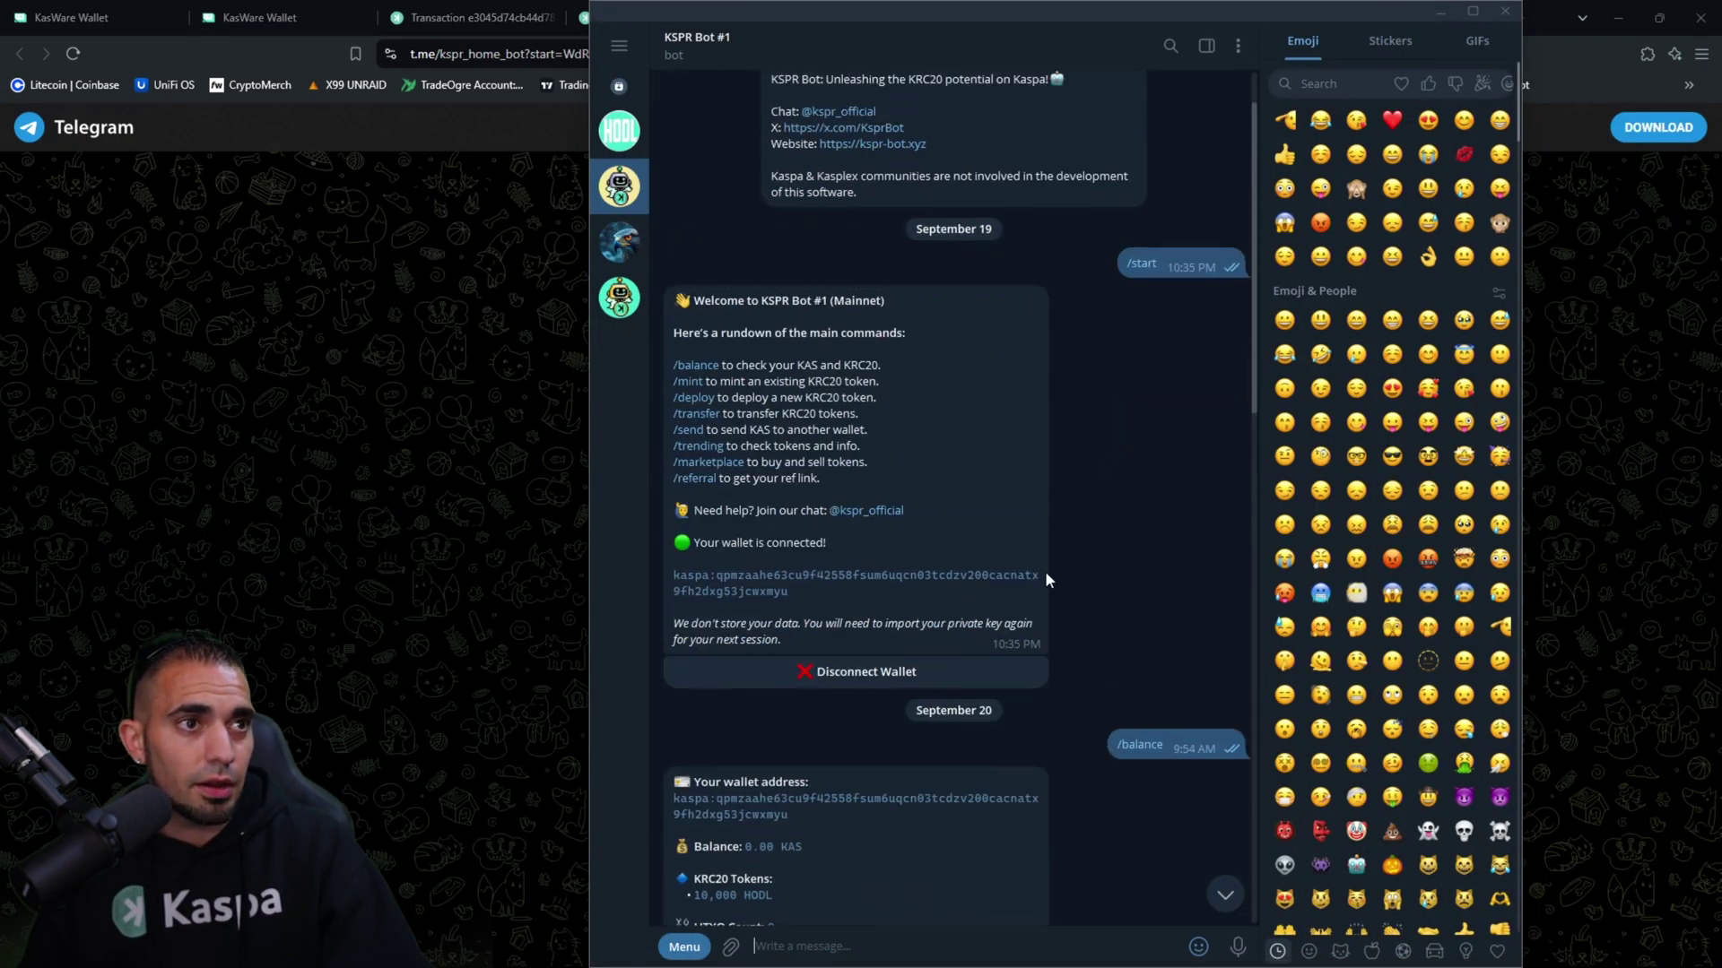
{"action": "scroll", "coordinate": [1076, 661], "scroll_direction": "down", "scroll_amount": 8}
{"action": "scroll", "coordinate": [1078, 660], "scroll_direction": "down", "scroll_amount": 2}
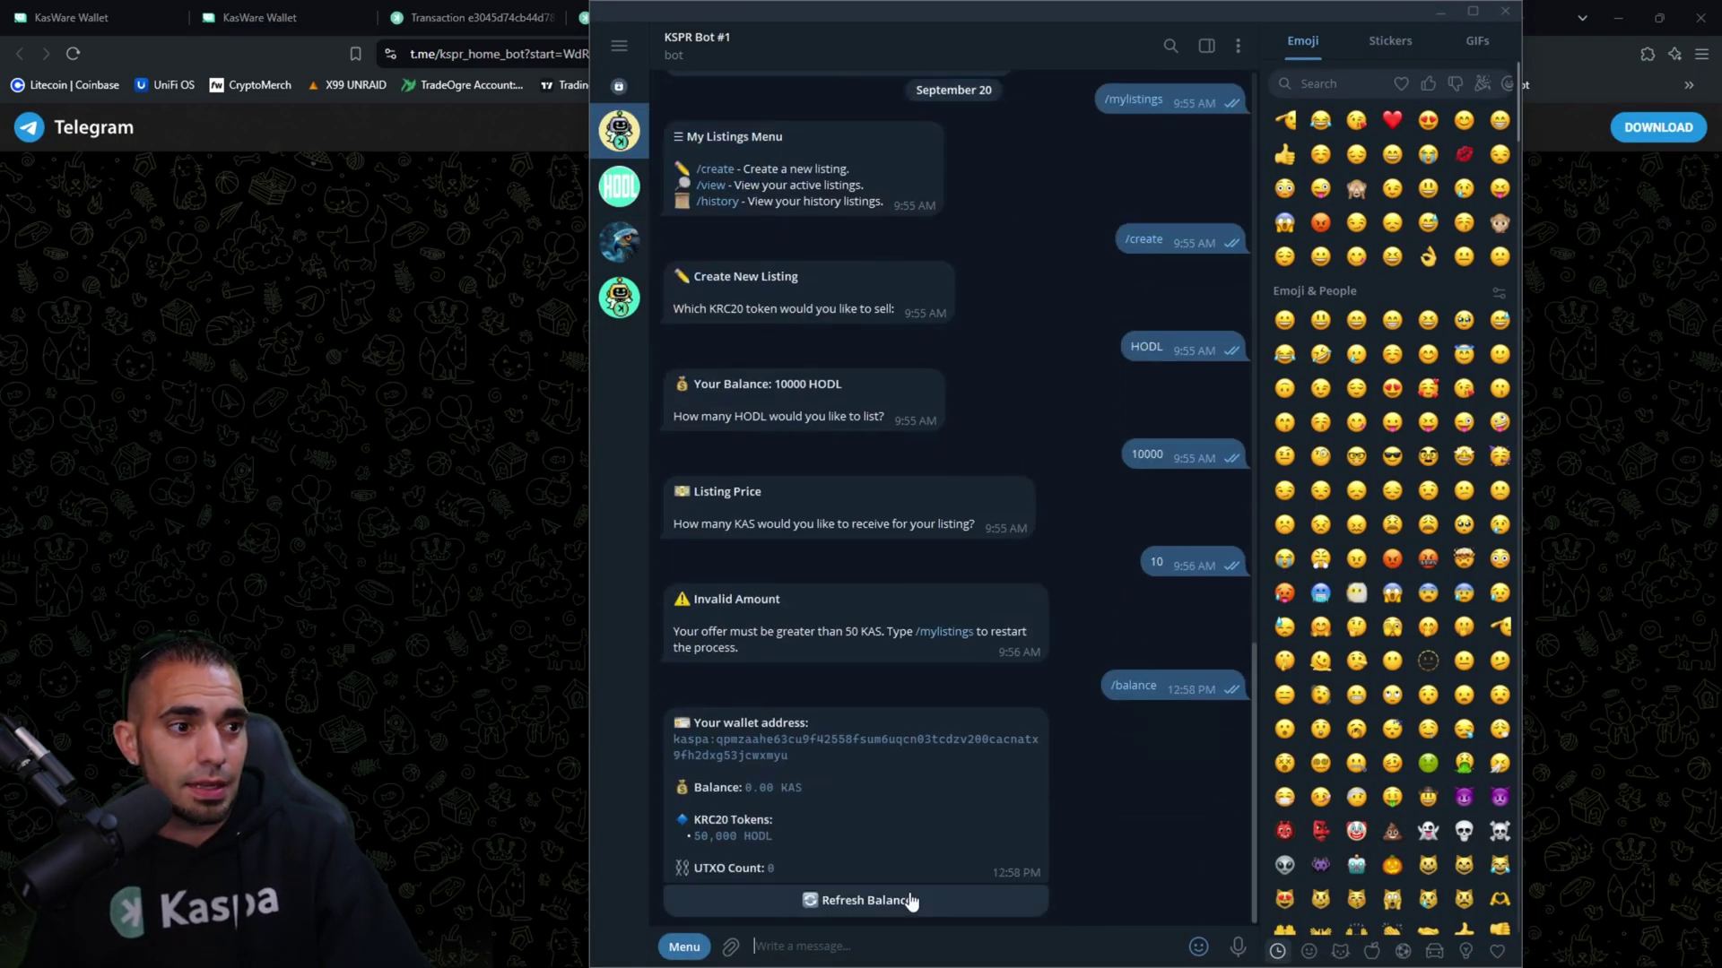
Step: Check the bot's 50,000 HODL balance line, copy its wallet address and go back to KasWare
{"action": "left_click_drag", "start_coordinate": [761, 843], "coordinate": [833, 859]}
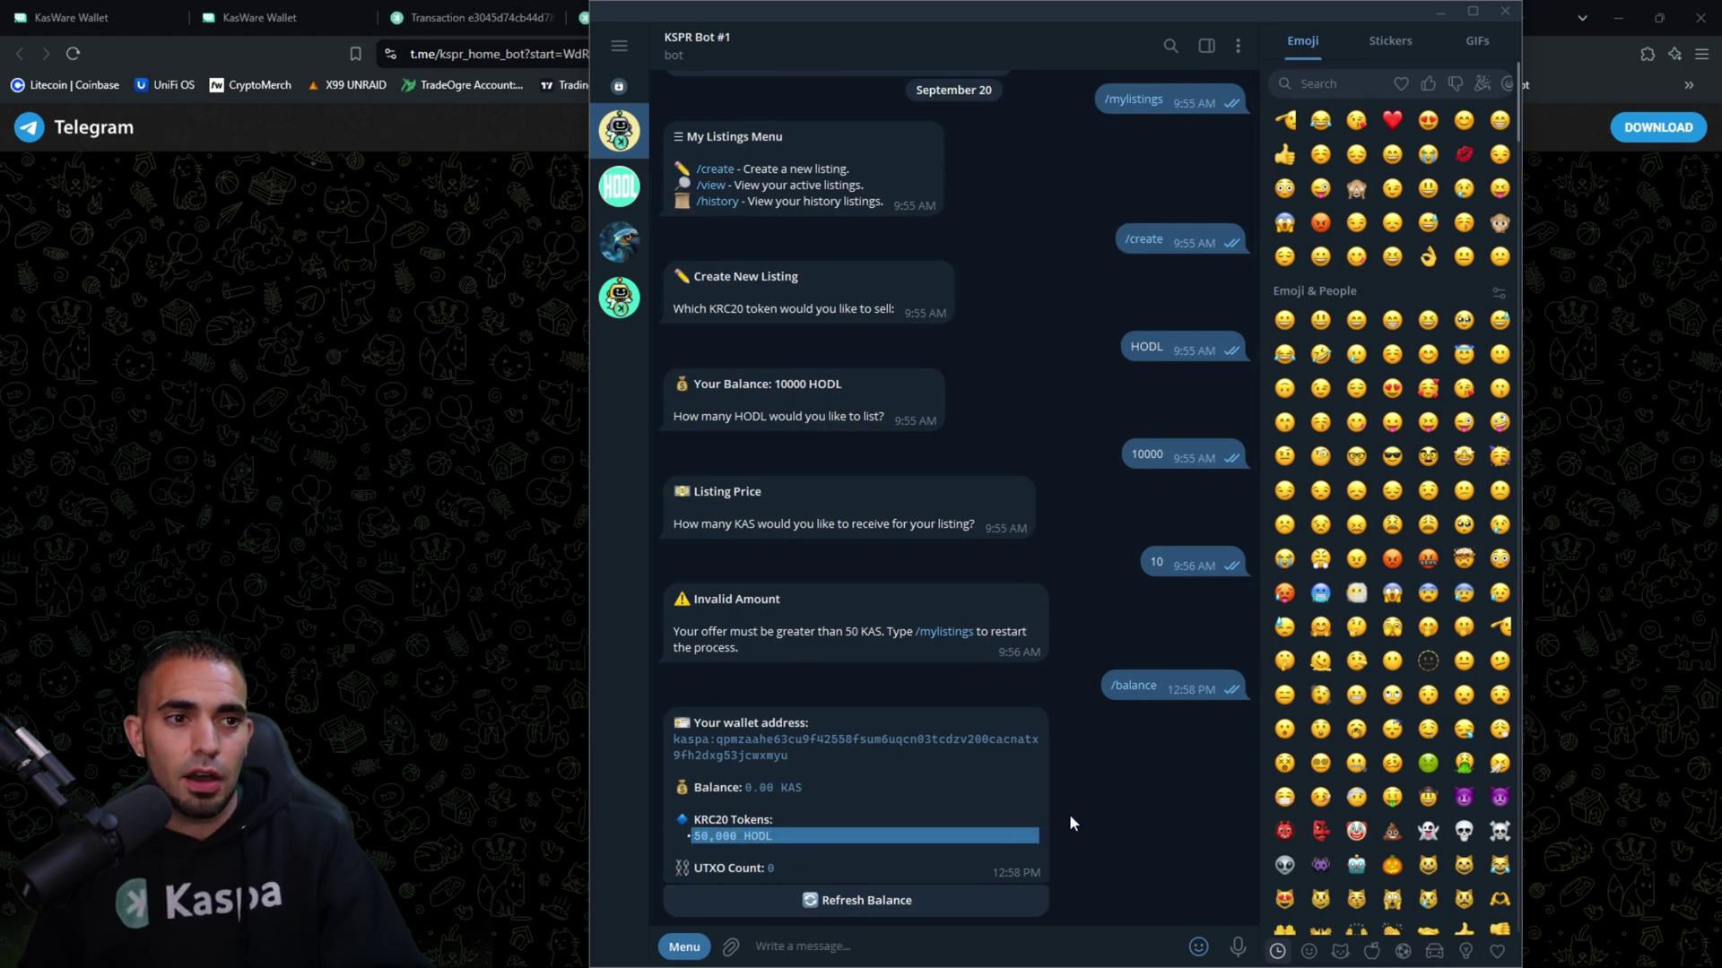
{"action": "mouse_move", "coordinate": [862, 953]}
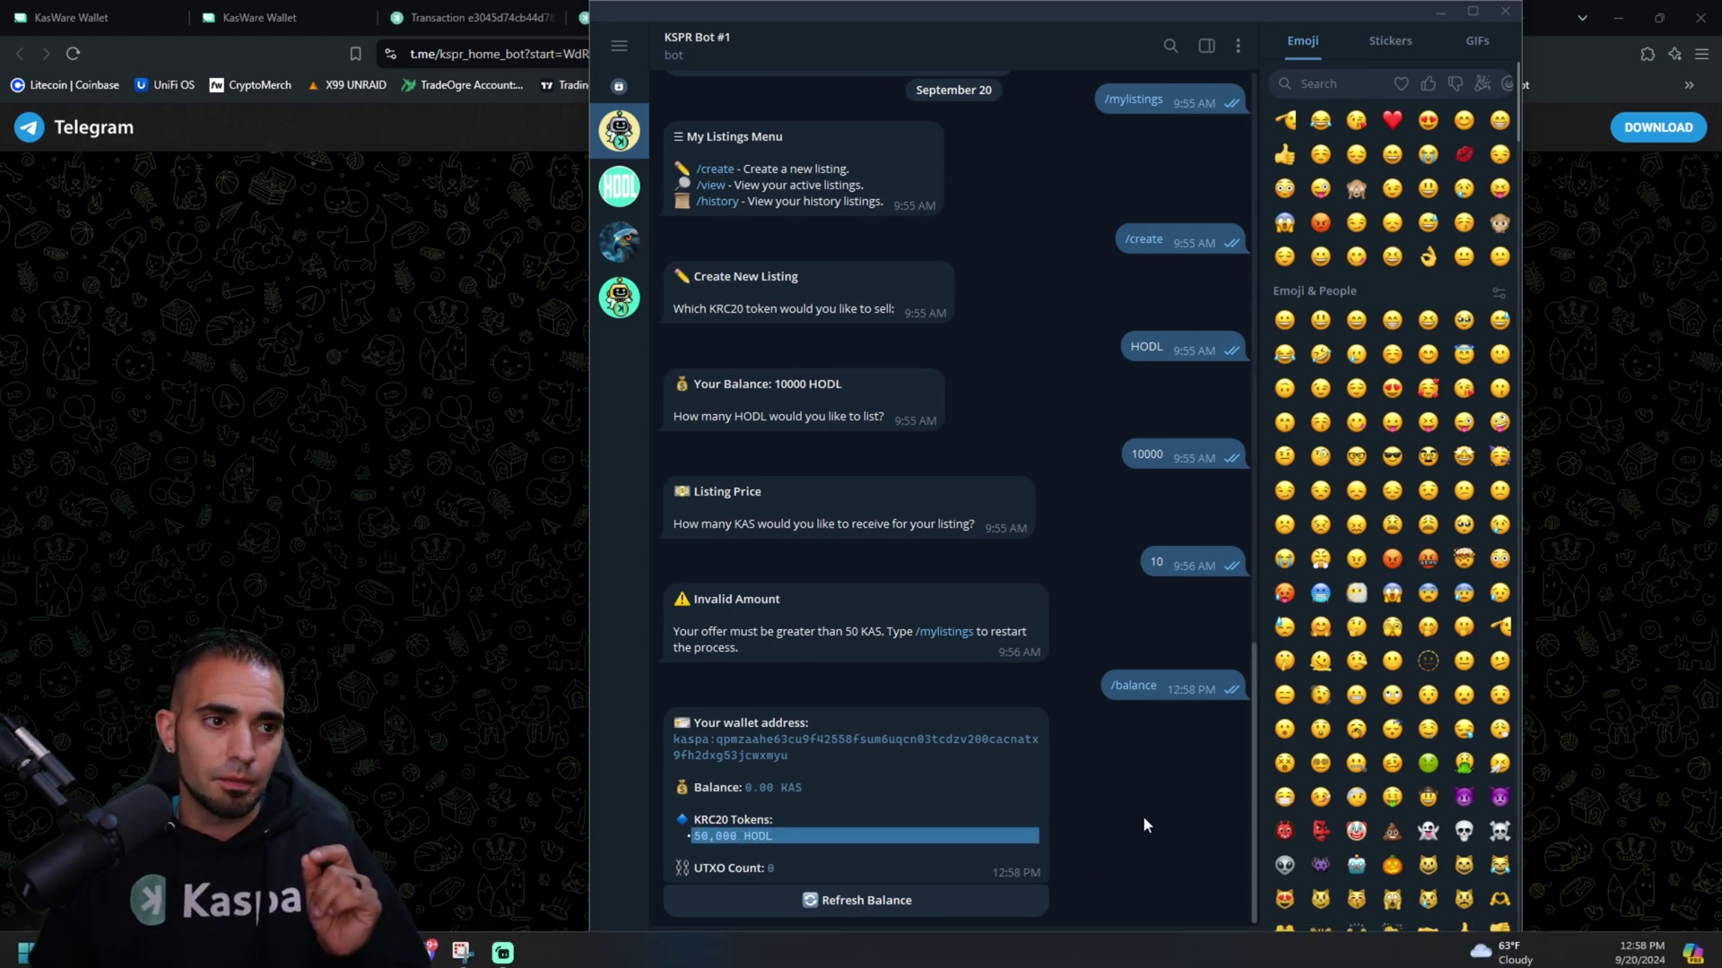
{"action": "scroll", "coordinate": [1142, 823], "scroll_direction": "up", "scroll_amount": 1}
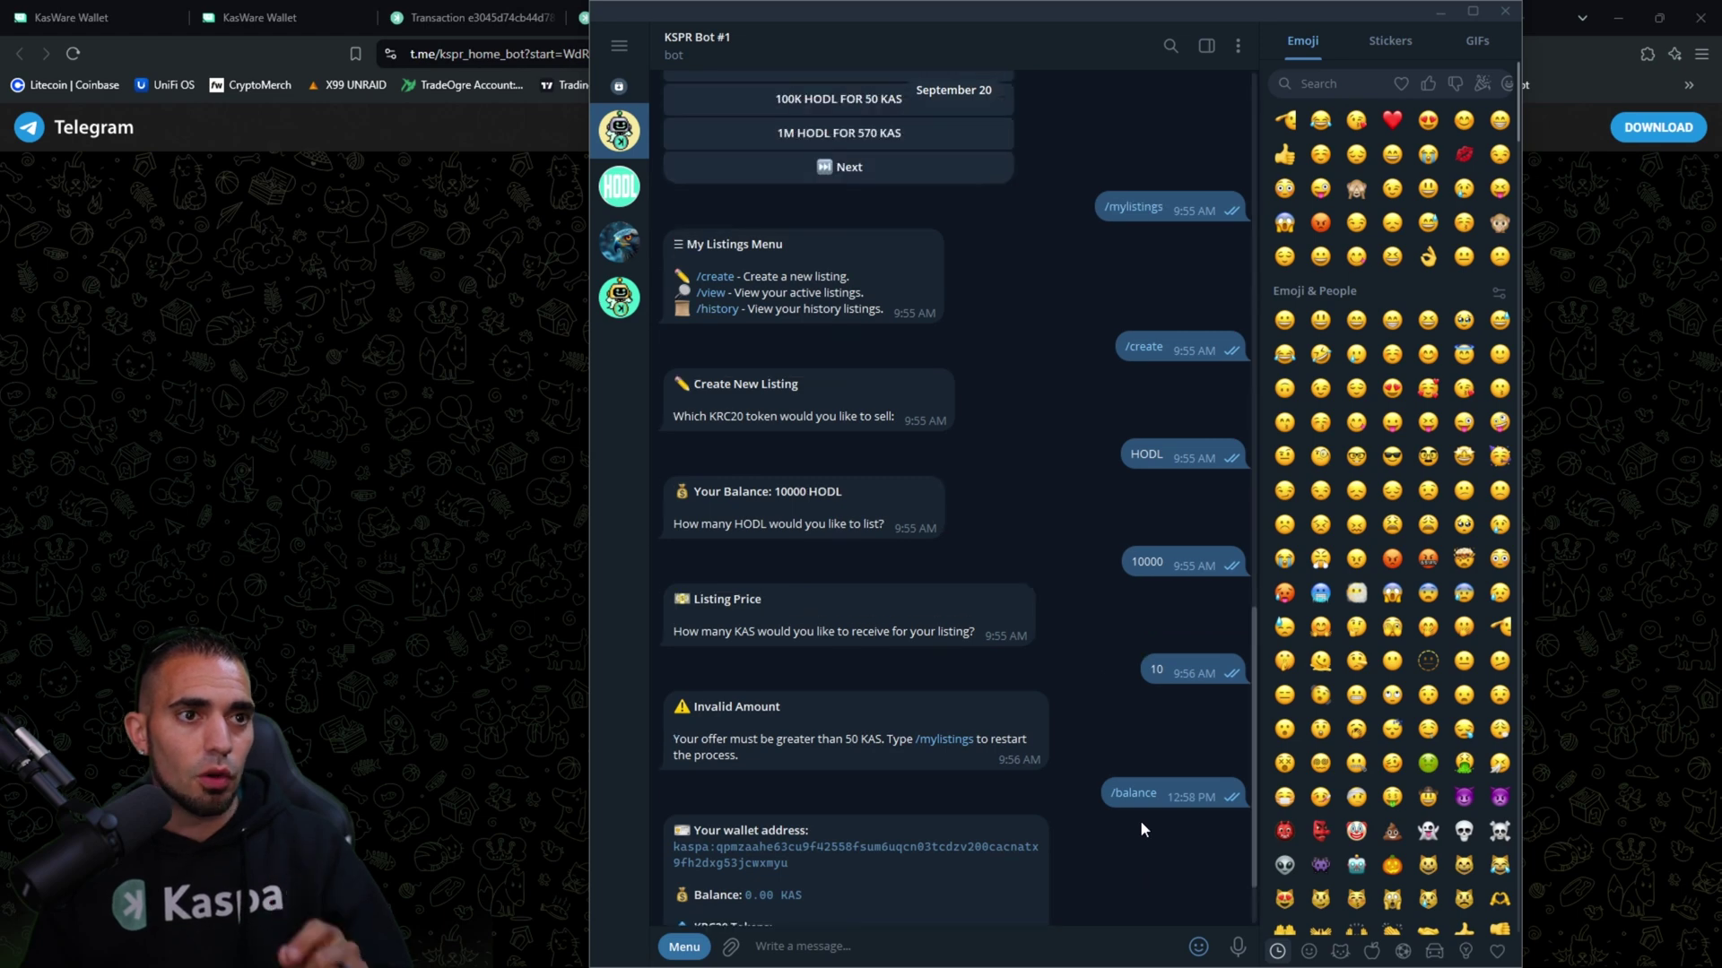
{"action": "scroll", "coordinate": [1141, 713], "scroll_direction": "up", "scroll_amount": 1}
{"action": "scroll", "coordinate": [1076, 754], "scroll_direction": "down", "scroll_amount": 7}
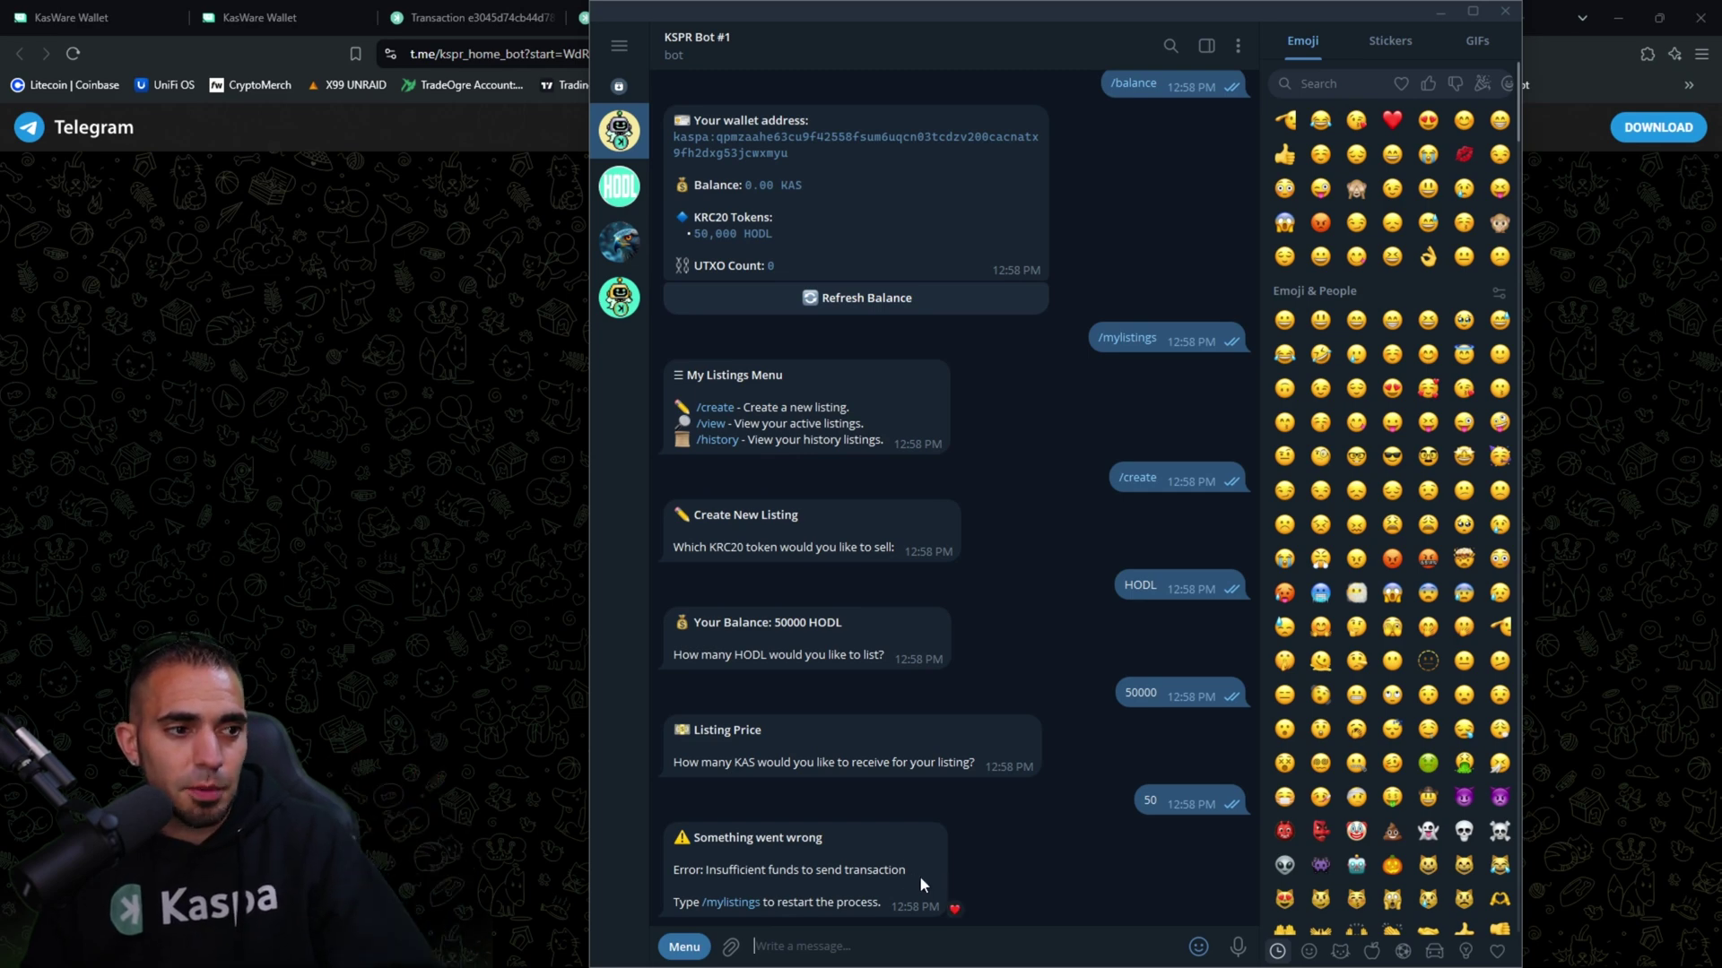
{"action": "scroll", "coordinate": [908, 862], "scroll_direction": "up", "scroll_amount": 3}
{"action": "scroll", "coordinate": [898, 841], "scroll_direction": "up", "scroll_amount": 5}
{"action": "scroll", "coordinate": [877, 821], "scroll_direction": "up", "scroll_amount": 5}
{"action": "scroll", "coordinate": [862, 687], "scroll_direction": "up", "scroll_amount": 5}
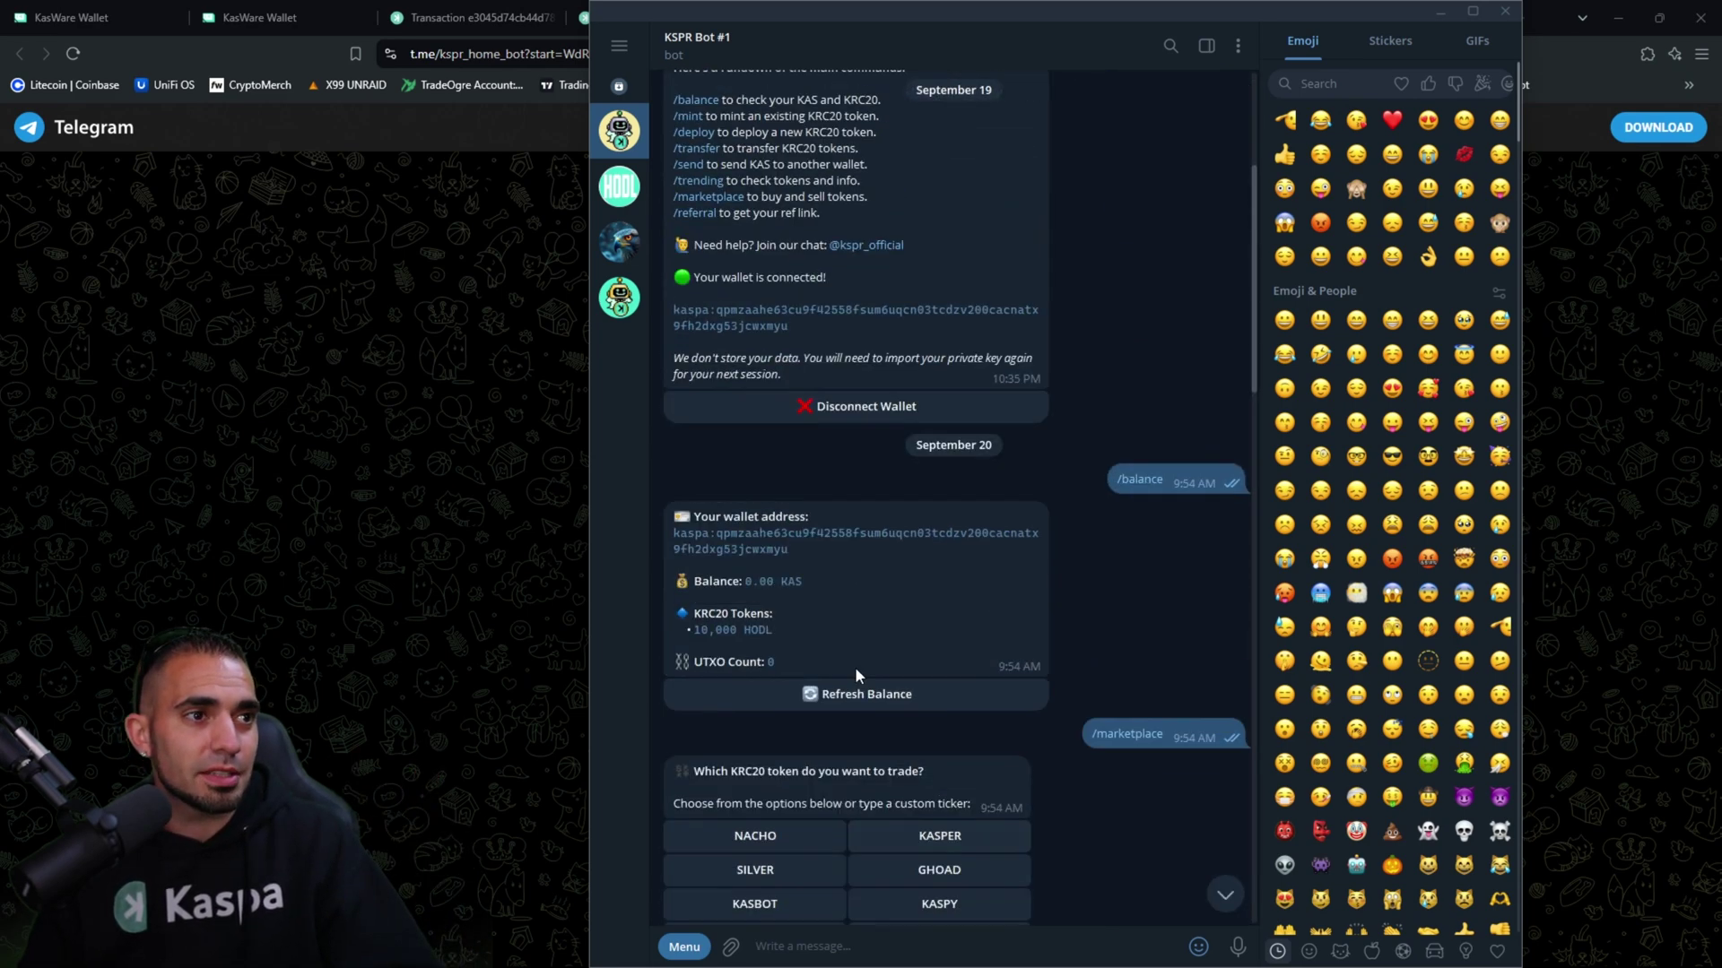
{"action": "scroll", "coordinate": [855, 665], "scroll_direction": "up", "scroll_amount": 5}
{"action": "scroll", "coordinate": [859, 683], "scroll_direction": "down", "scroll_amount": 1}
{"action": "scroll", "coordinate": [850, 695], "scroll_direction": "down", "scroll_amount": 2}
{"action": "scroll", "coordinate": [807, 606], "scroll_direction": "down", "scroll_amount": 3}
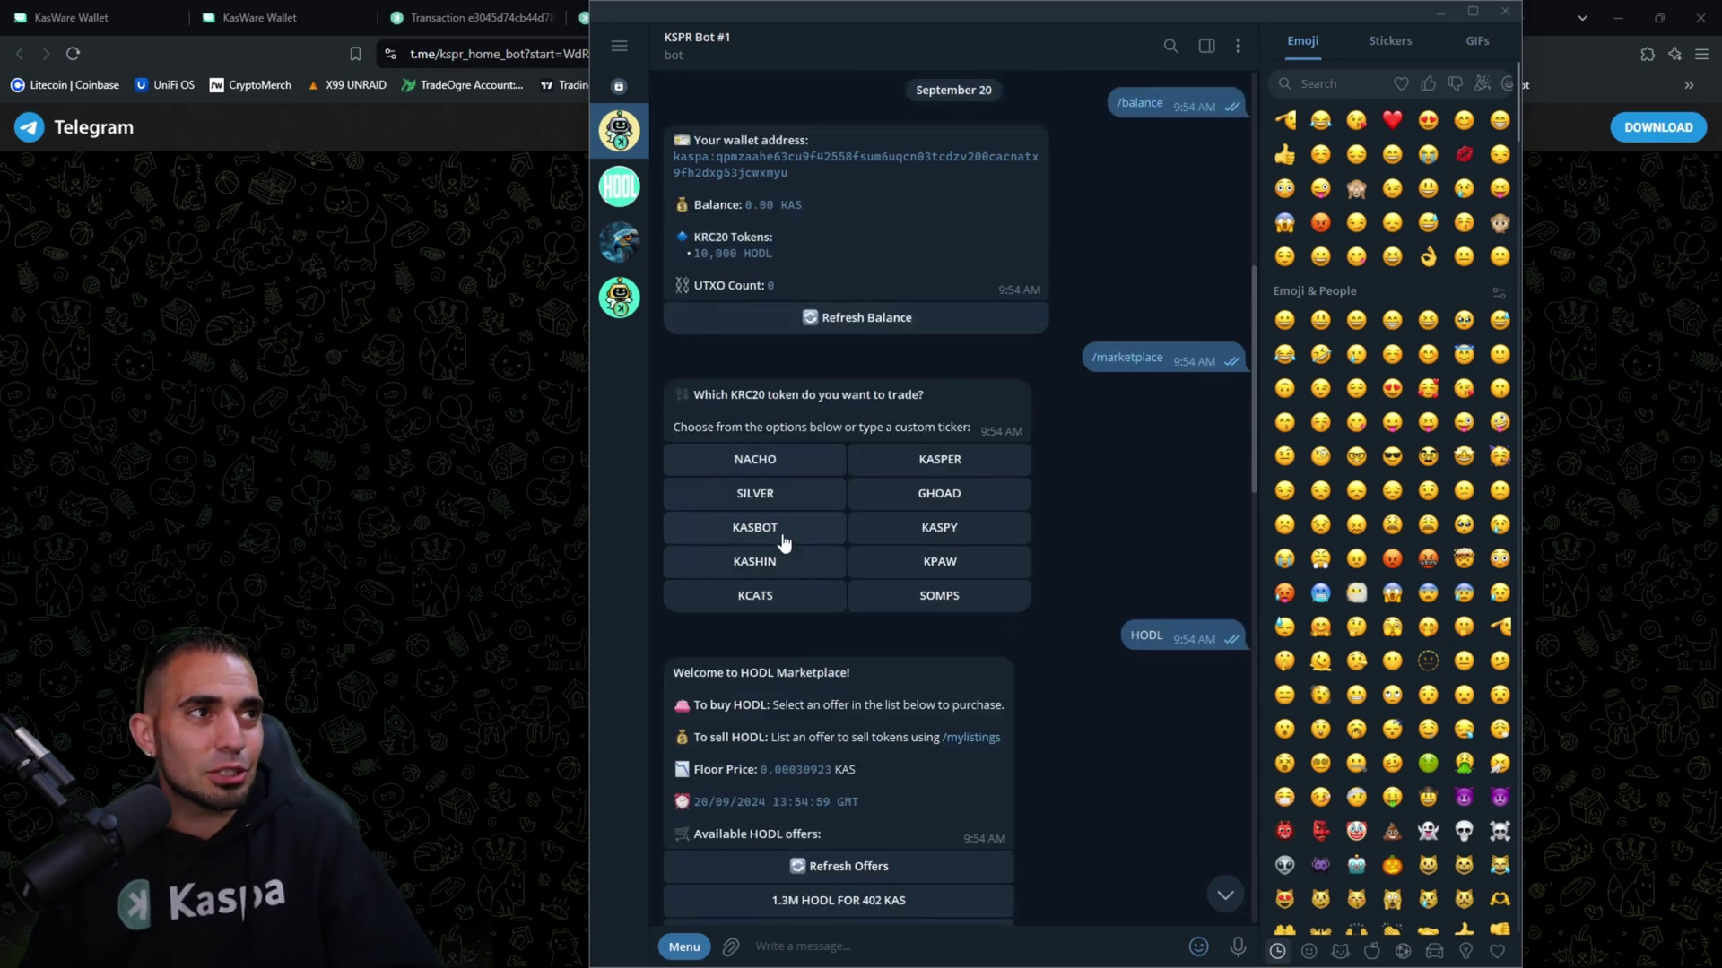
{"action": "double_click", "coordinate": [787, 157]}
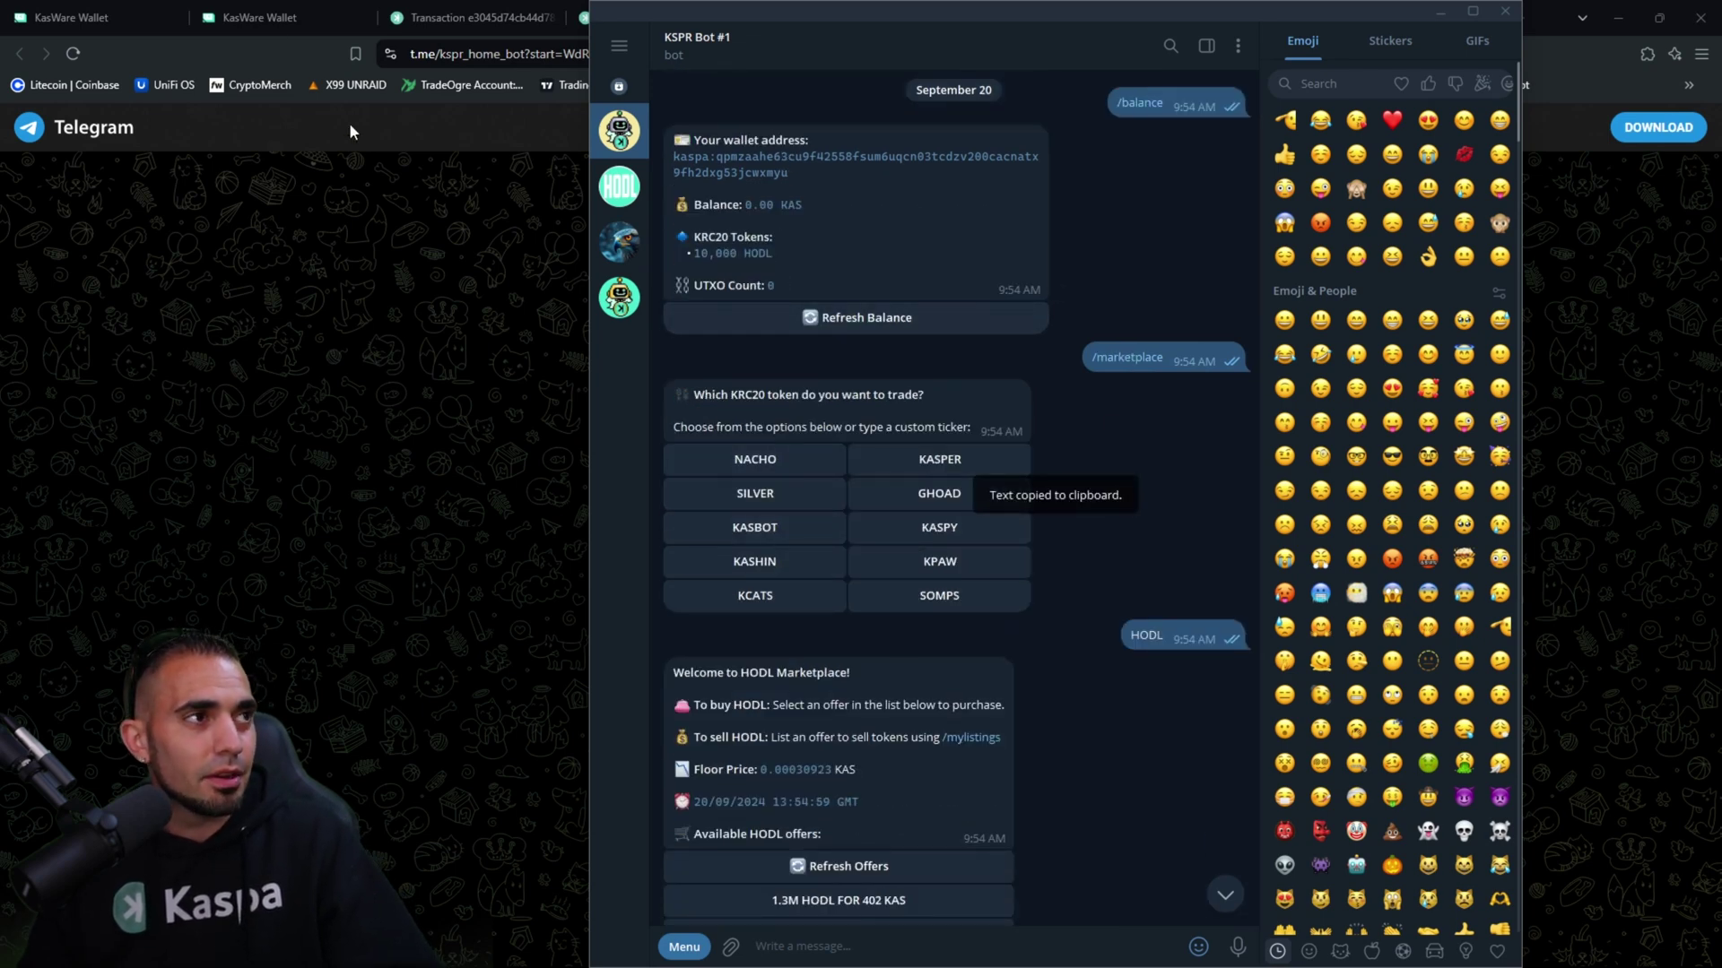
{"action": "left_click", "coordinate": [276, 17]}
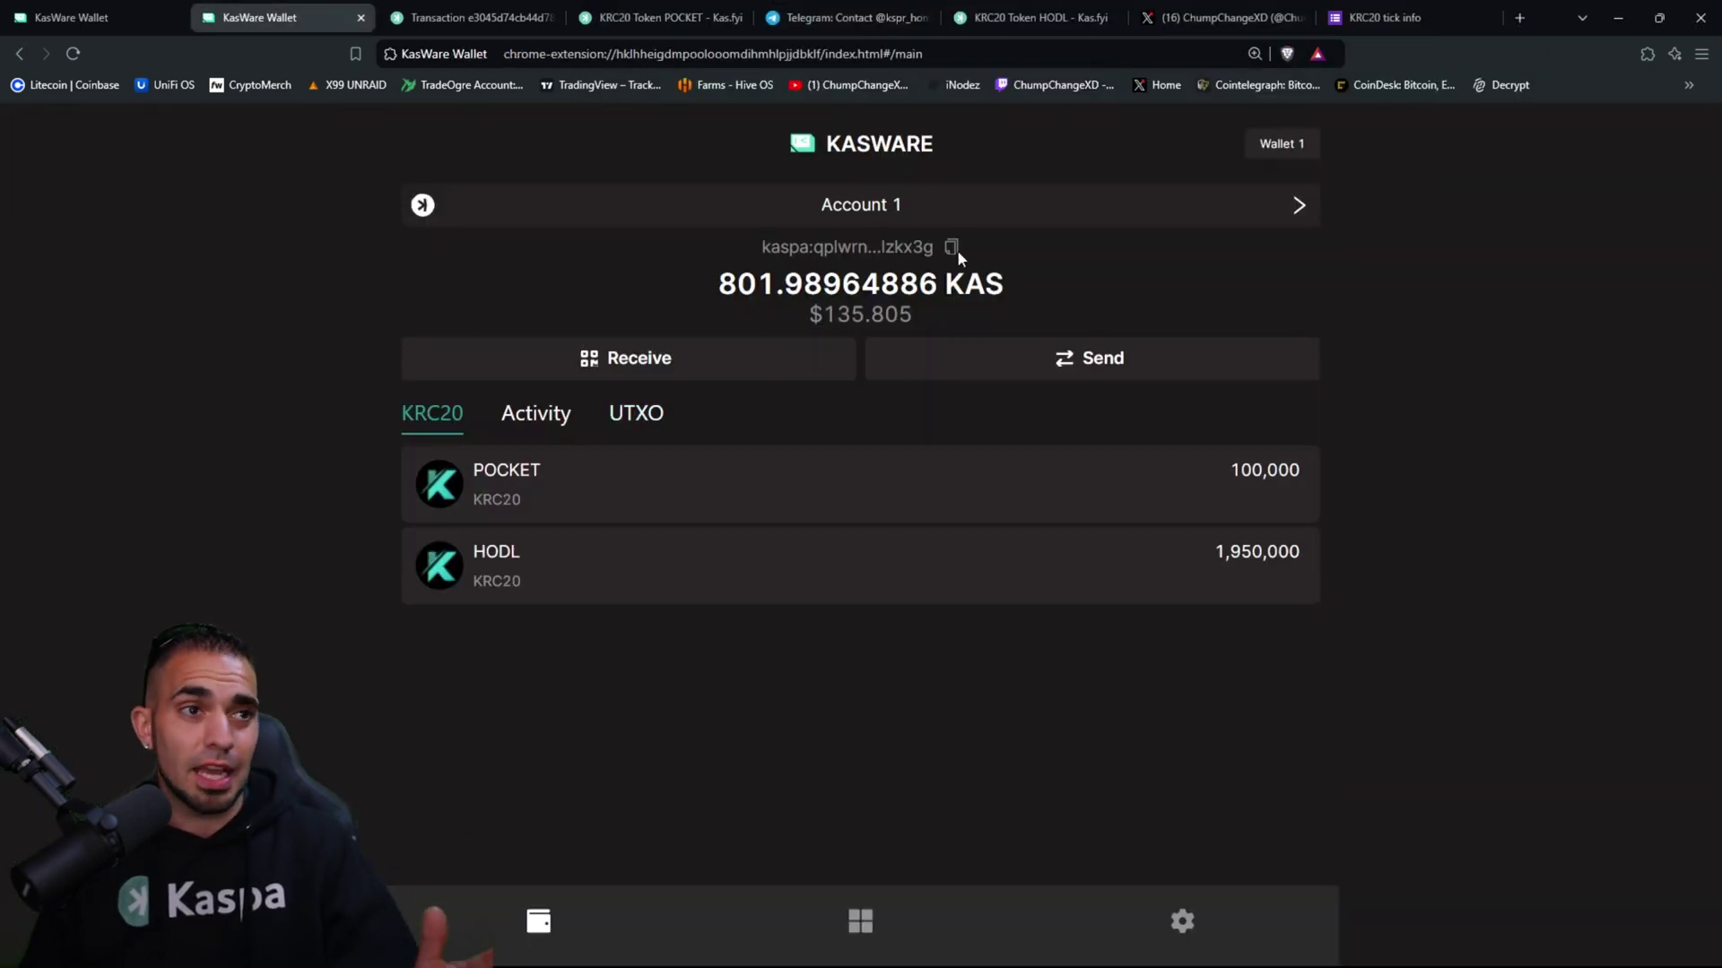
Step: Send 50 KAS to the bot's address from the main wallet screen, then return to the bot chat
{"action": "left_click", "coordinate": [707, 585]}
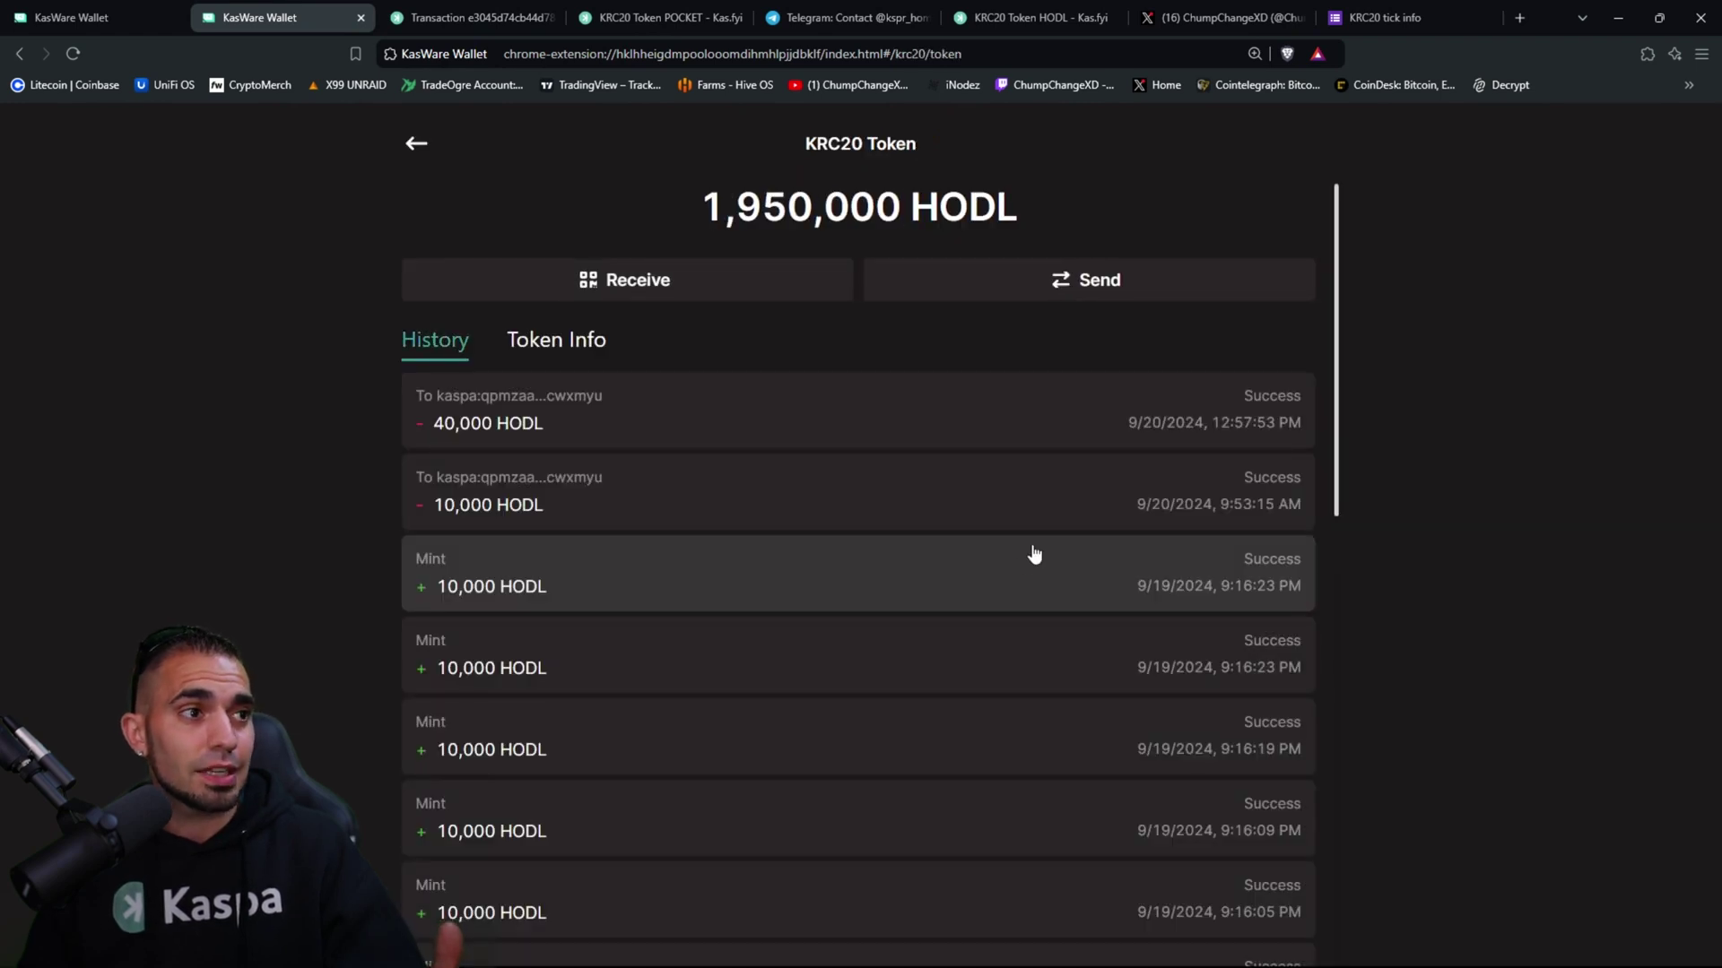
{"action": "key", "text": "alt+Left"}
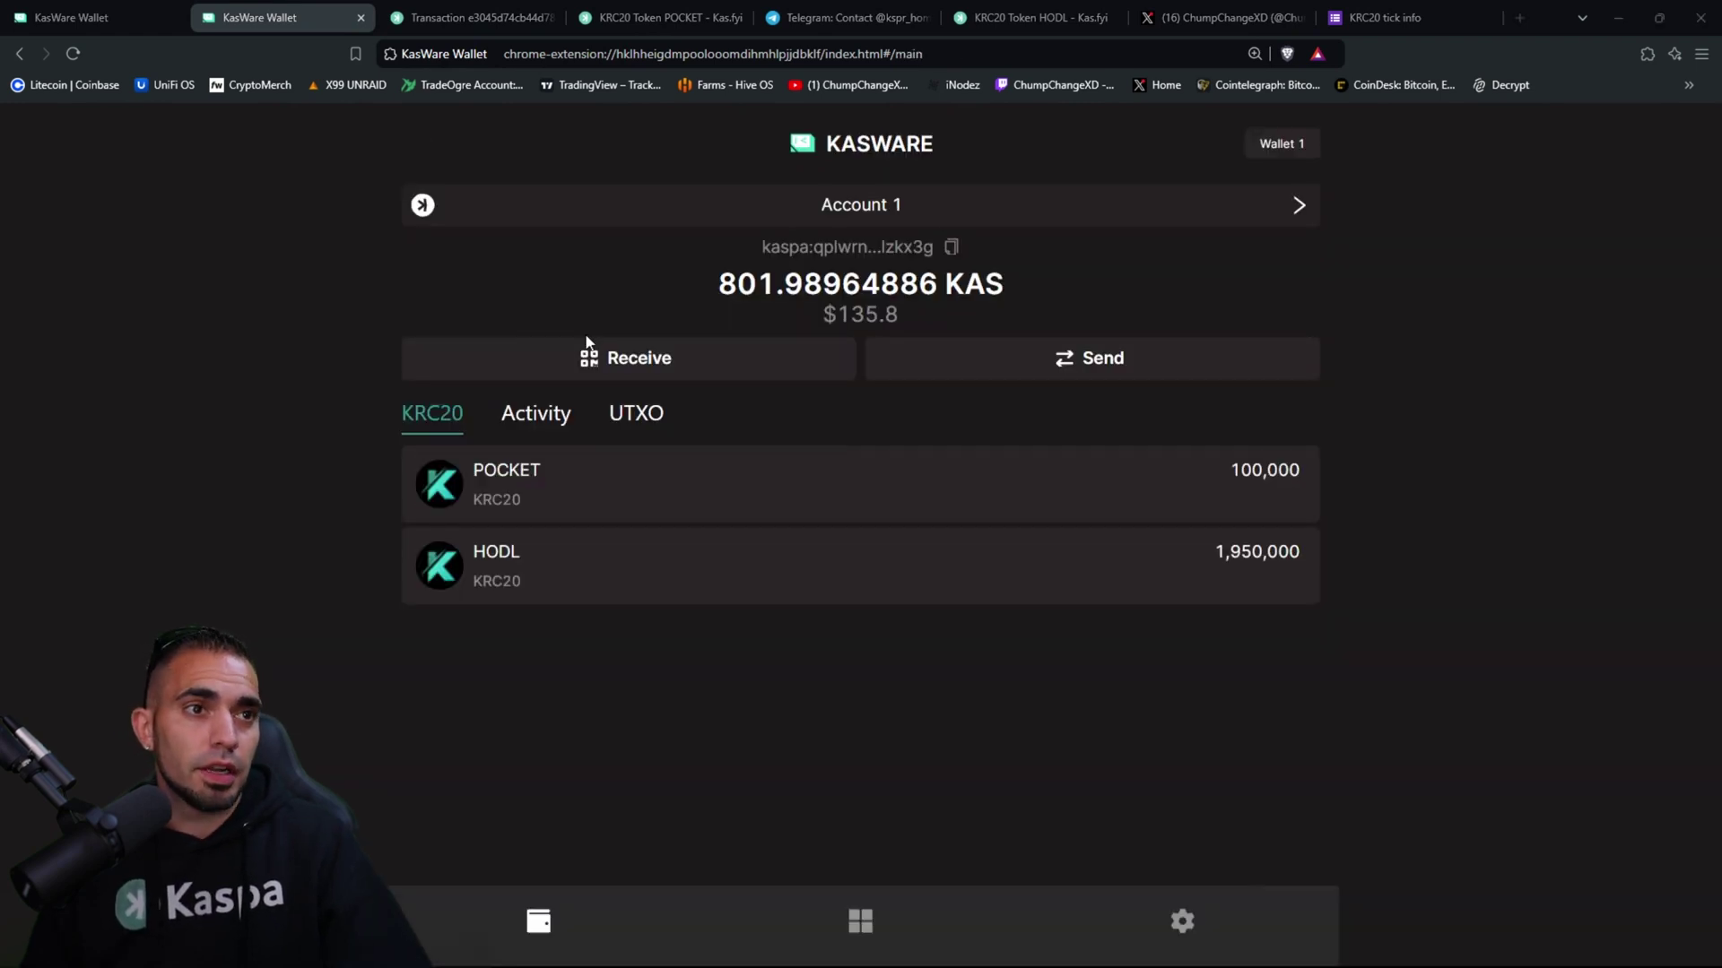
{"action": "left_click", "coordinate": [1036, 360]}
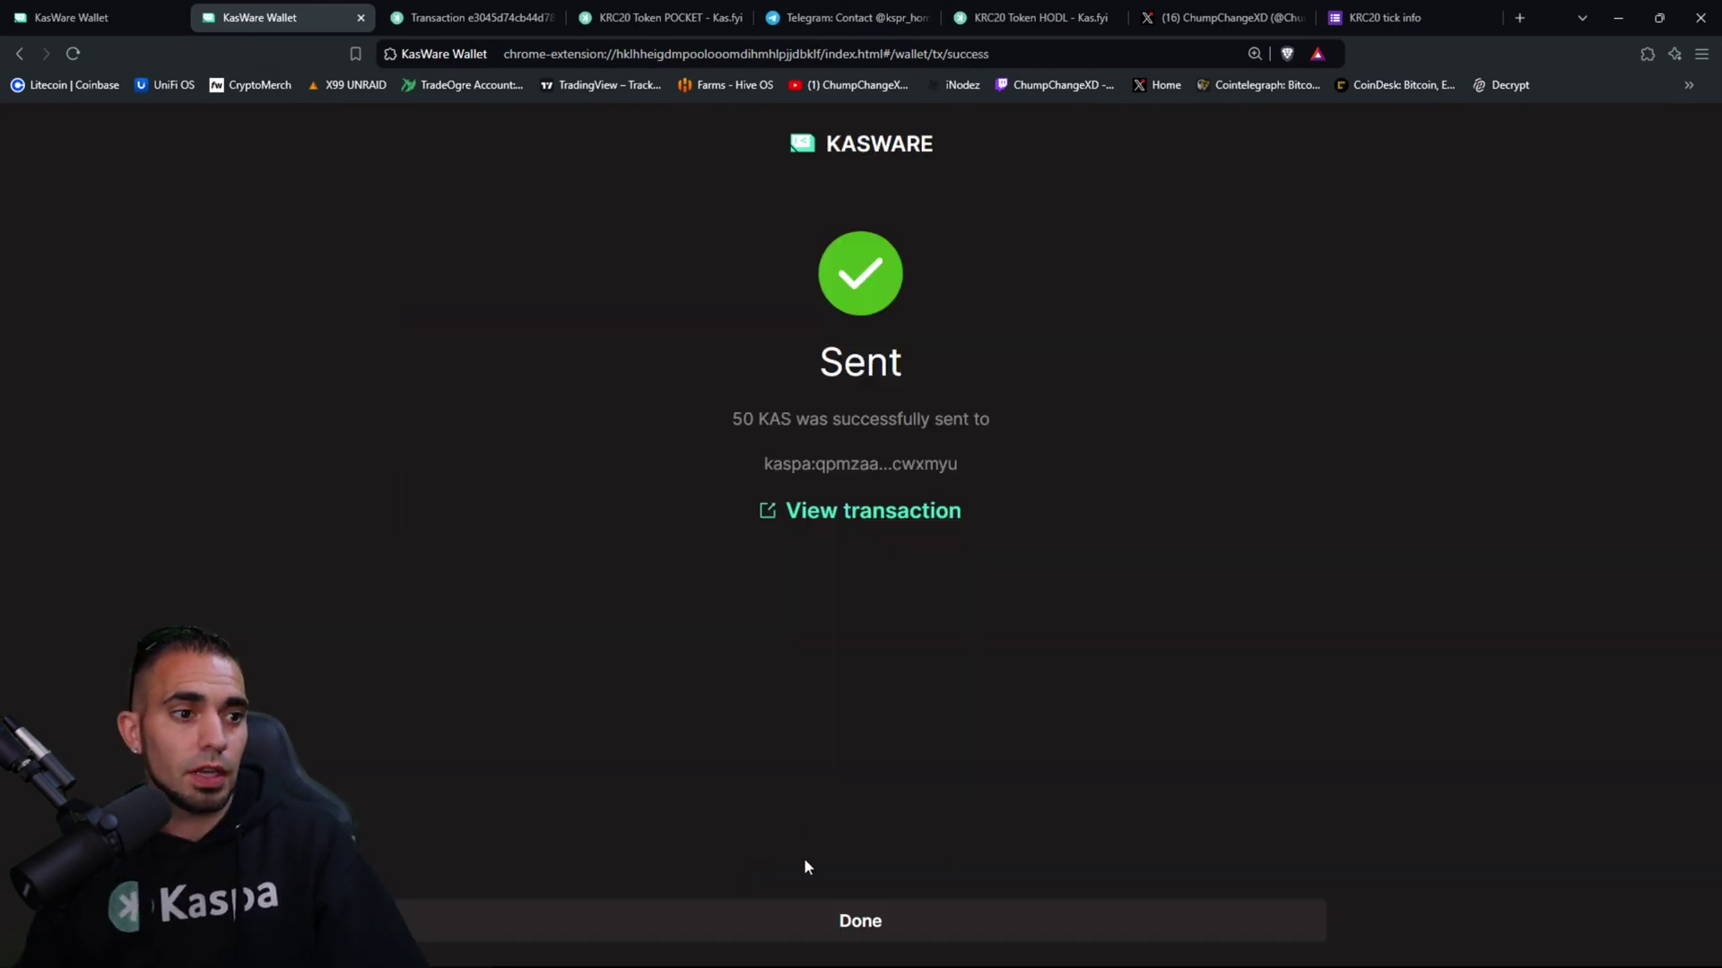
{"action": "left_click", "coordinate": [808, 919]}
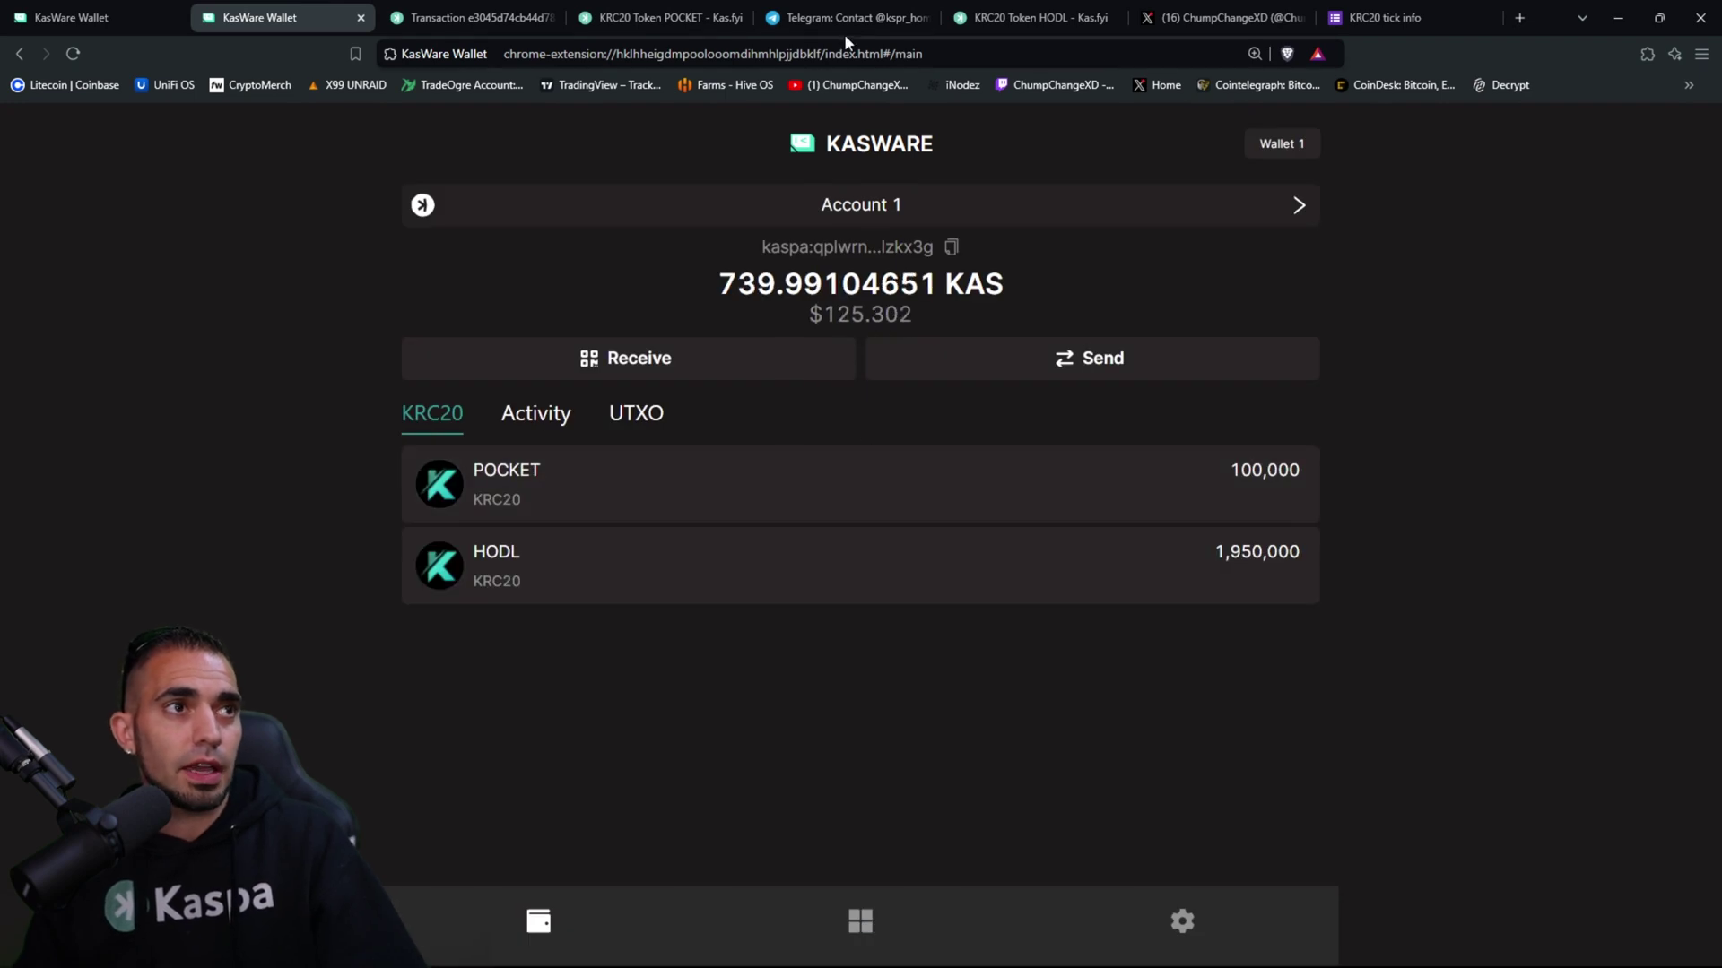
{"action": "left_click", "coordinate": [843, 27]}
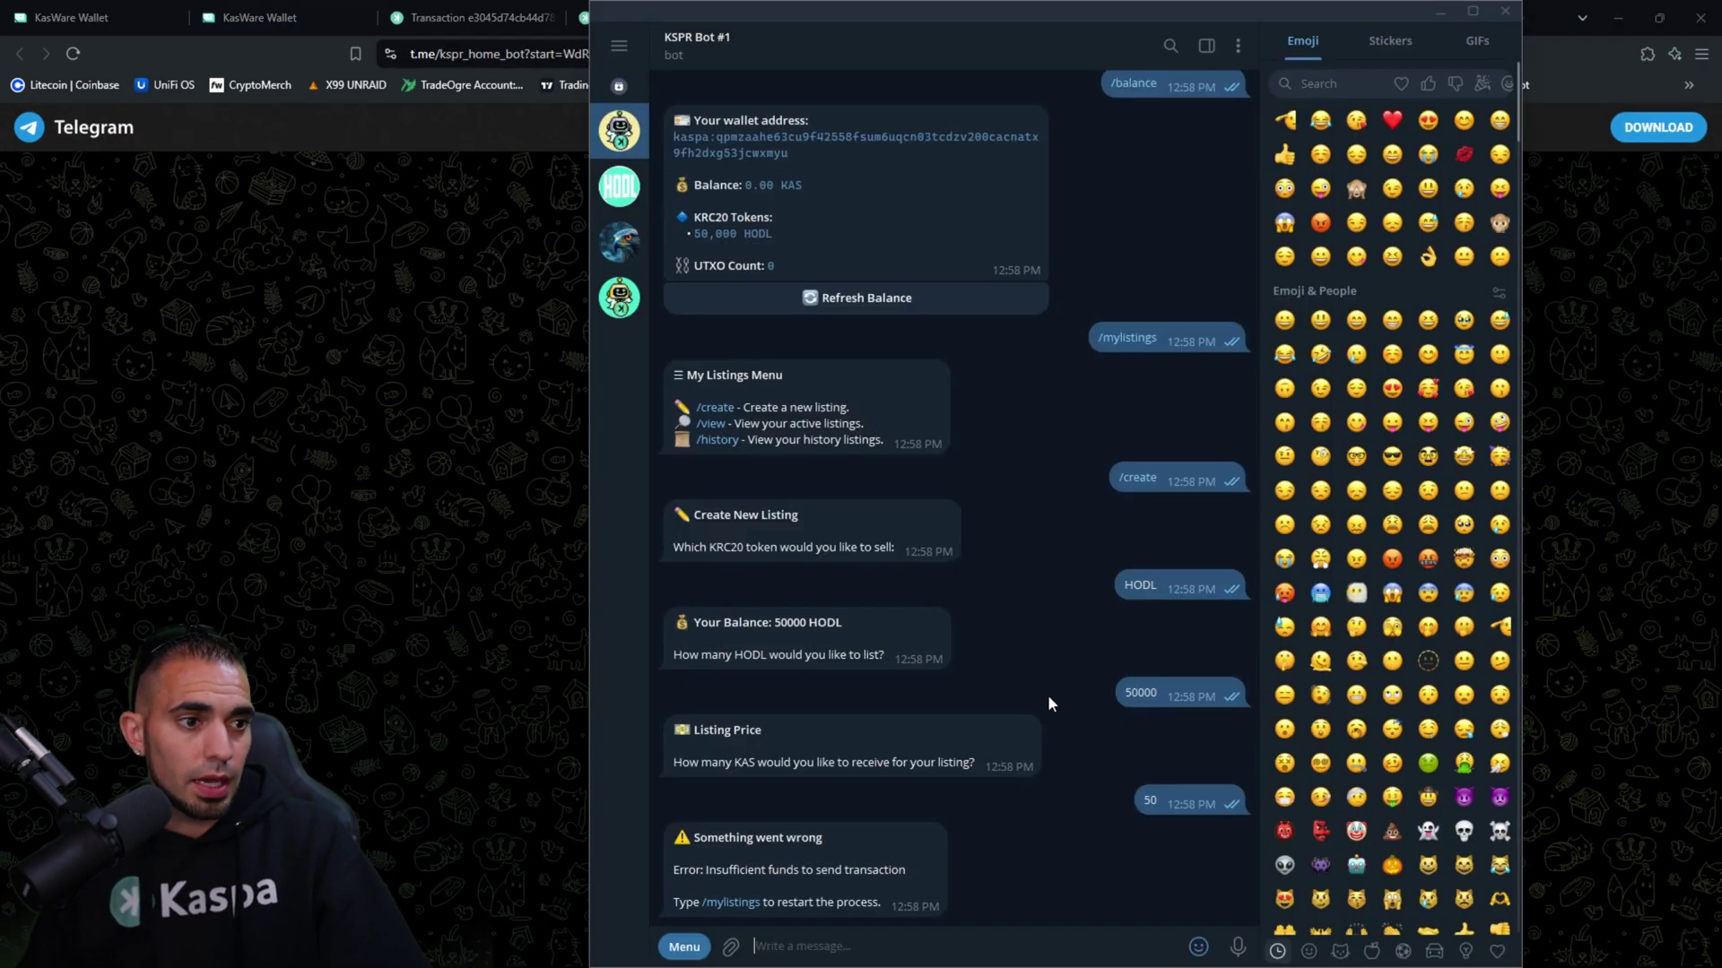
Step: Create a new listing via /mylistings > /create: HODL, 50000 quantity, 50 KAS price, and confirm
{"action": "left_click", "coordinate": [741, 903]}
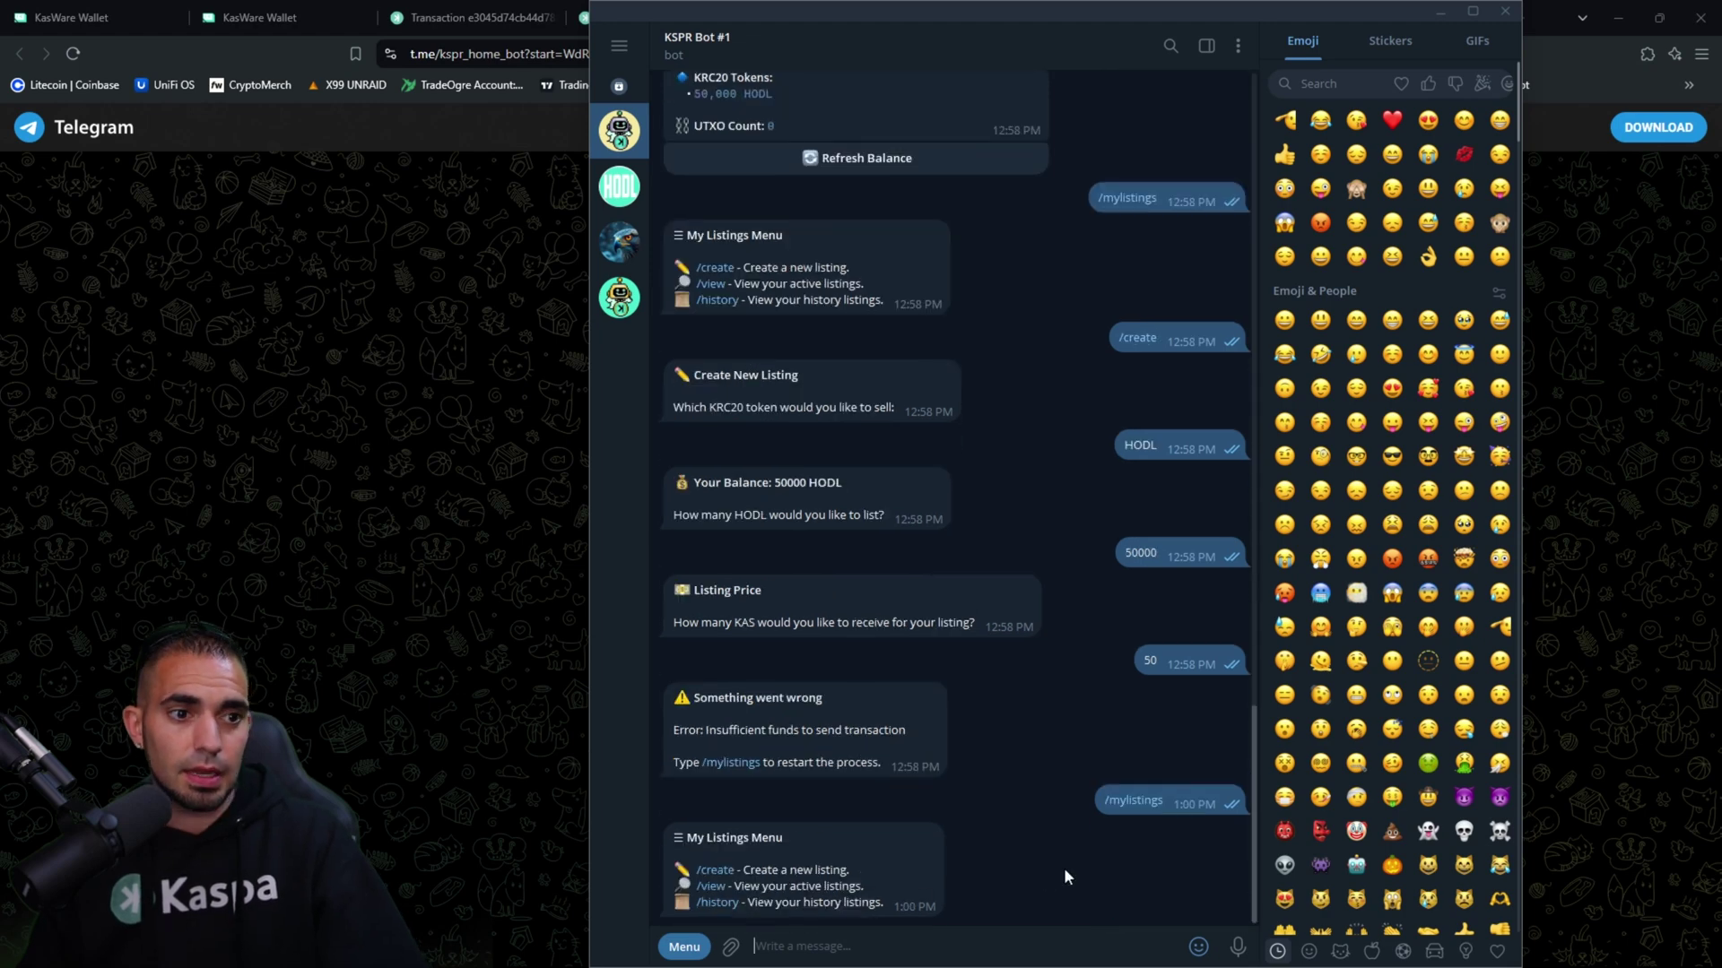
{"action": "left_click", "coordinate": [726, 878]}
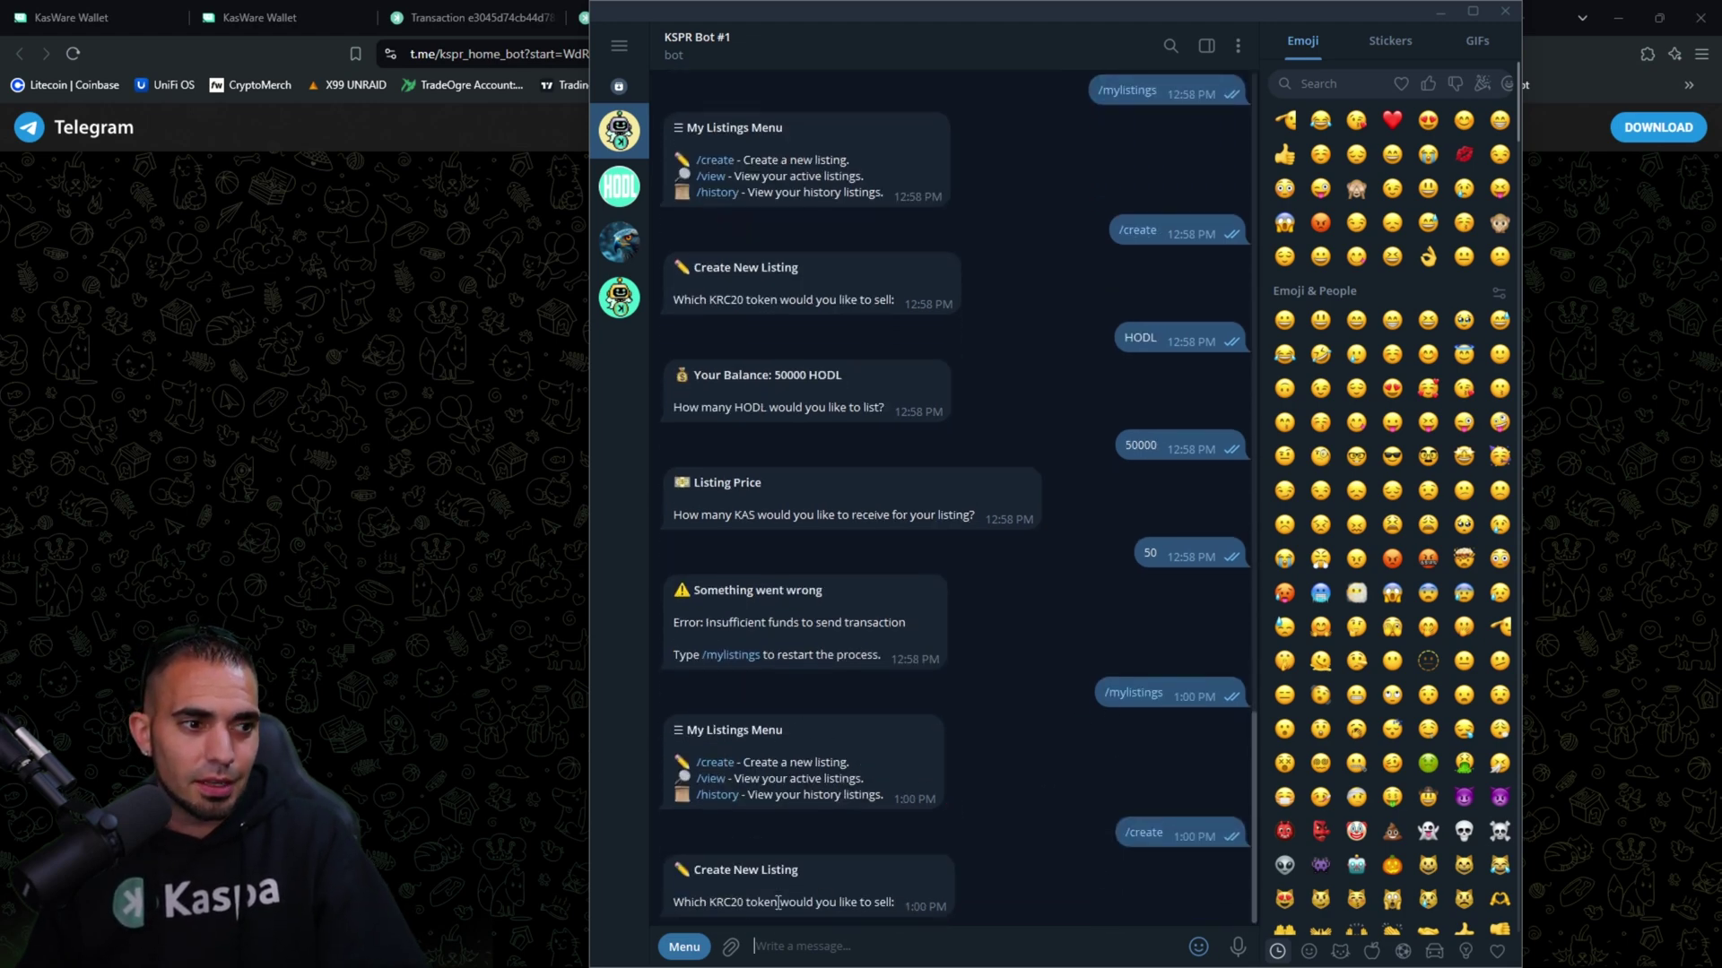
{"action": "left_click", "coordinate": [893, 931]}
{"action": "type", "text": "HODL"}
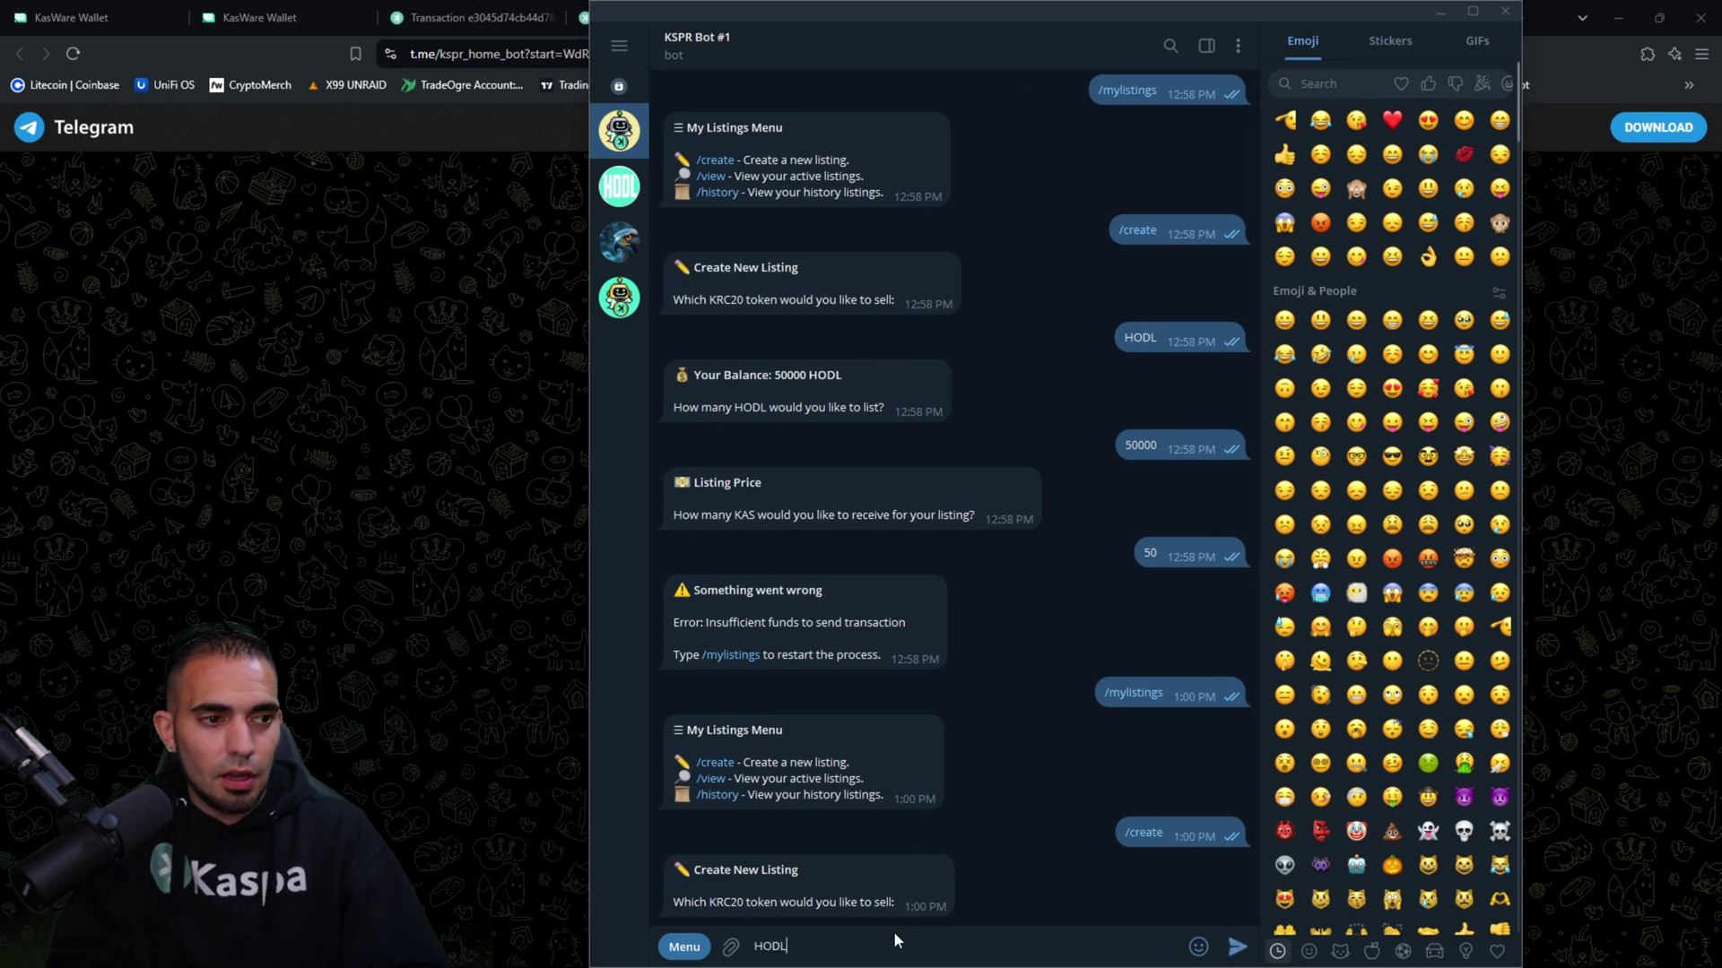
{"action": "key", "text": "Return"}
{"action": "type", "text": "50000"}
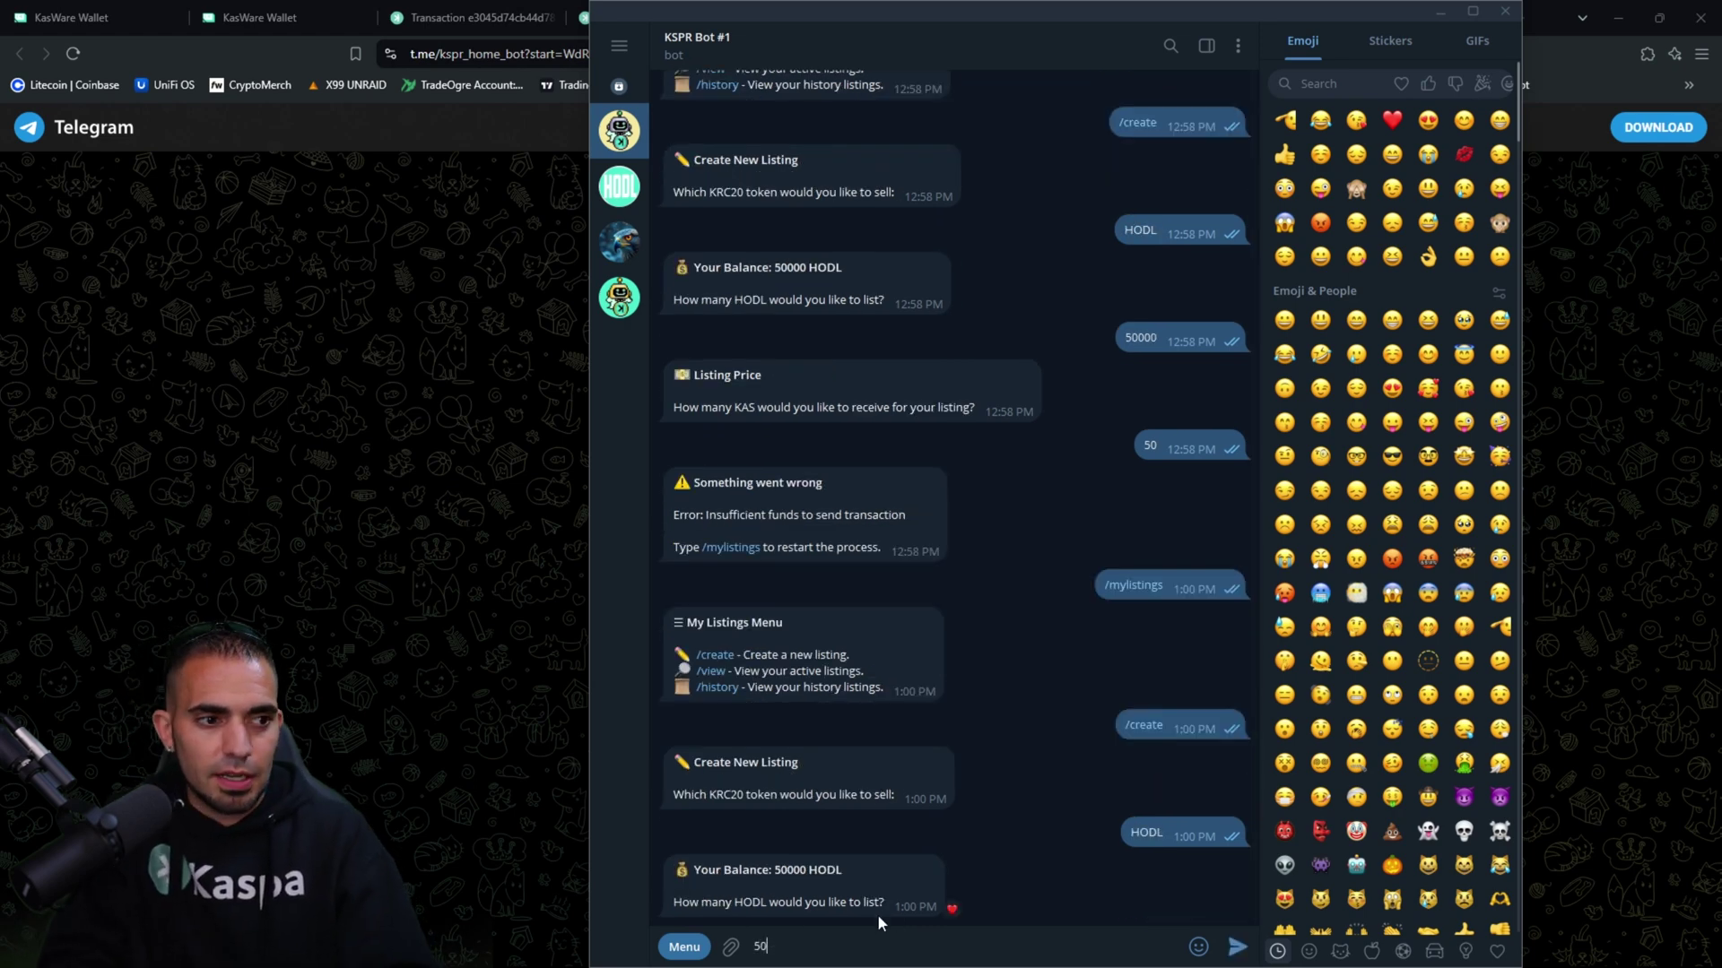
{"action": "key", "text": "Return"}
{"action": "type", "text": "50"}
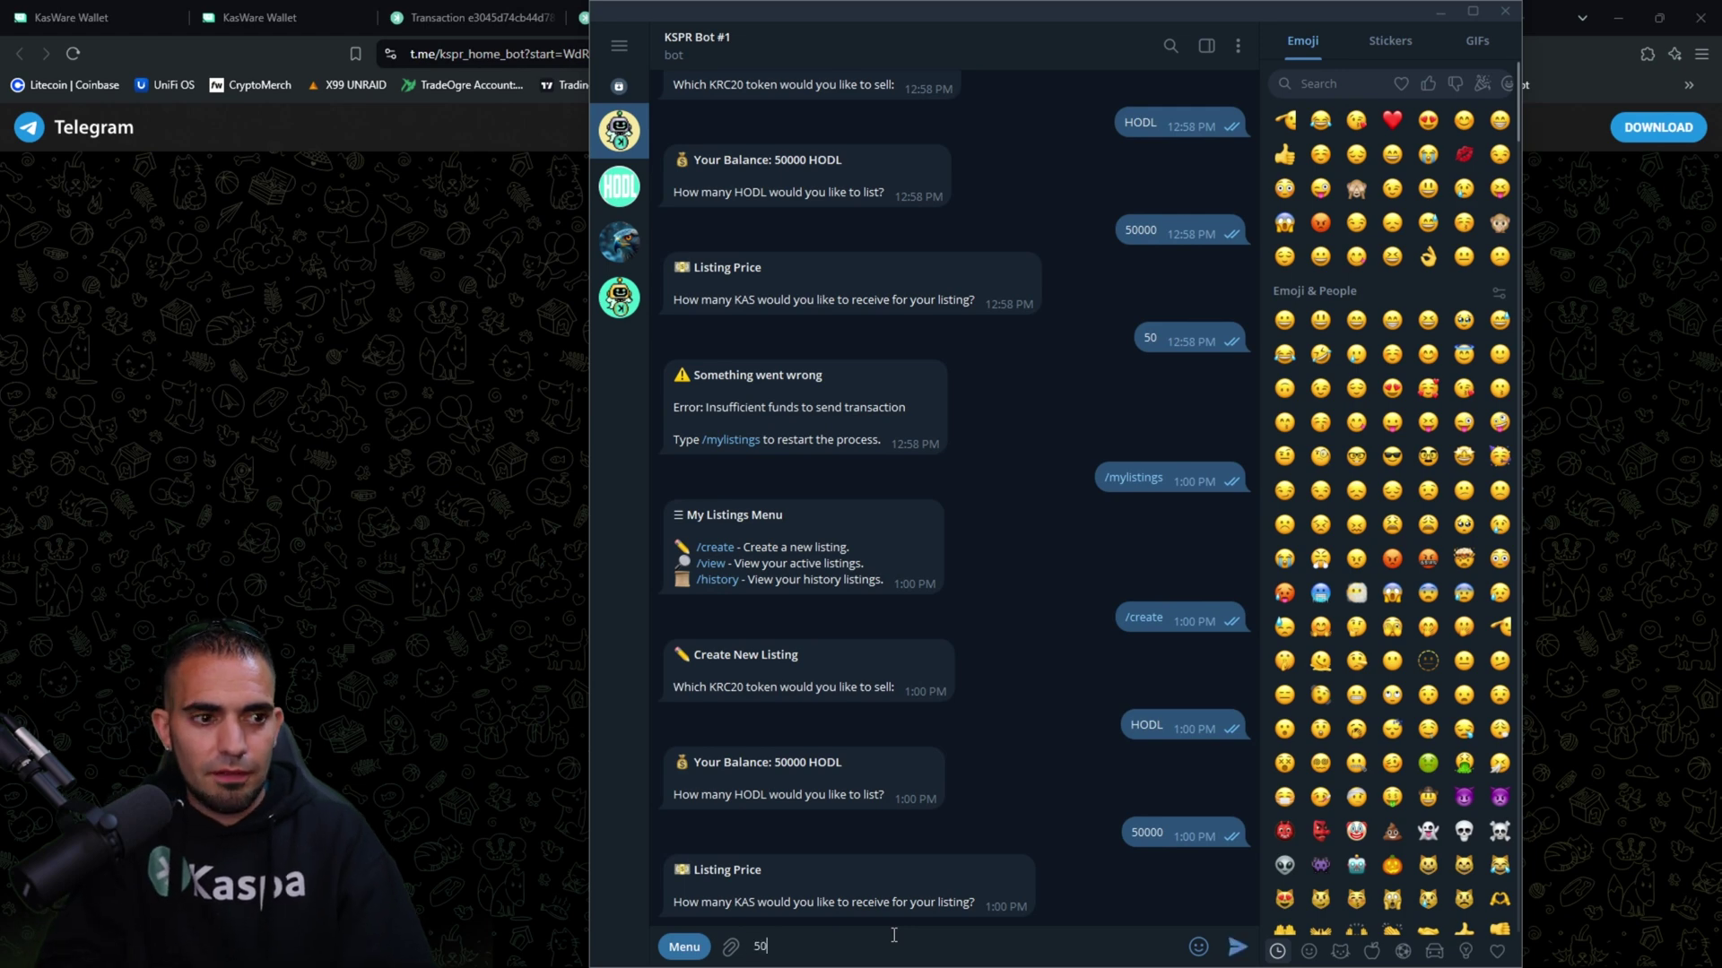
{"action": "key", "text": "Return"}
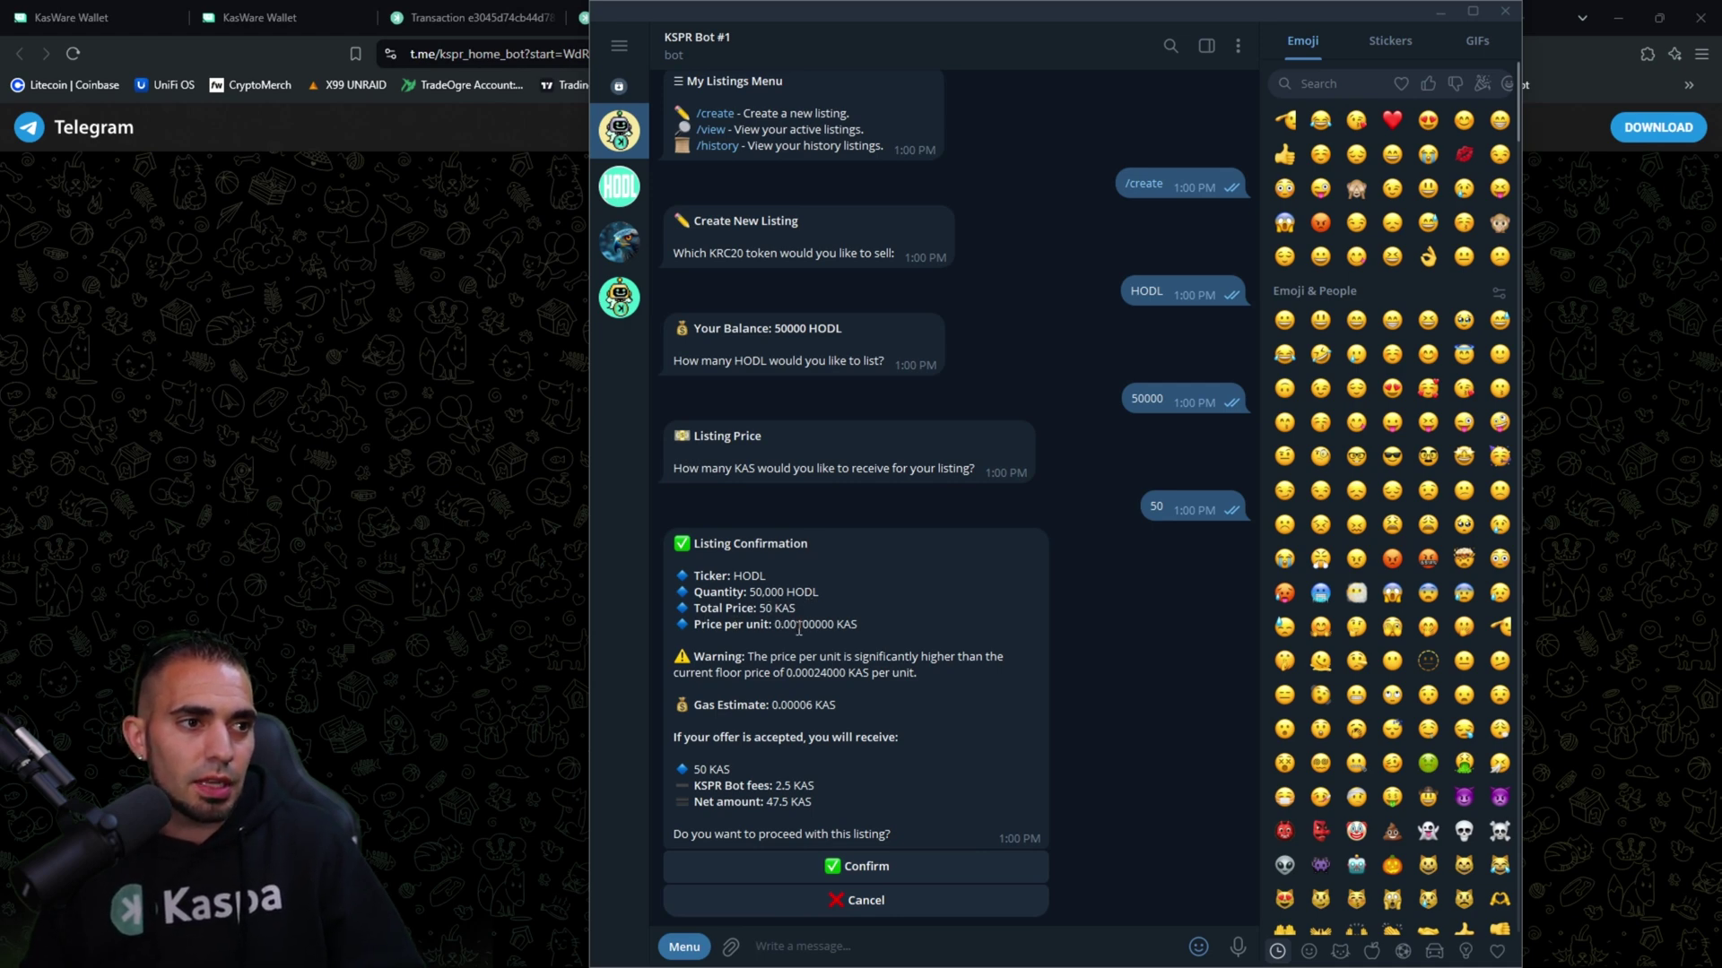
{"action": "left_click", "coordinate": [868, 868]}
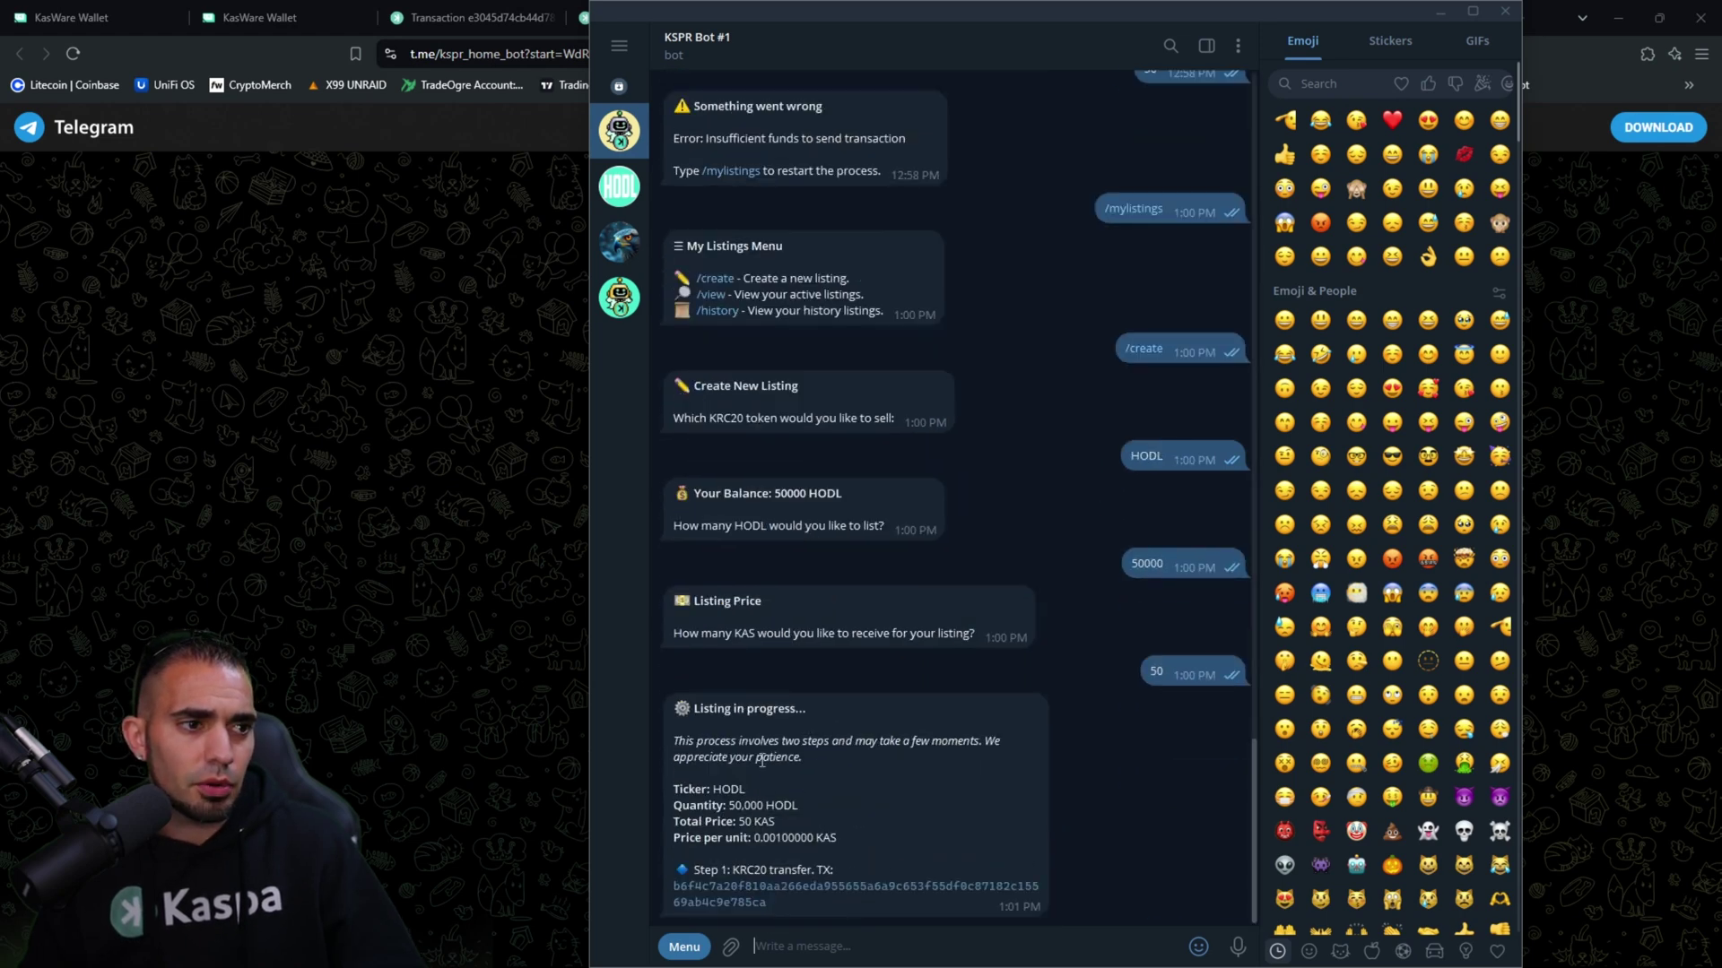
Step: React to the listing message, remove the reaction, then check active listings showing HODL 50K for 50 KAS
{"action": "double_click", "coordinate": [833, 753]}
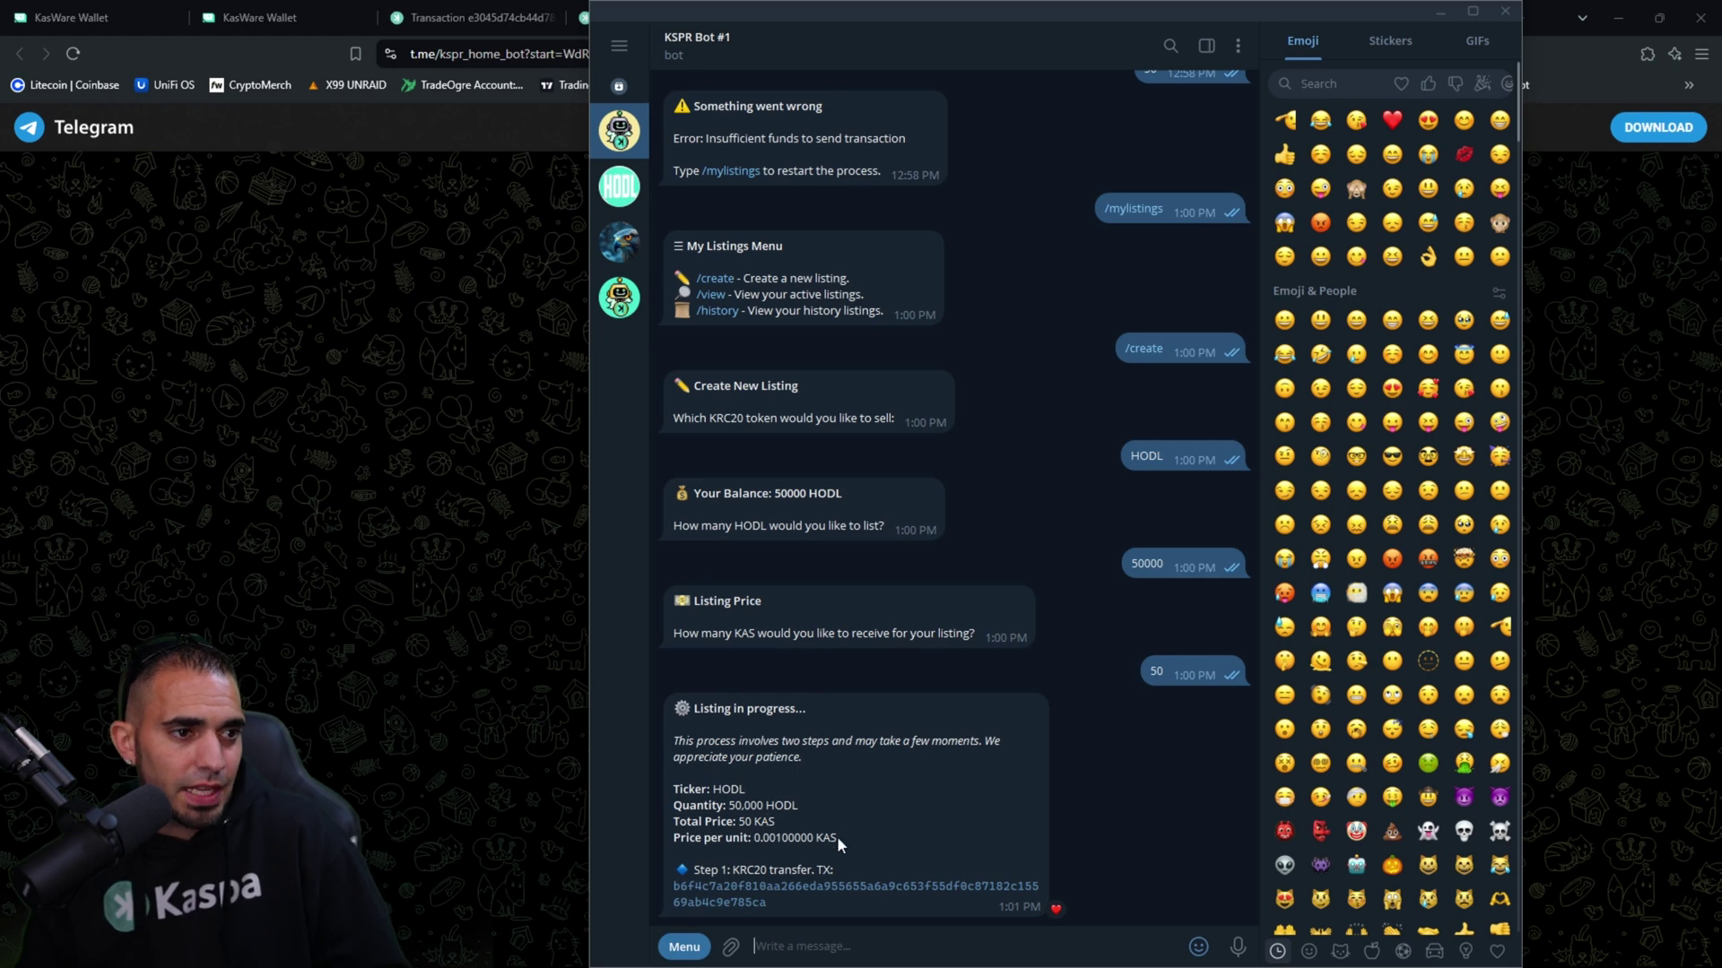
{"action": "double_click", "coordinate": [920, 872]}
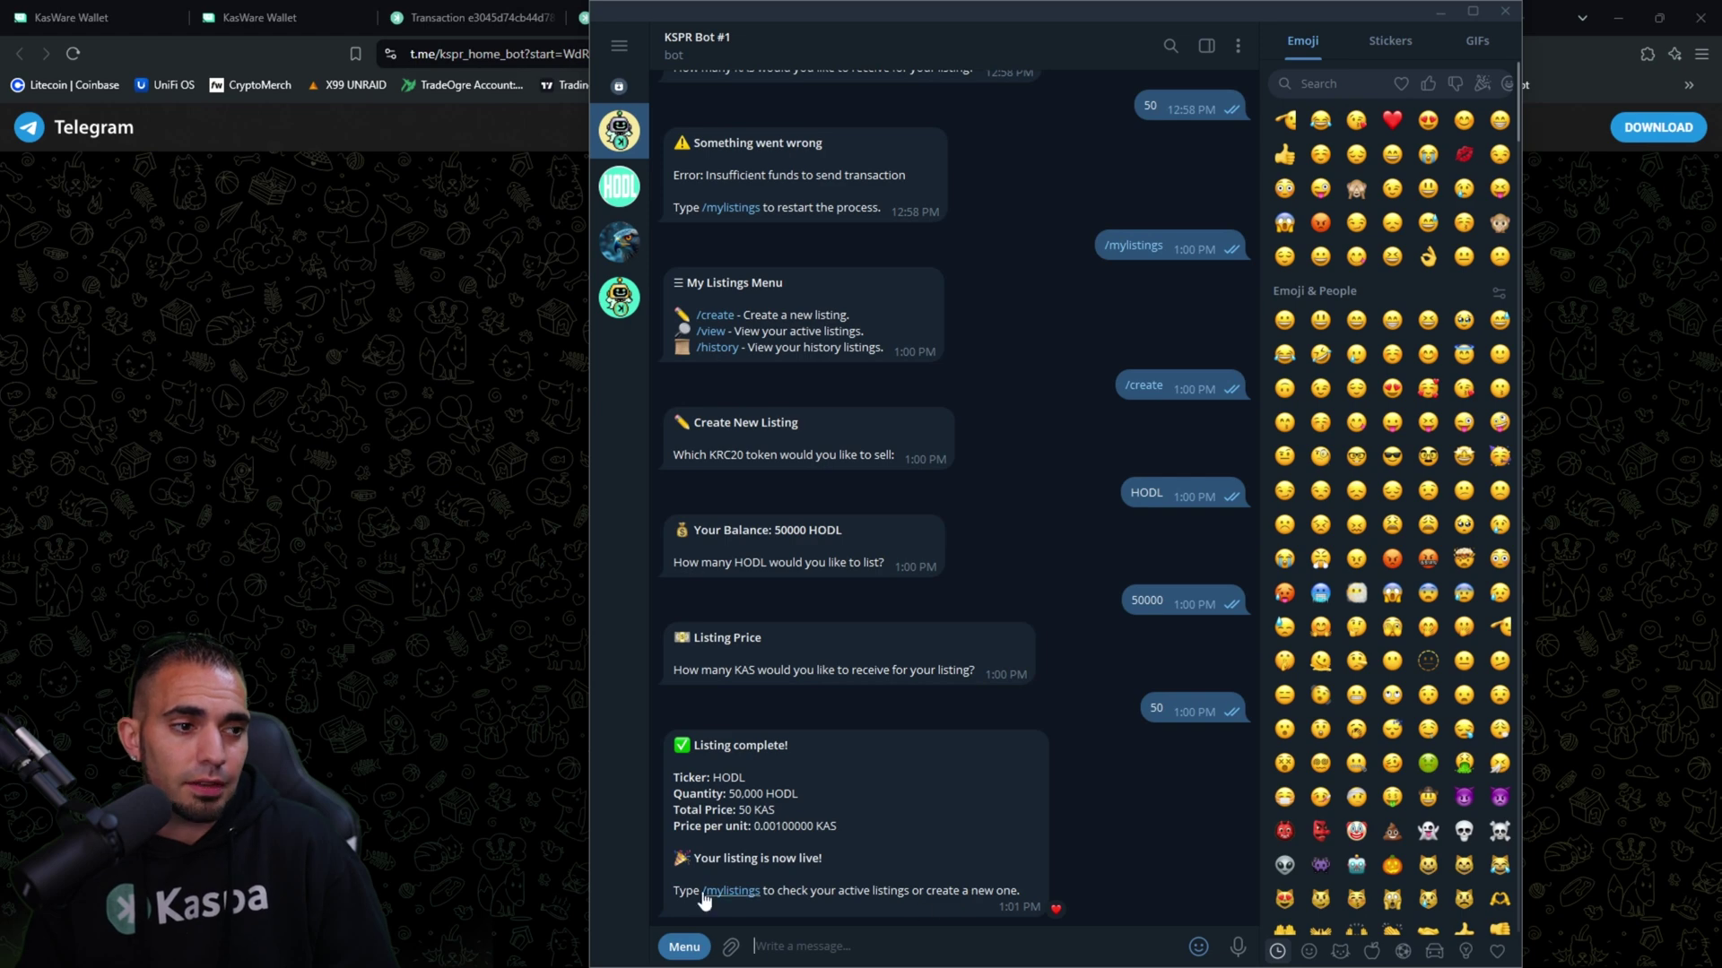
{"action": "left_click", "coordinate": [725, 890]}
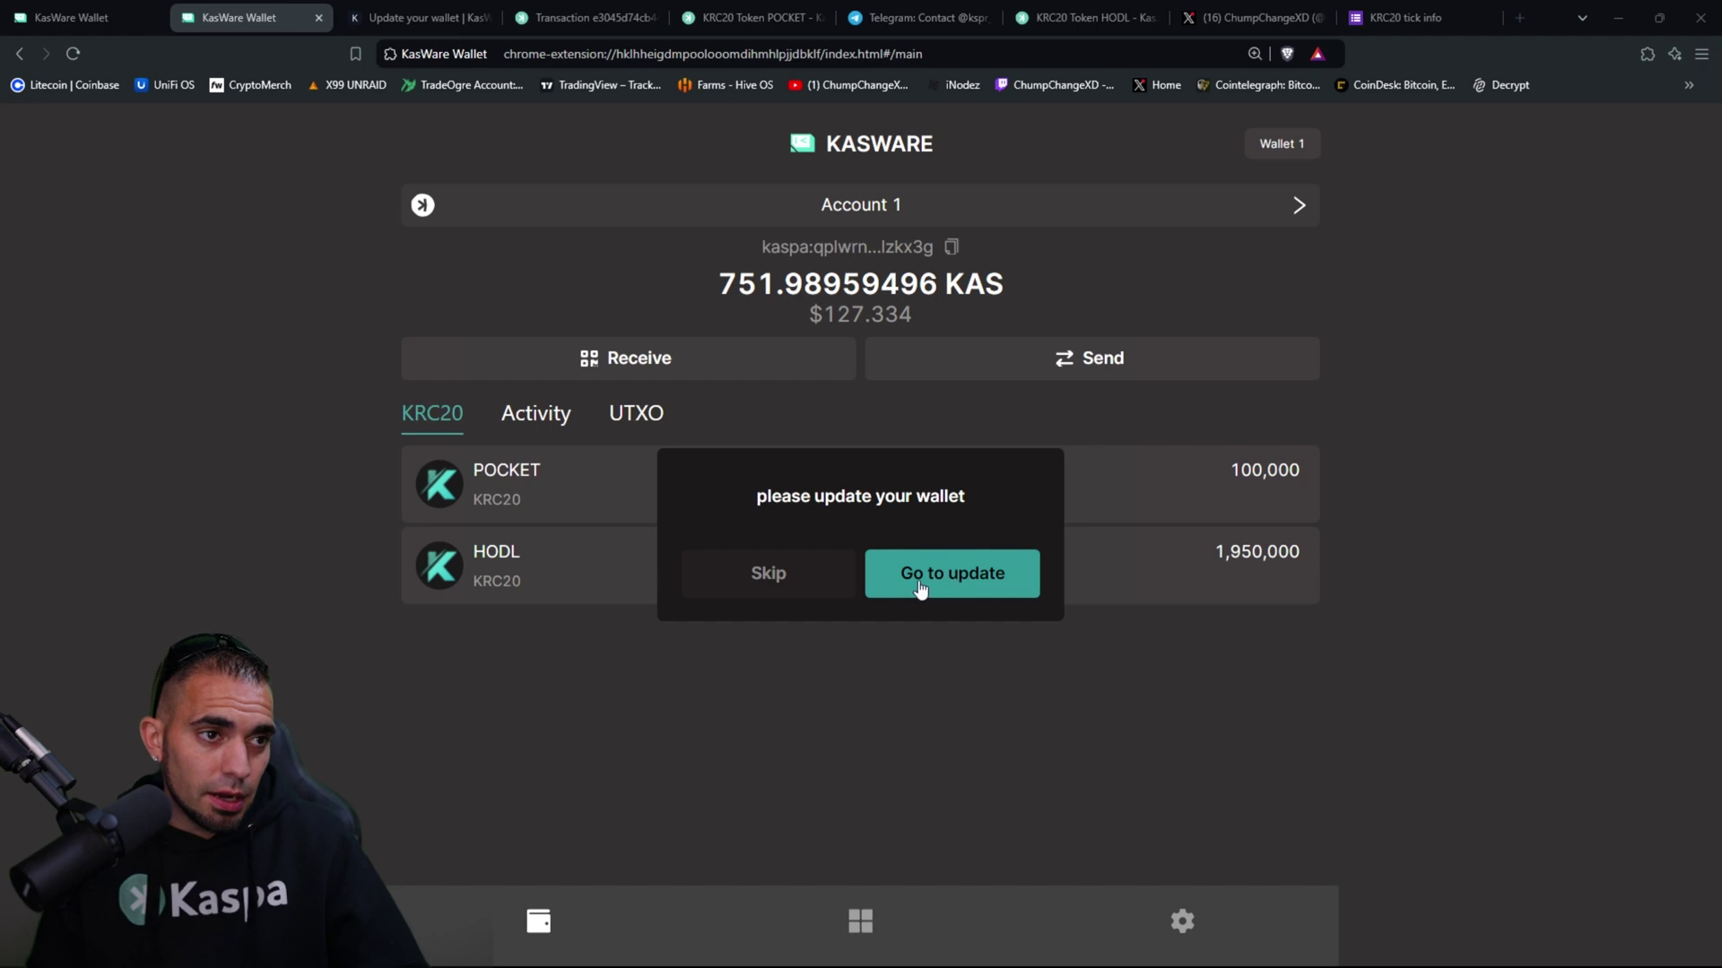
Step: Follow Go to update, then reach KasWare Wallet's options from the browser's extensions list
{"action": "left_click", "coordinate": [965, 590]}
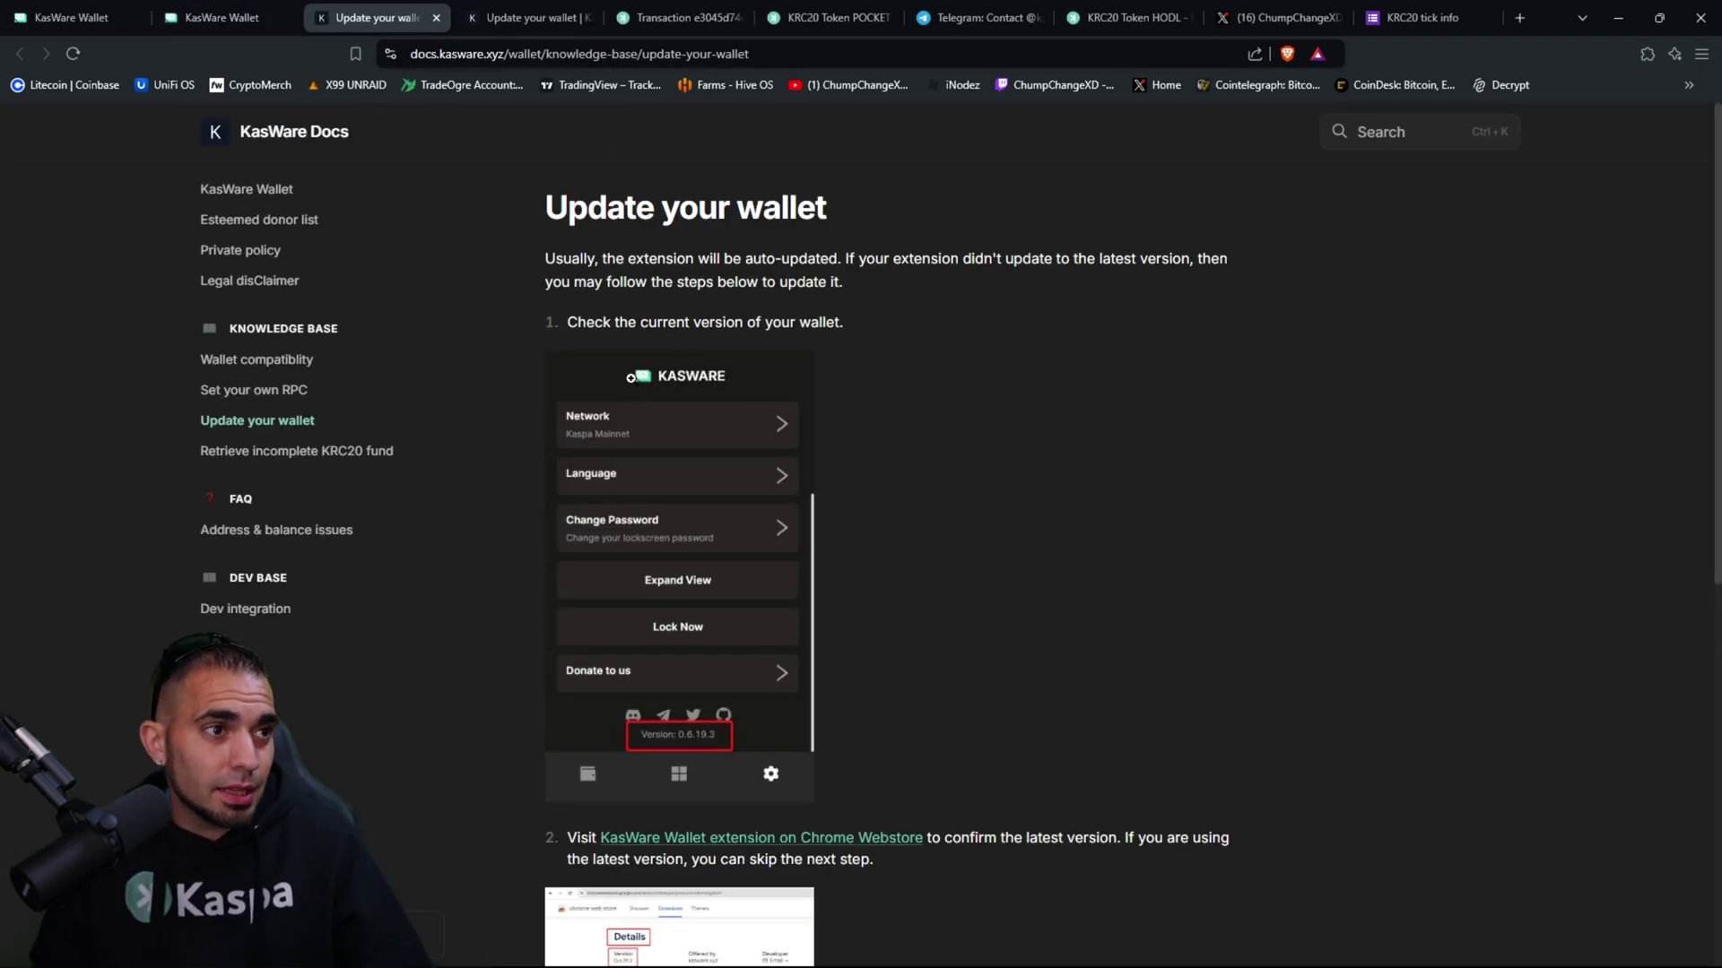
{"action": "scroll", "coordinate": [849, 565], "scroll_direction": "down", "scroll_amount": 1}
{"action": "scroll", "coordinate": [865, 489], "scroll_direction": "down", "scroll_amount": 2}
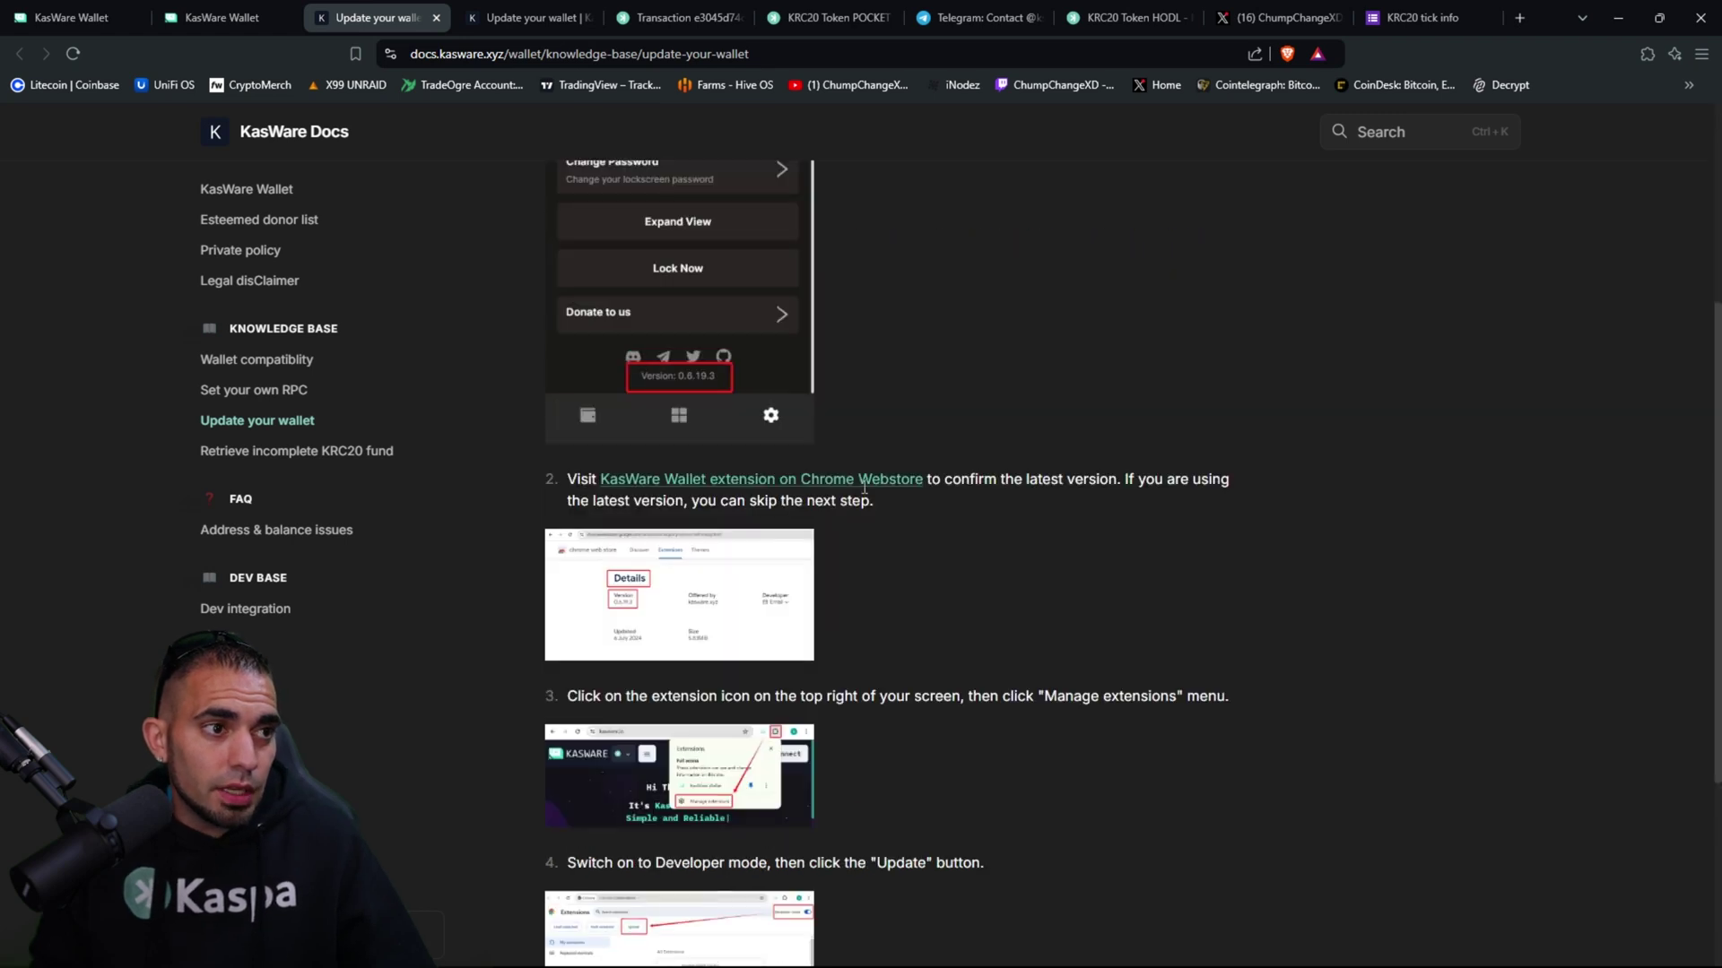
{"action": "left_click", "coordinate": [1647, 54]}
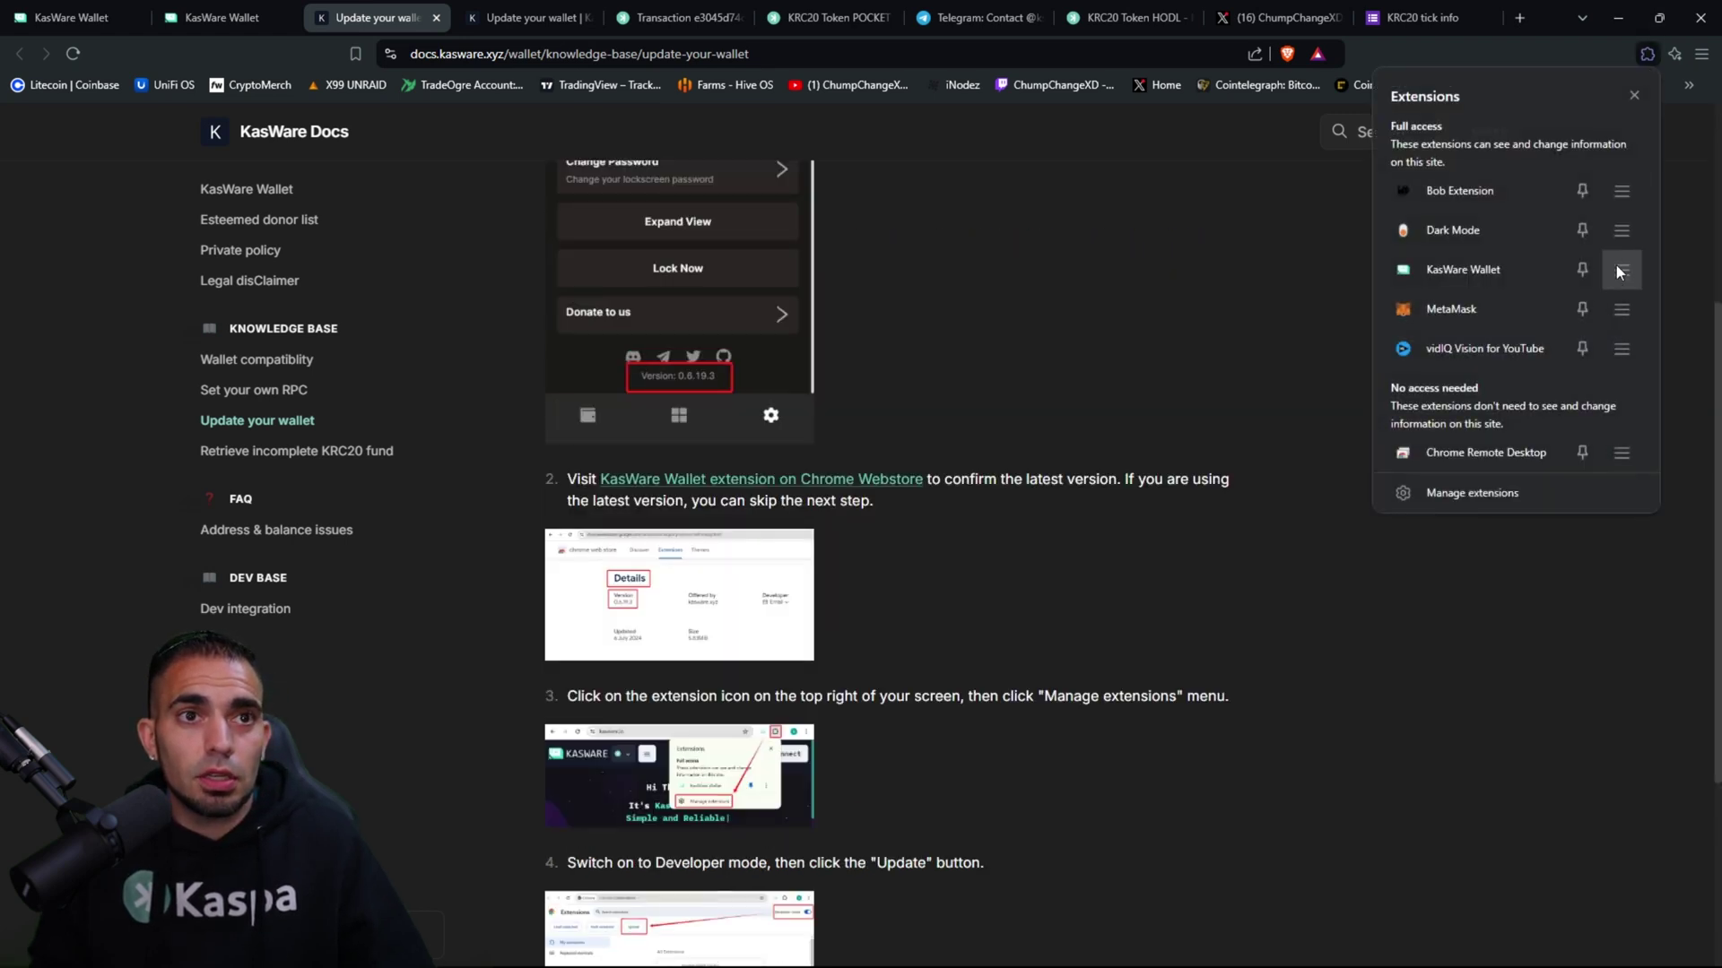
{"action": "scroll", "coordinate": [852, 743], "scroll_direction": "down", "scroll_amount": 2}
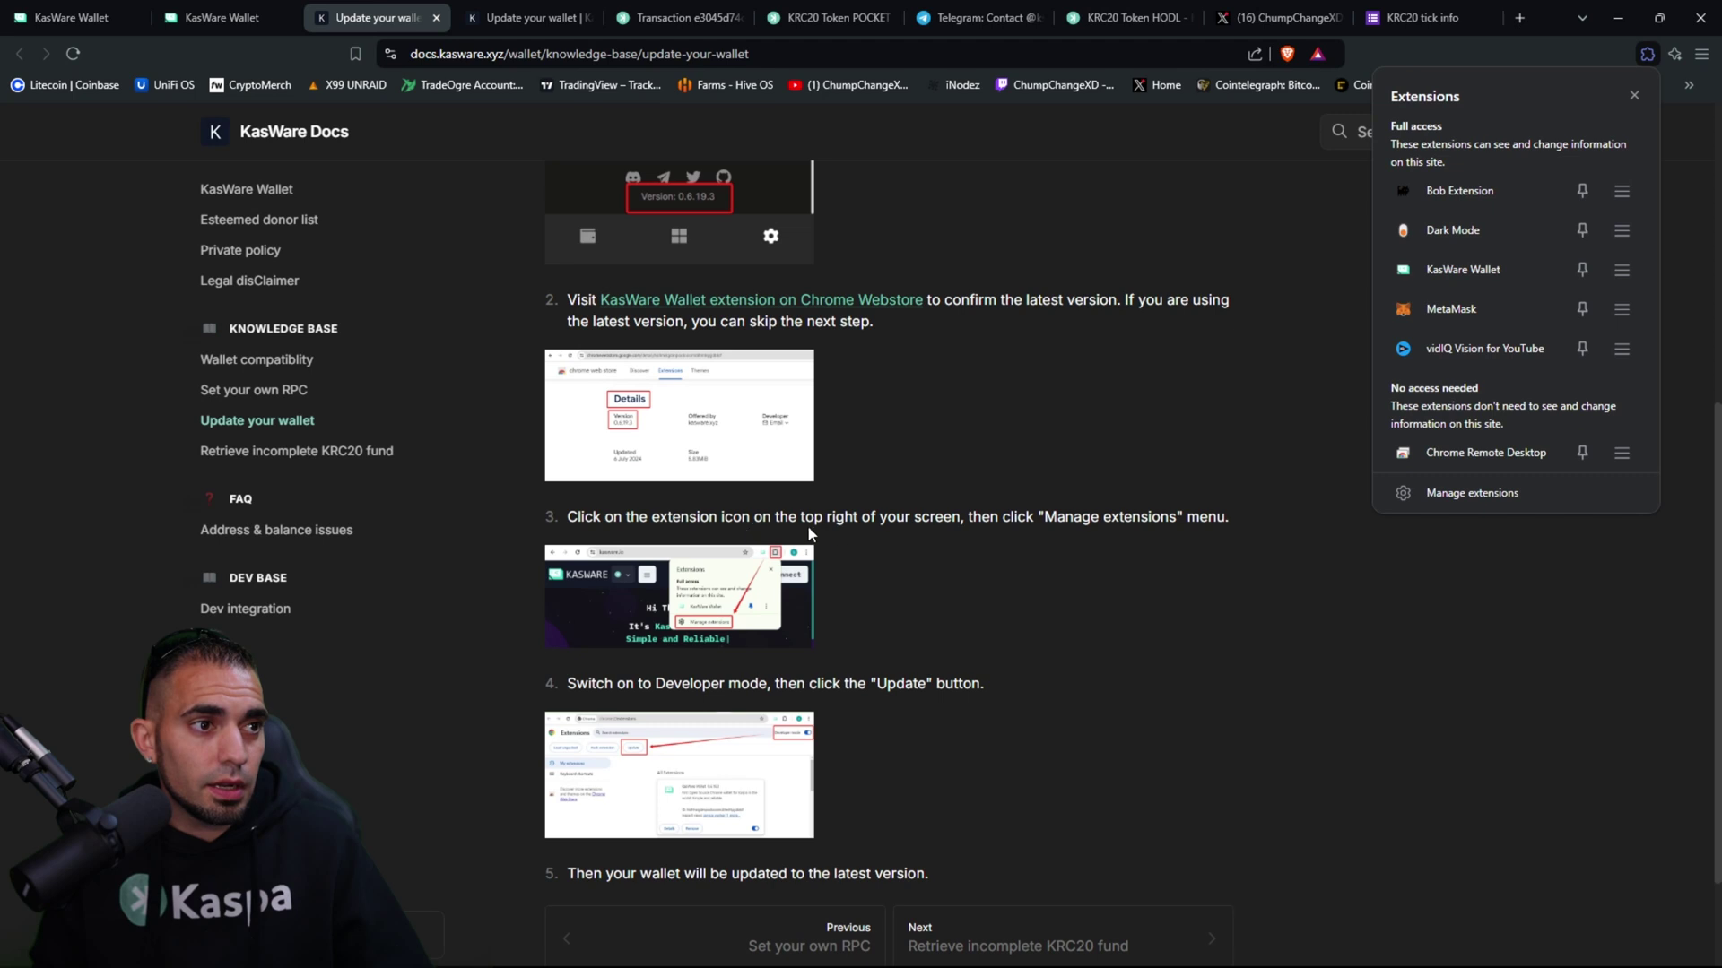
{"action": "left_click", "coordinate": [1622, 271]}
Step: On the extension details page, enable Developer mode and update KasWare Wallet to 0.7.1
{"action": "left_click", "coordinate": [1513, 417]}
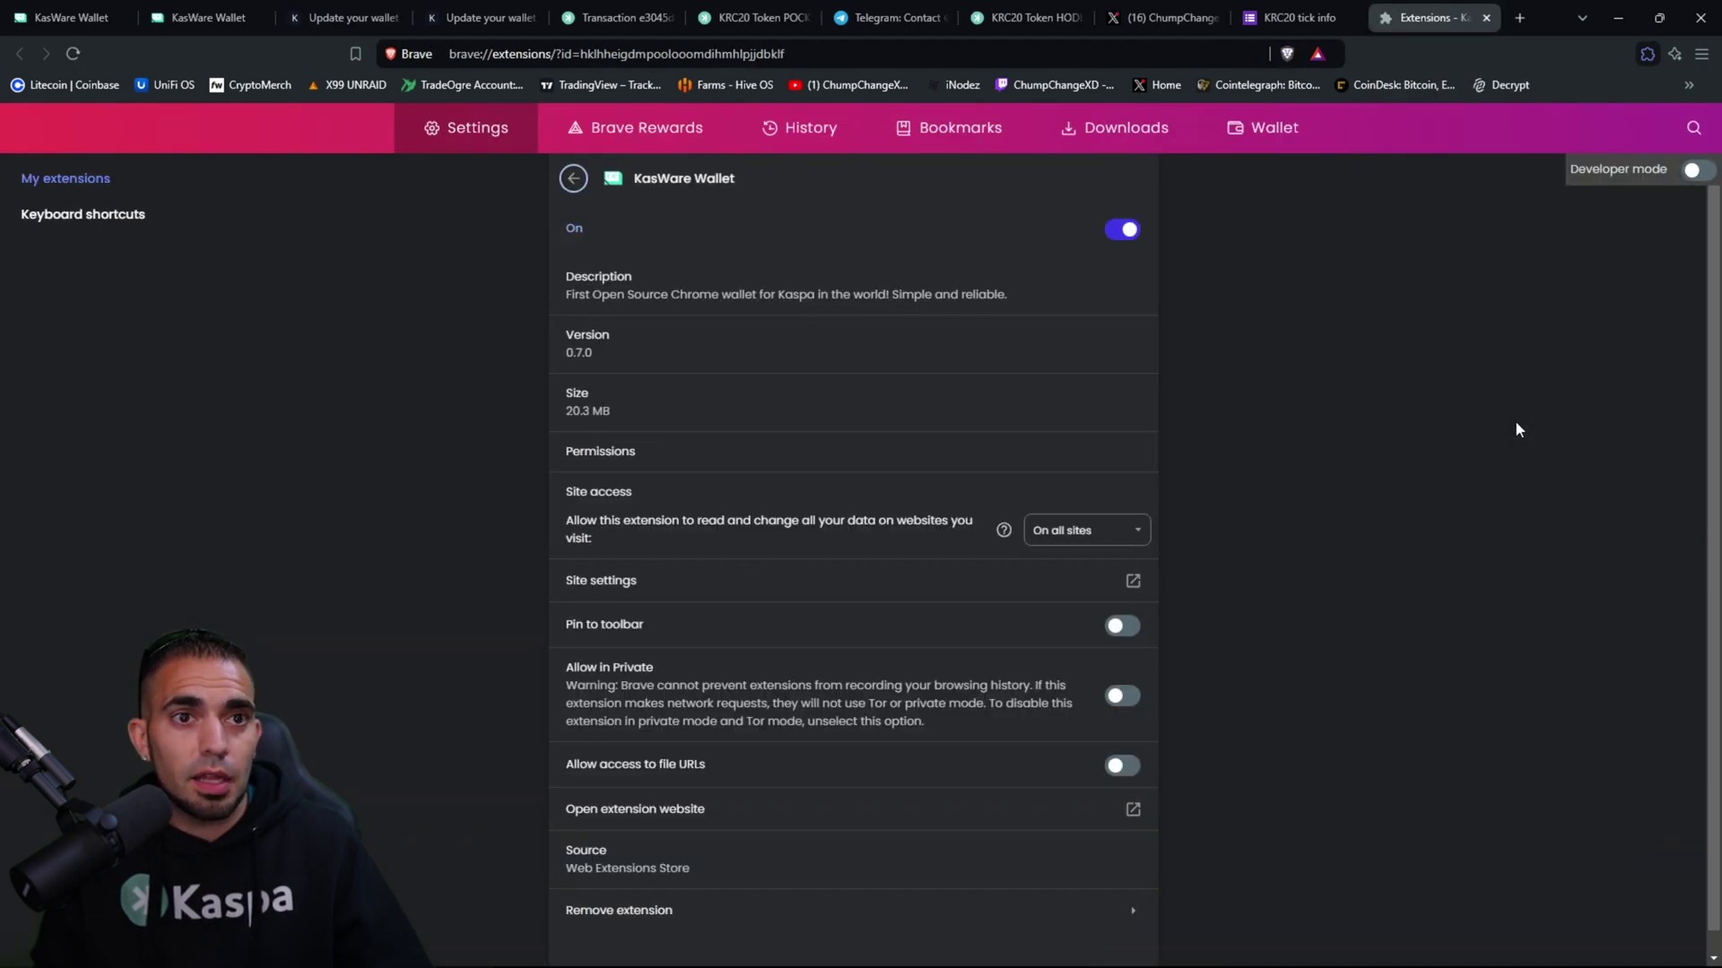
{"action": "left_click", "coordinate": [344, 18]}
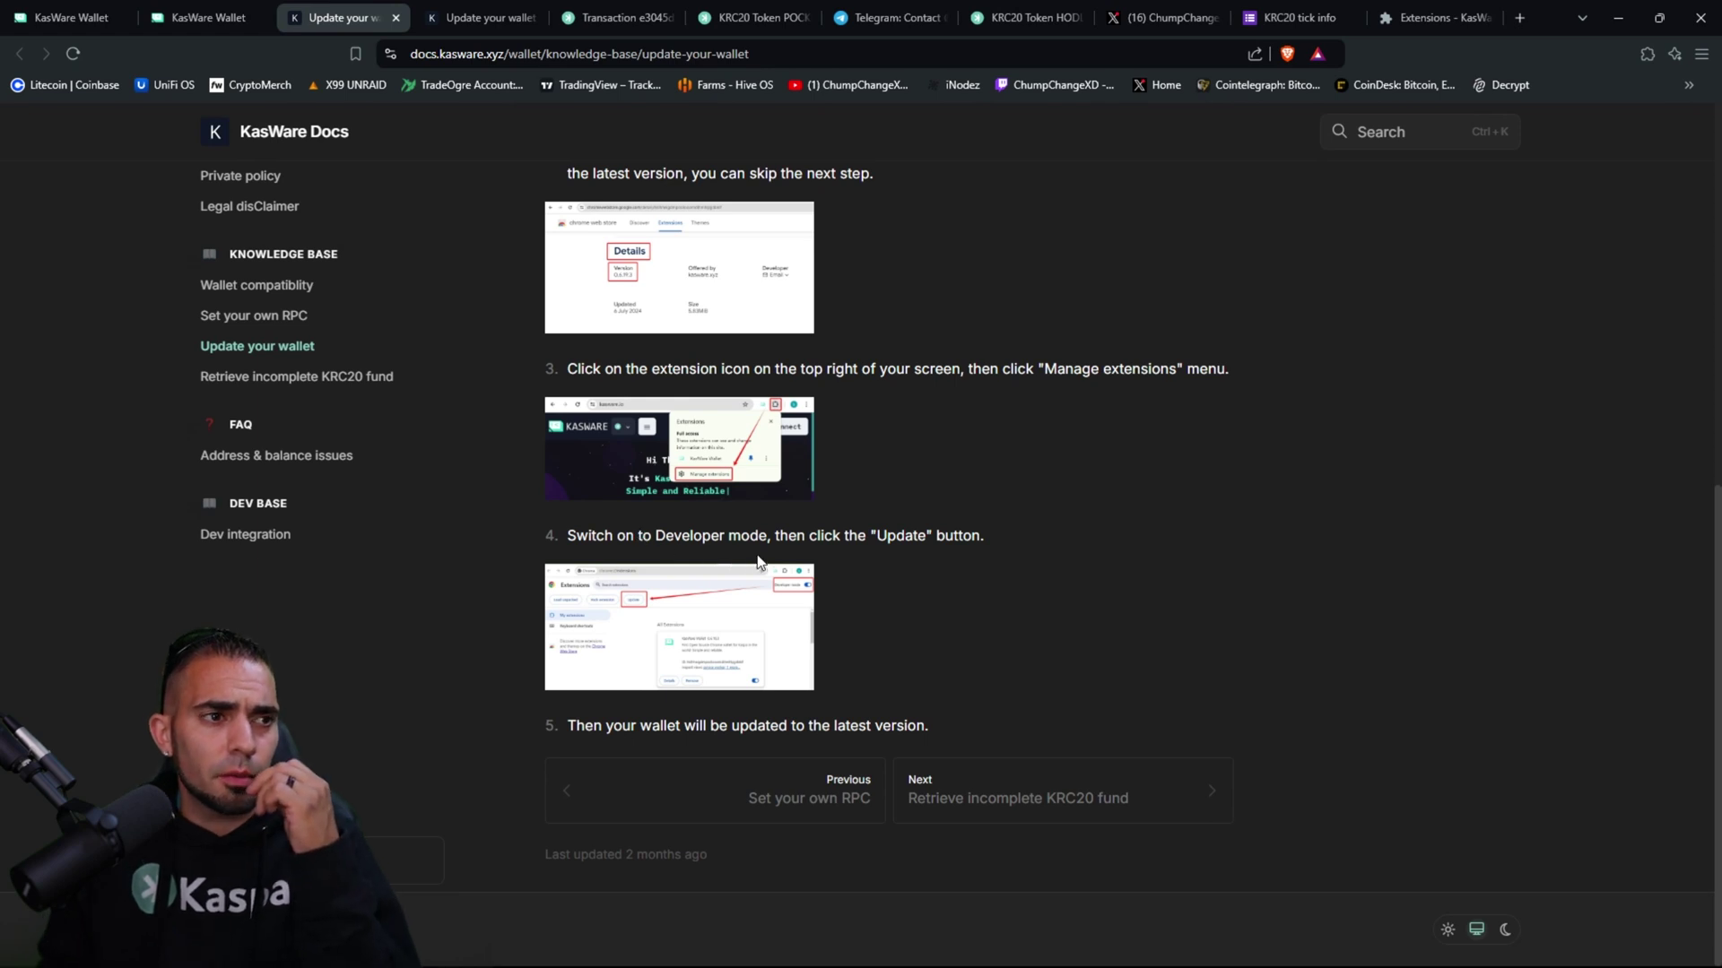
{"action": "left_click", "coordinate": [1459, 34]}
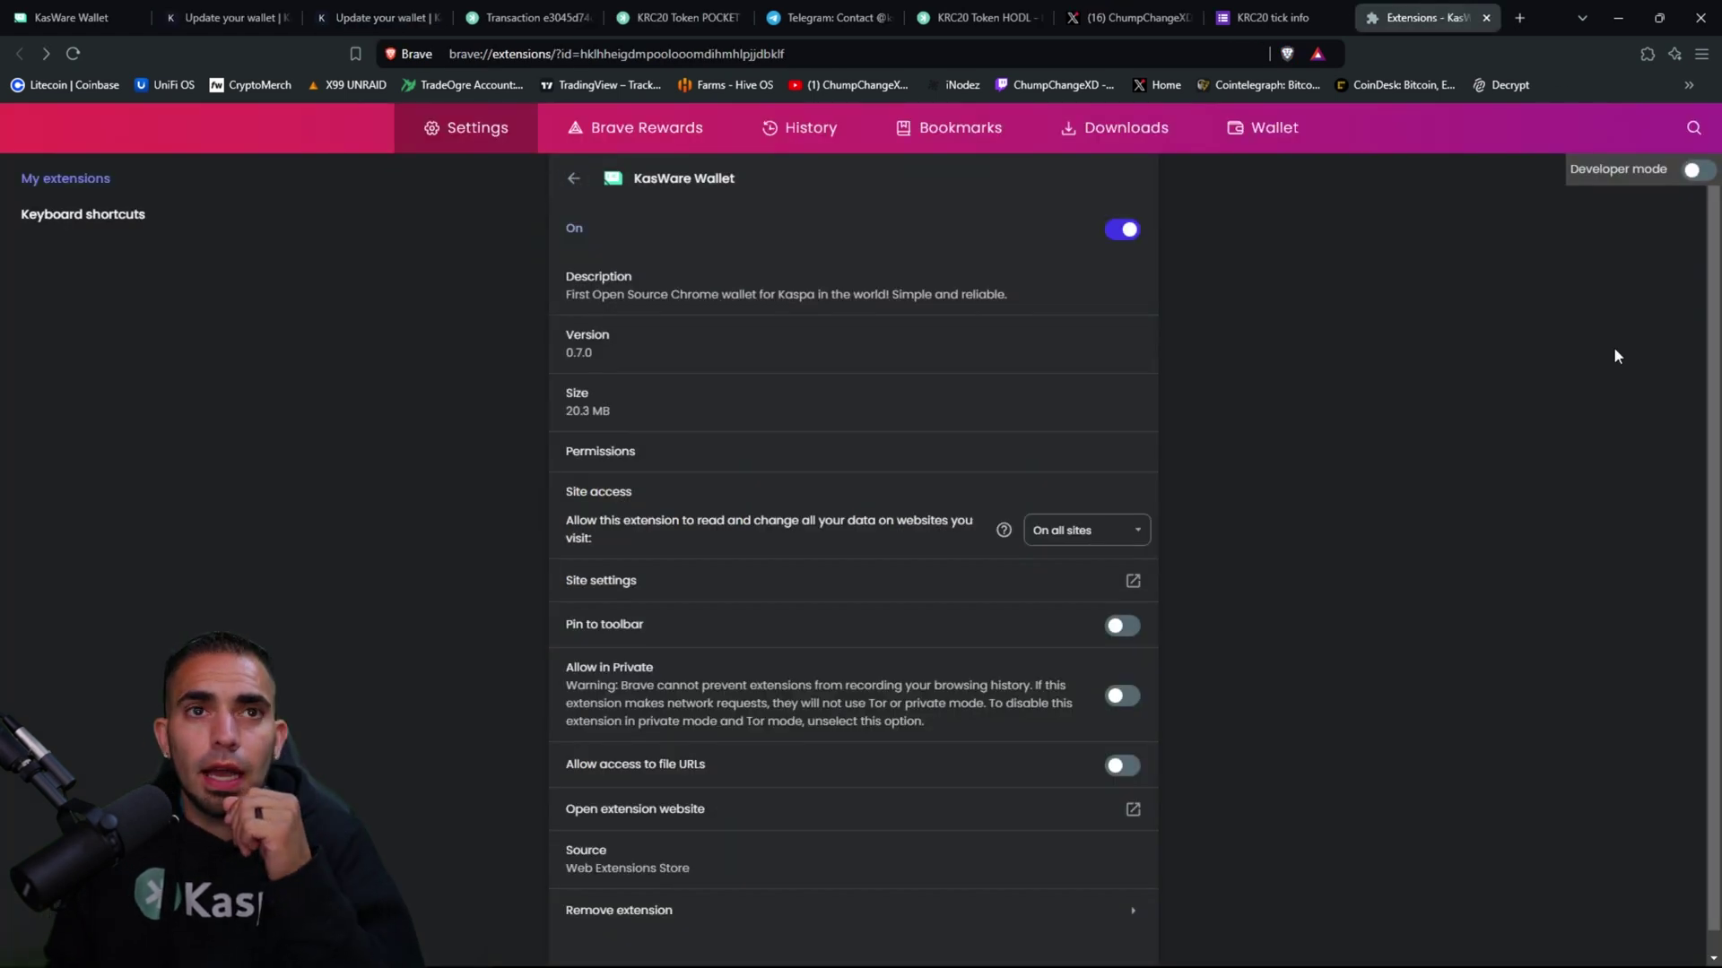
{"action": "left_click", "coordinate": [1694, 171]}
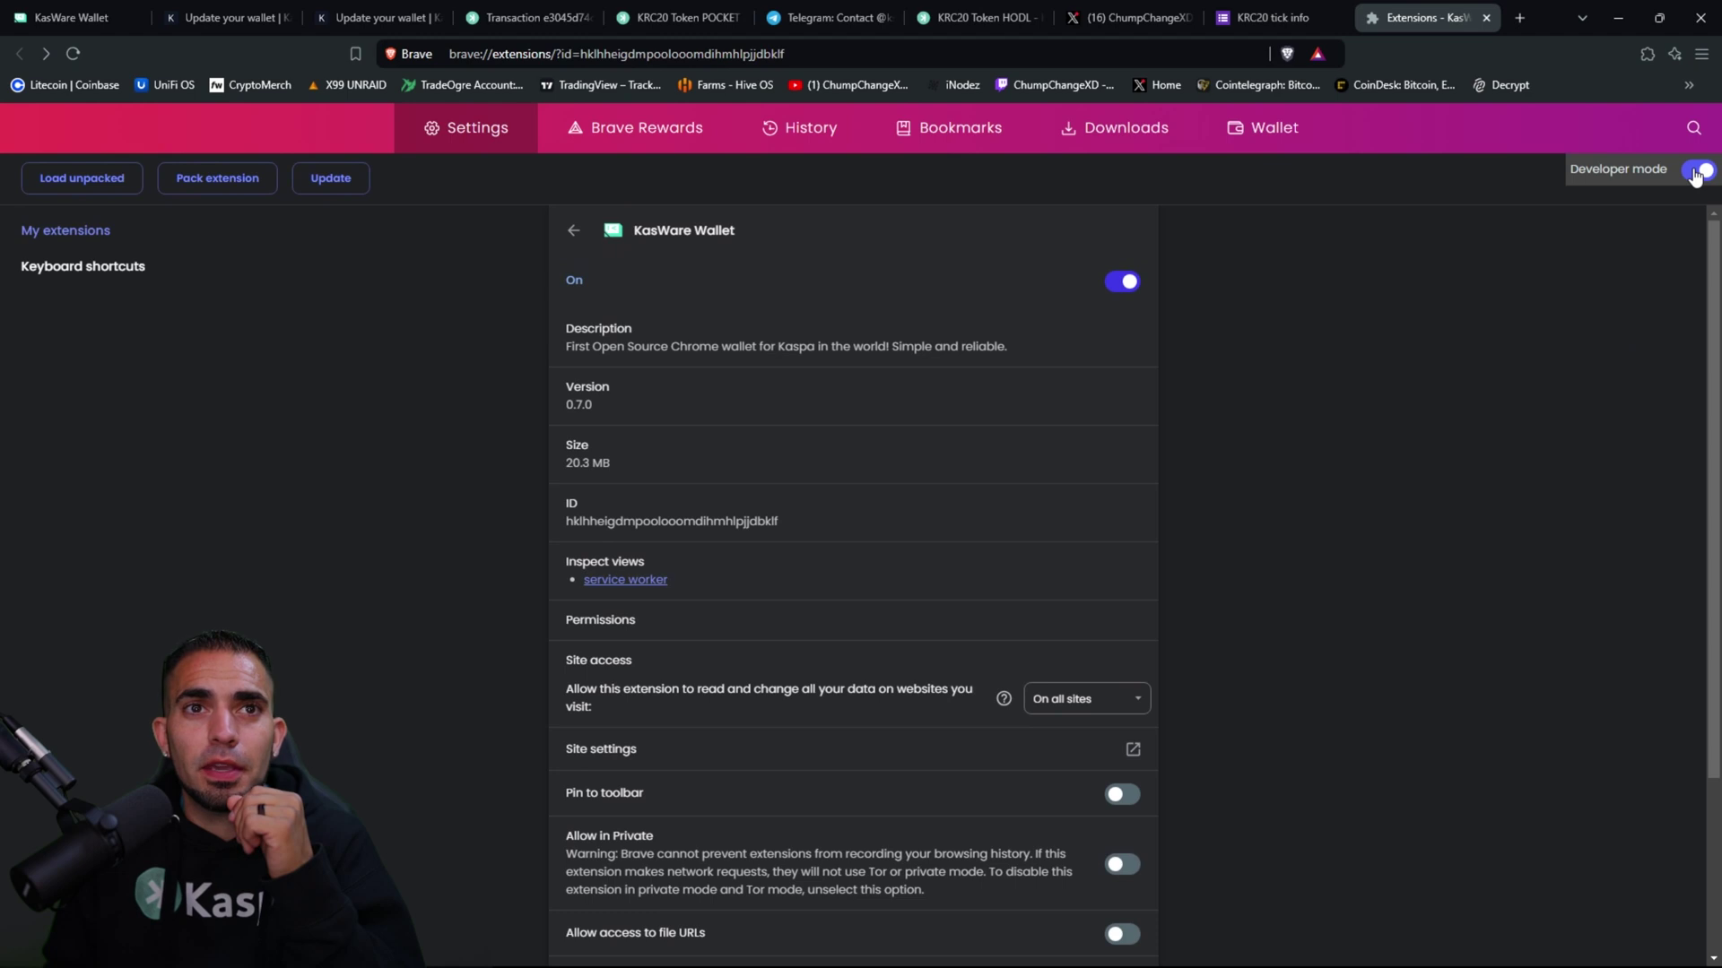
{"action": "left_click", "coordinate": [327, 192]}
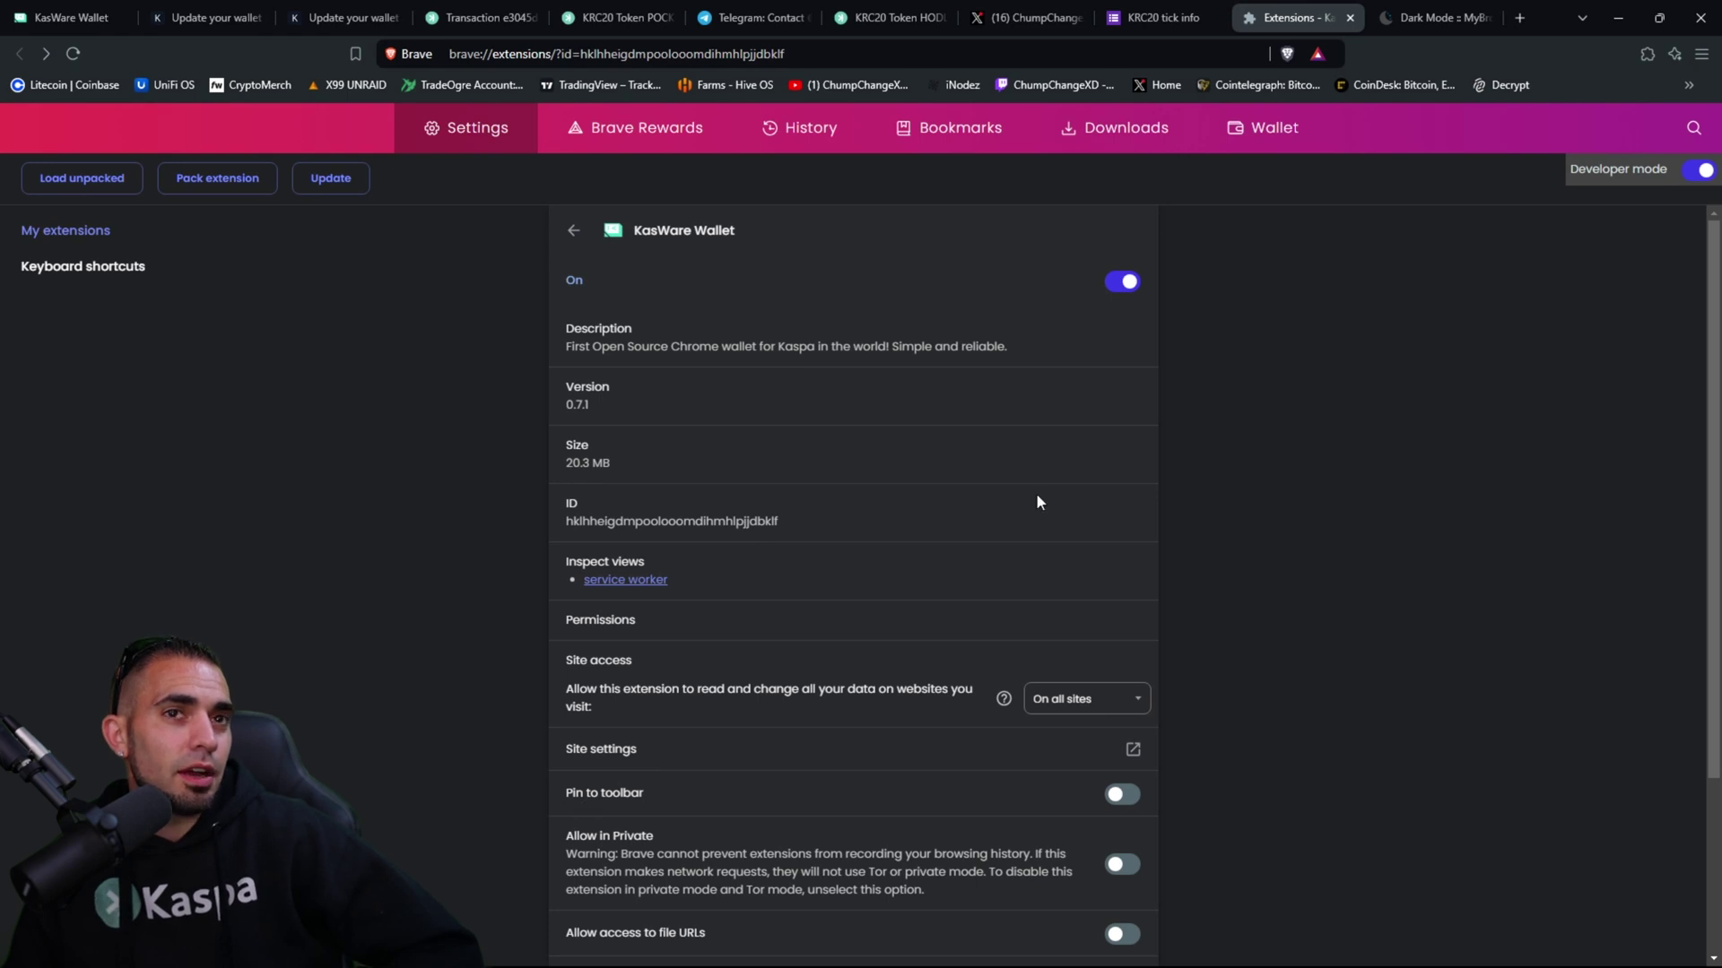
Step: Switch to the KasWare website tab and launch the updated wallet extension
{"action": "key", "text": "ctrl+1"}
{"action": "left_click", "coordinate": [1646, 55]}
{"action": "left_click", "coordinate": [1436, 271]}
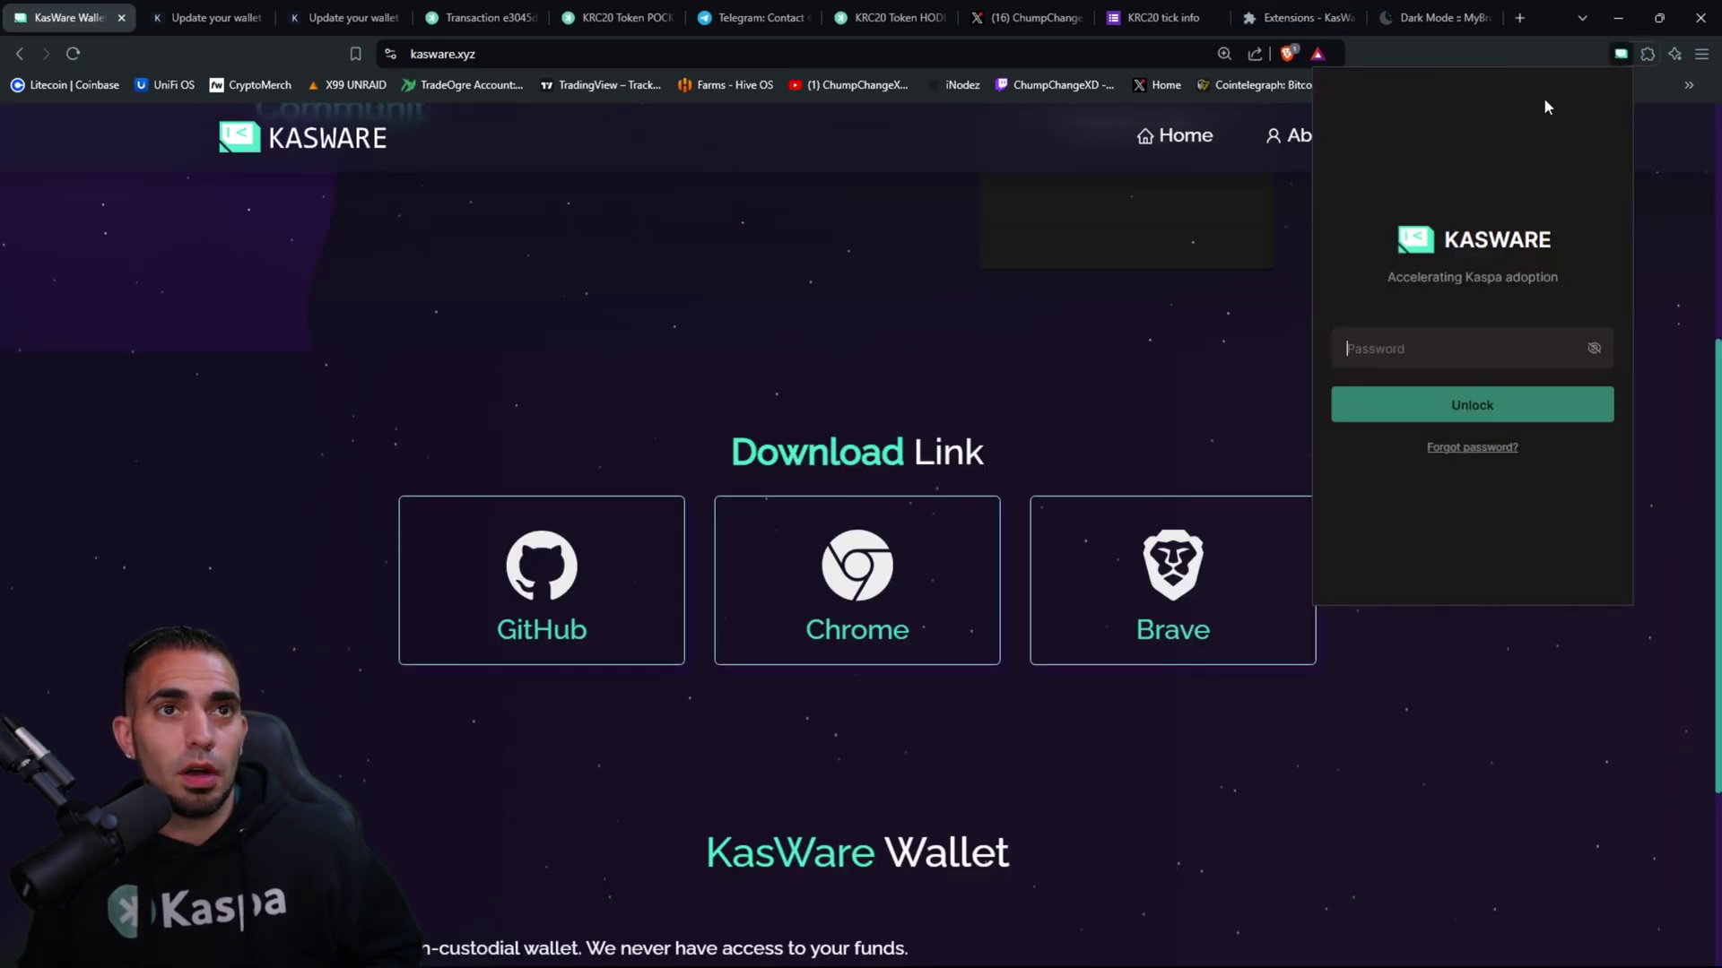
Step: Unlock the wallet and use Expand View to show 751.98959496 KAS, POCKET and HODL in a full tab
{"action": "left_click", "coordinate": [1491, 404]}
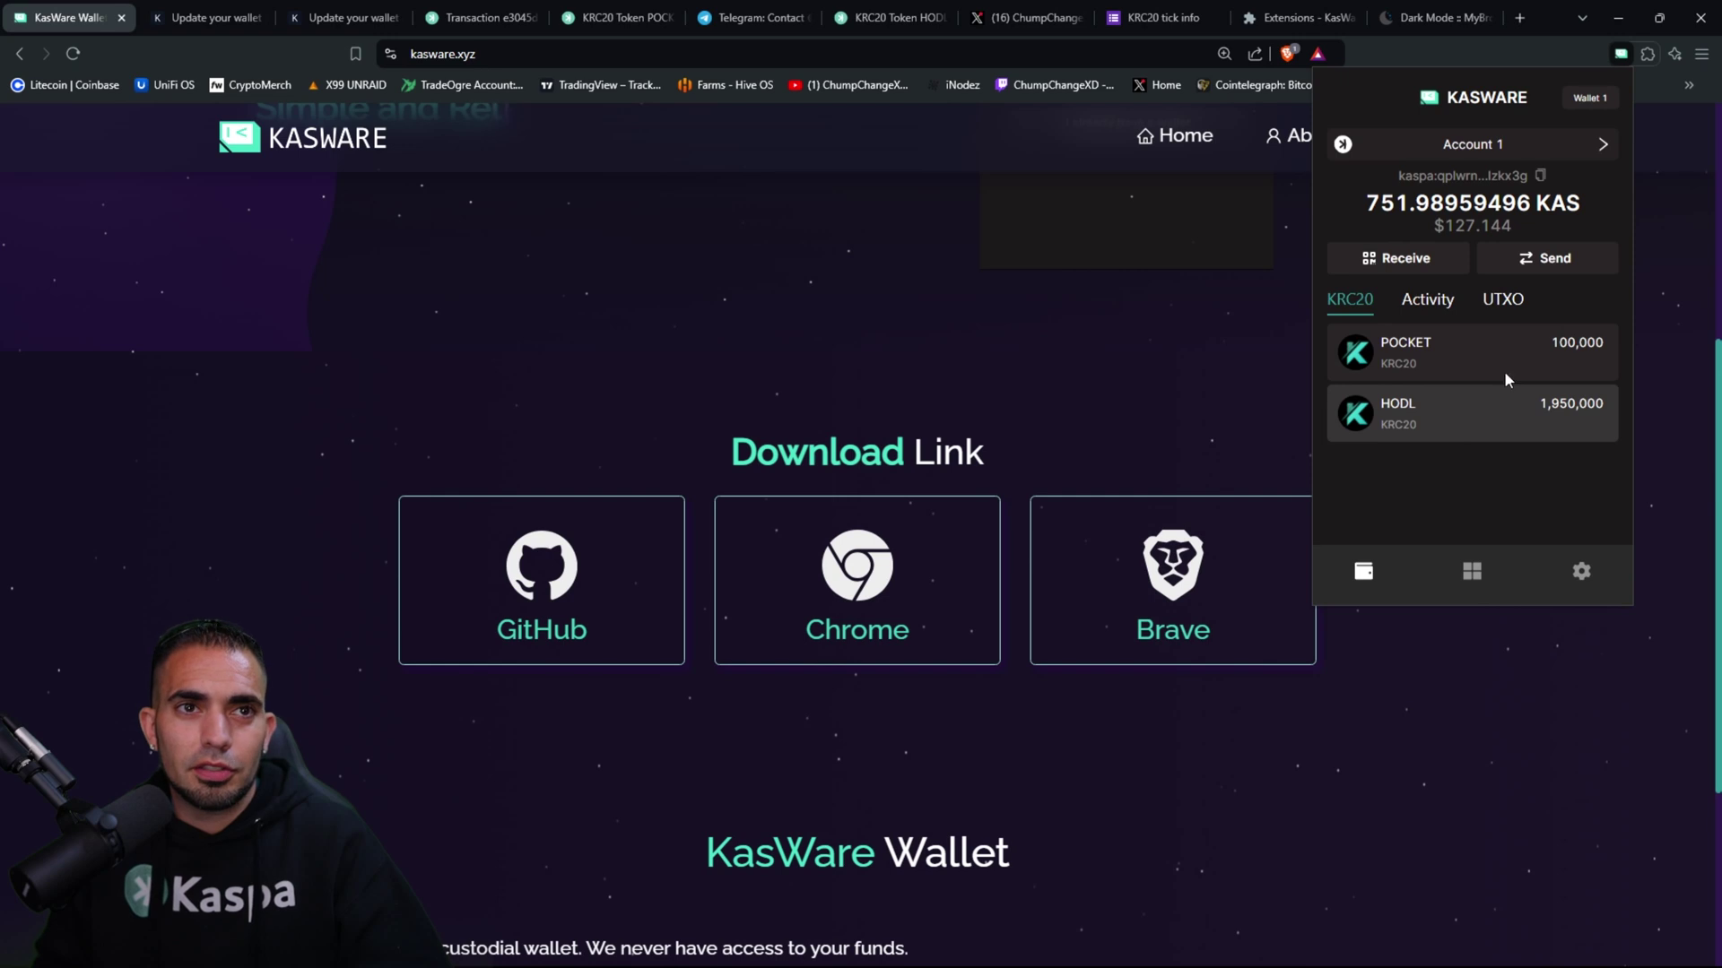
{"action": "left_click", "coordinate": [1583, 573]}
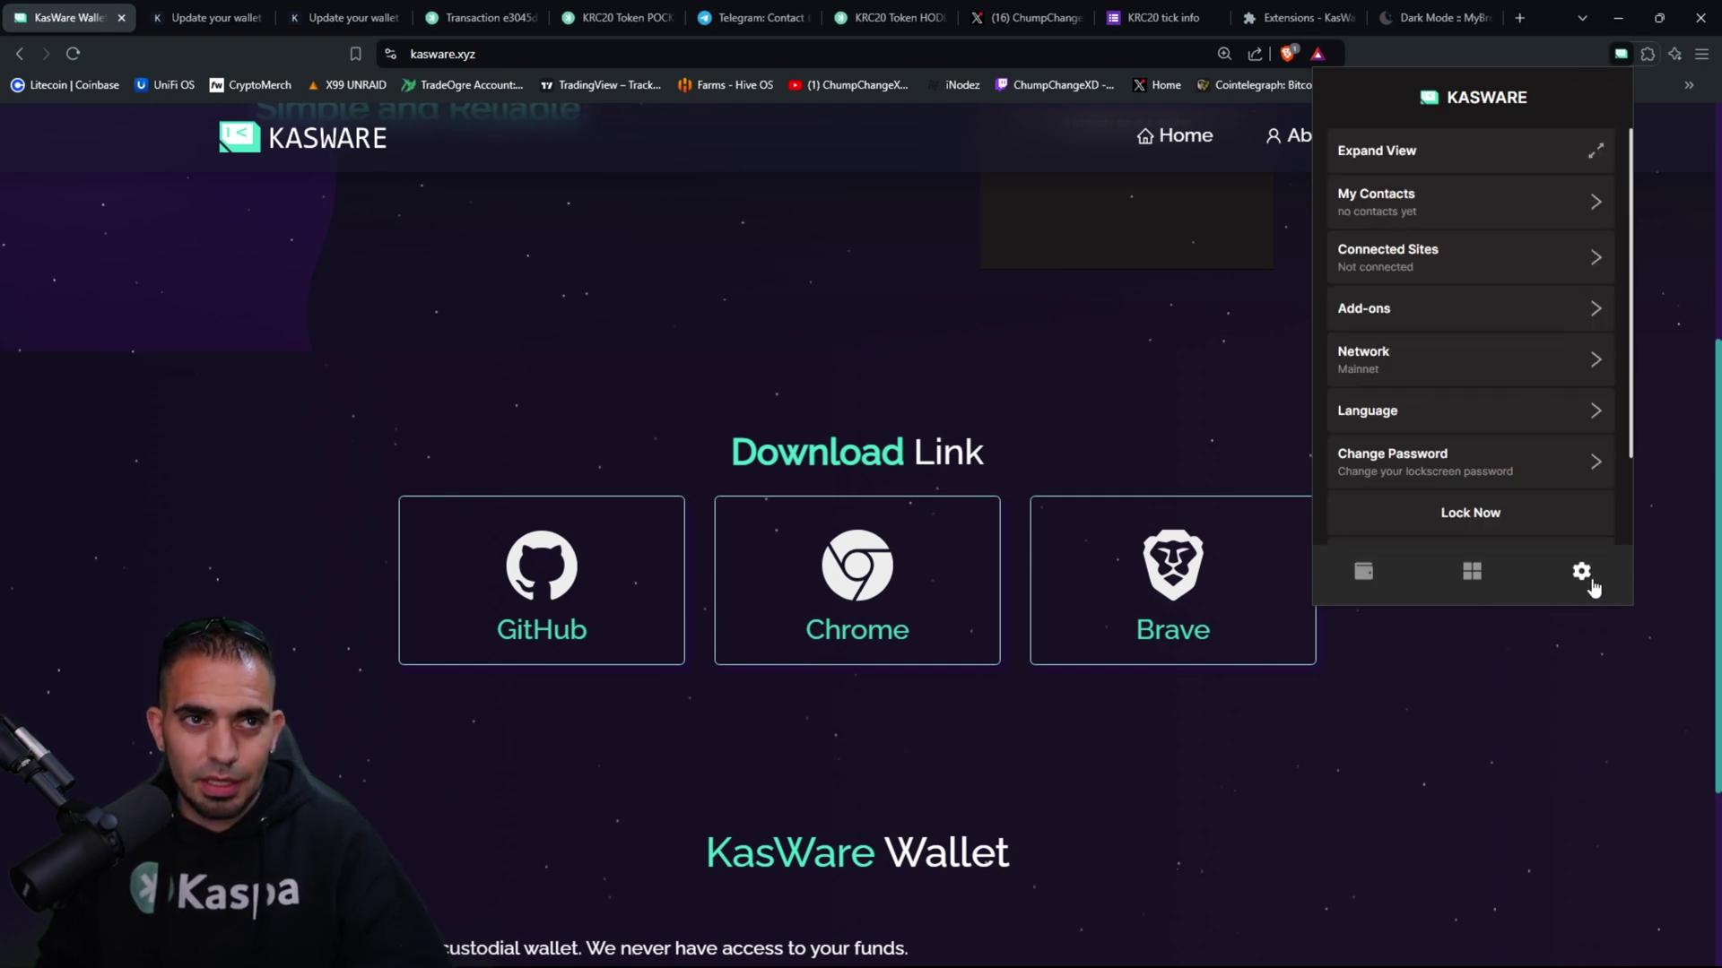
{"action": "left_click", "coordinate": [1597, 150]}
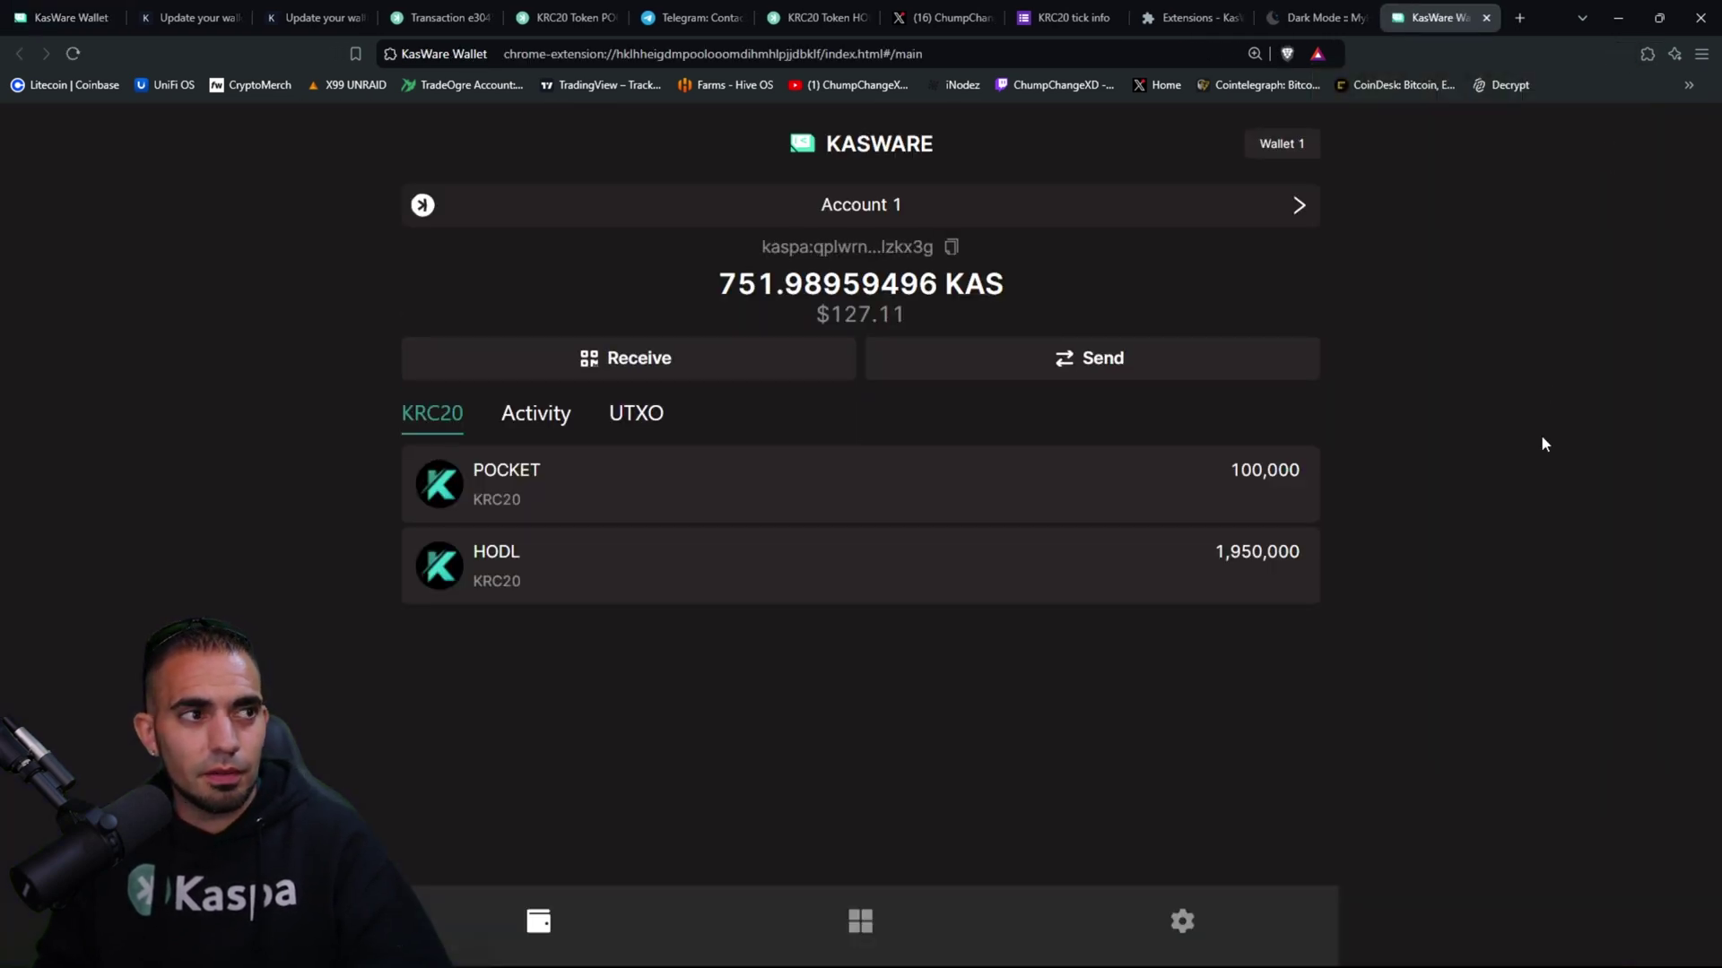